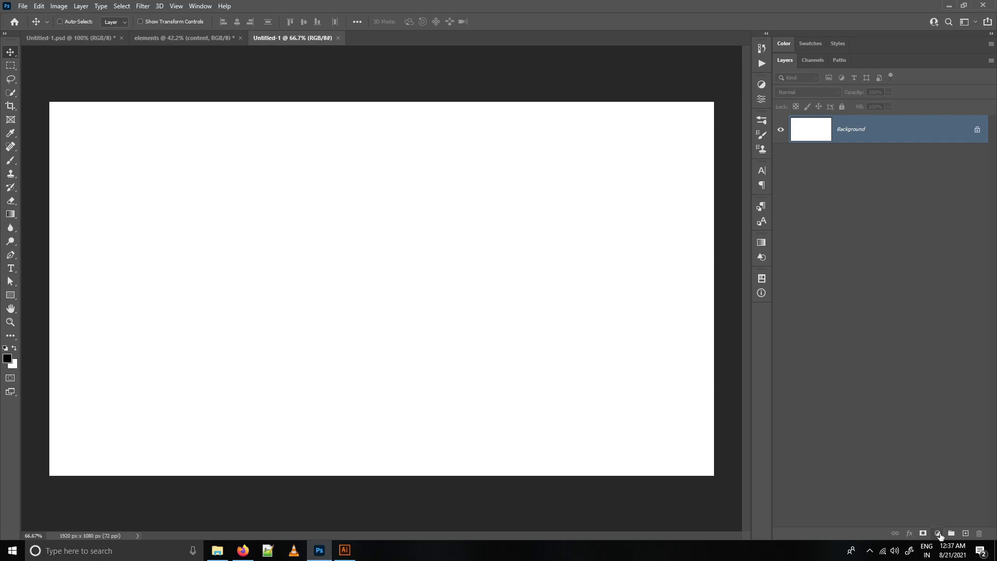
- Add a solid color fill layer in black (000000) above the background and convert it to a smart object
left_click(940, 535)
left_click(938, 356)
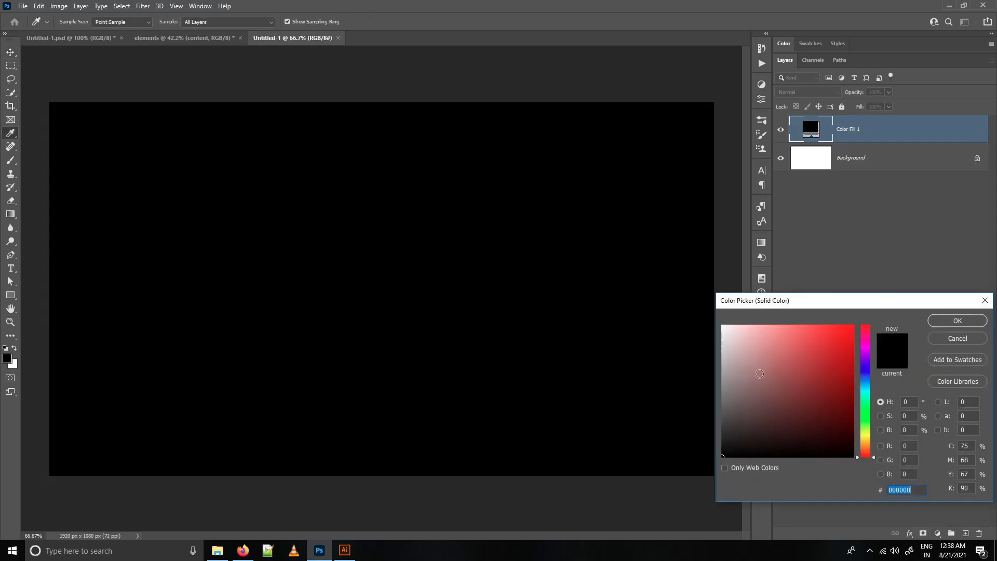
left_click(944, 322)
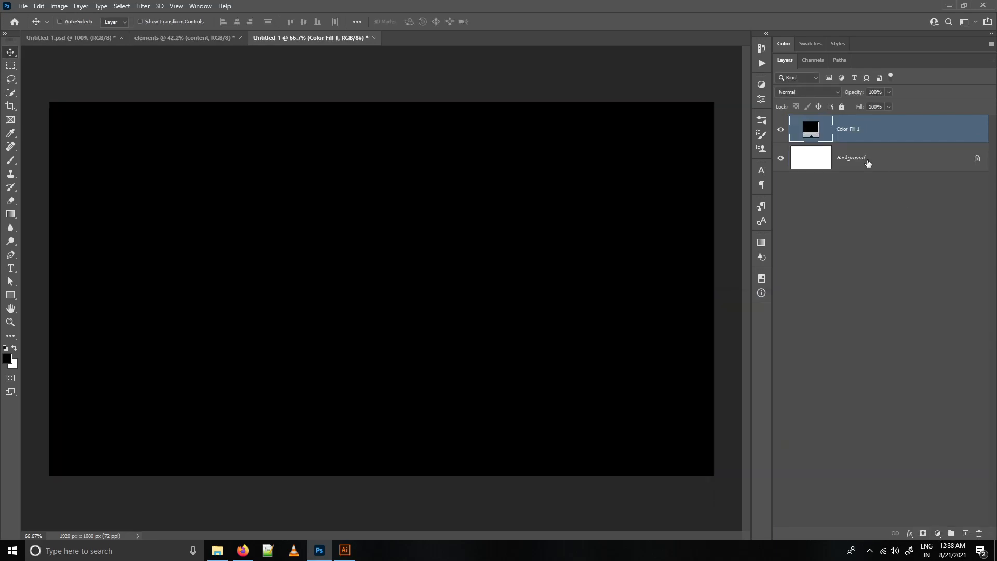
right_click(883, 131)
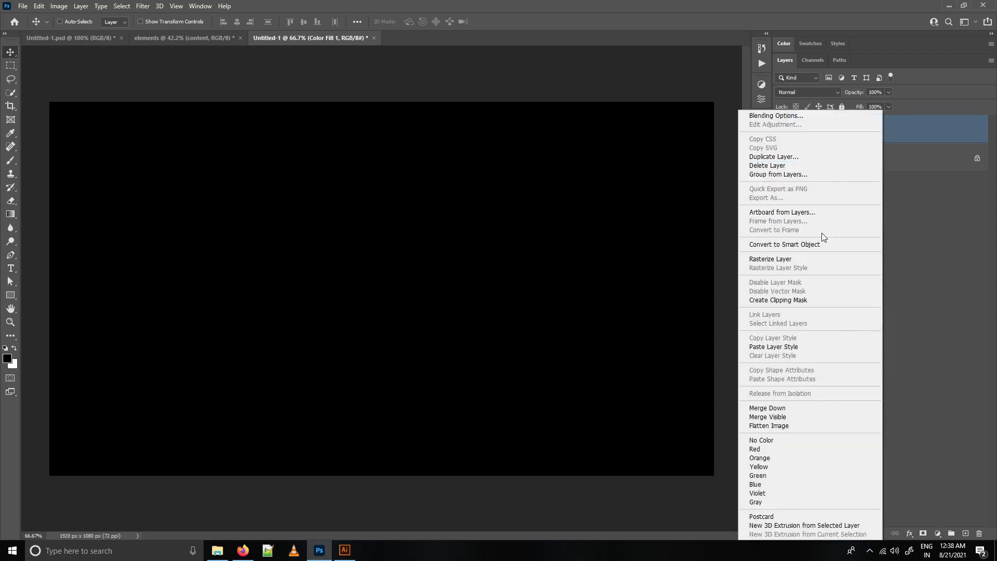
left_click(815, 245)
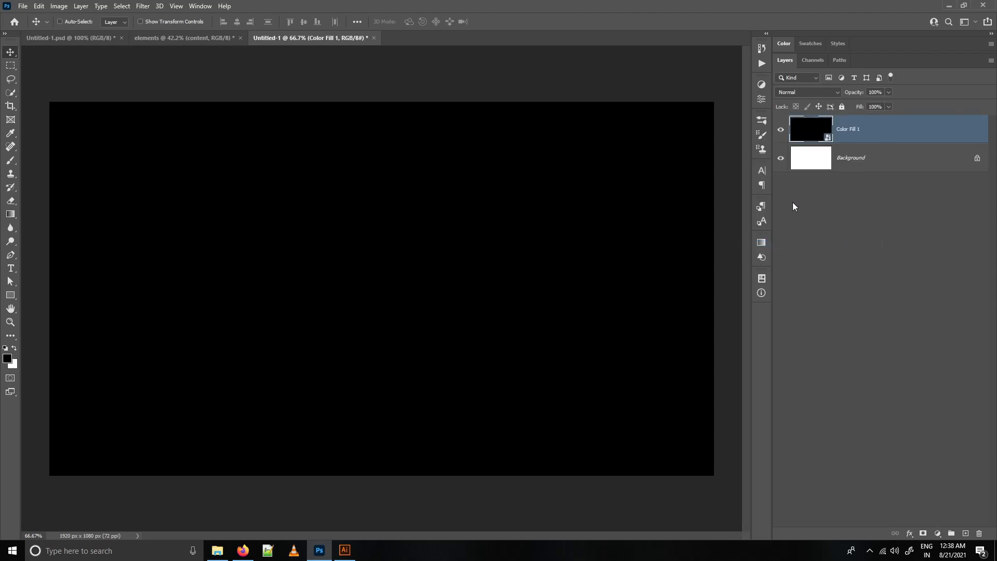
- Apply an Add Noise filter to the black fill layer with amount 34%, Gaussian distribution and Monochromatic
left_click(150, 6)
mouse_move(174, 158)
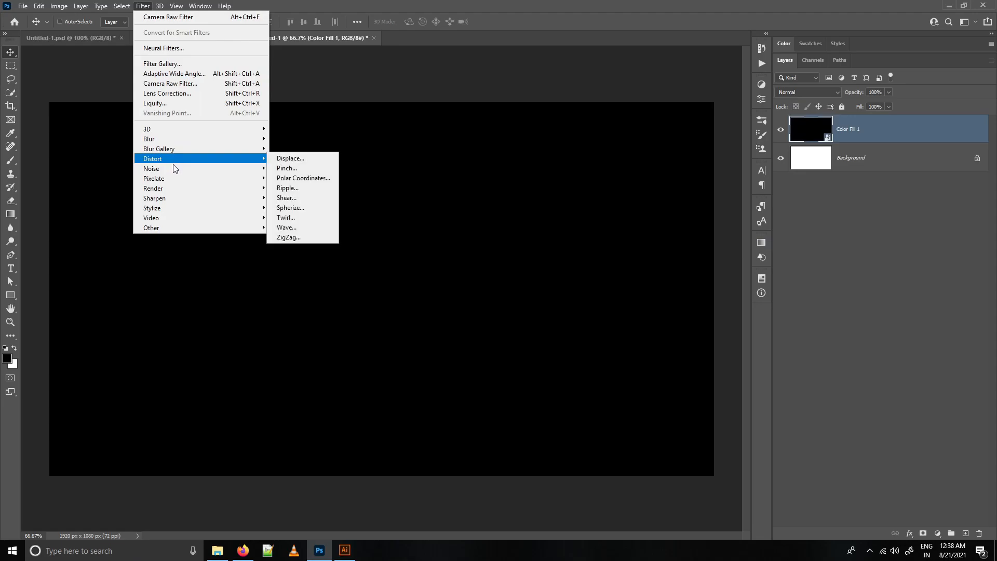
left_click(284, 169)
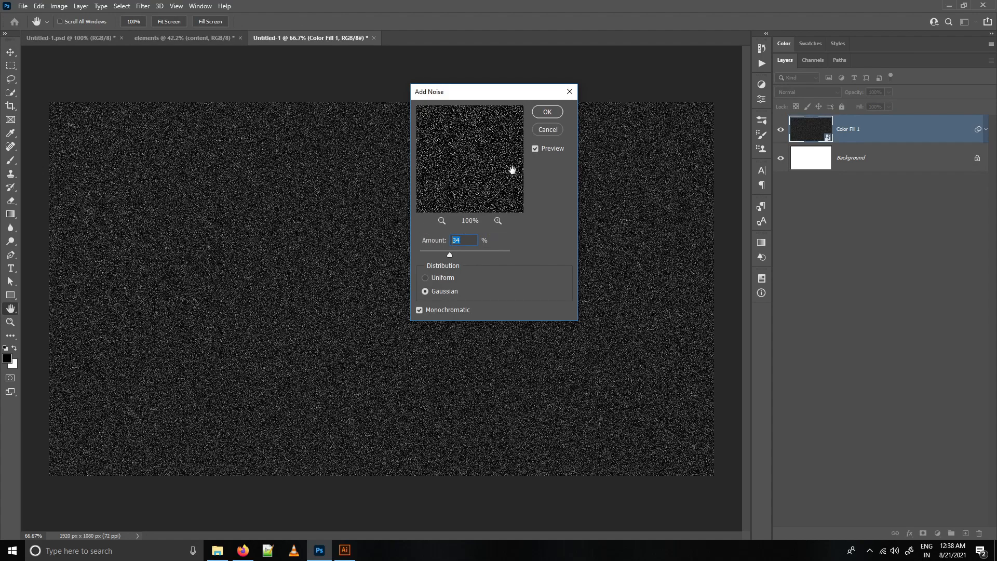
left_click(547, 112)
- Apply a Gaussian Blur filter with a 2.4 pixel radius to the noisy fill layer
left_click(143, 6)
mouse_move(223, 139)
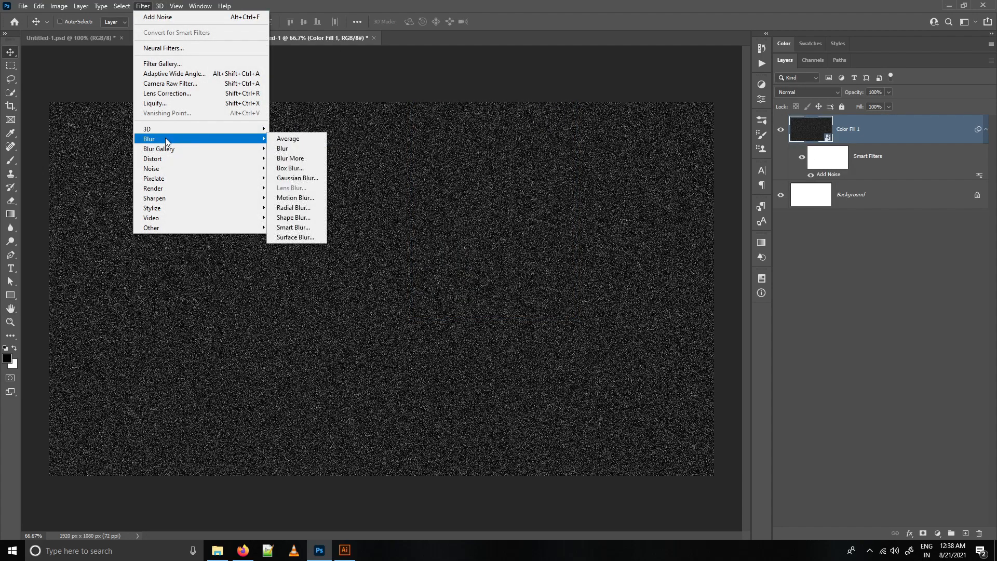
left_click(295, 178)
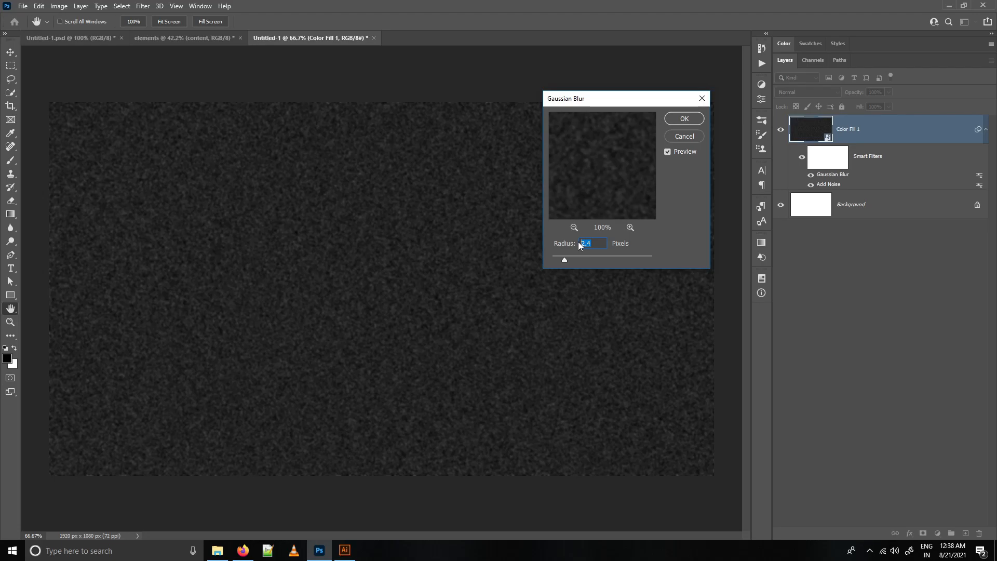
left_click(680, 121)
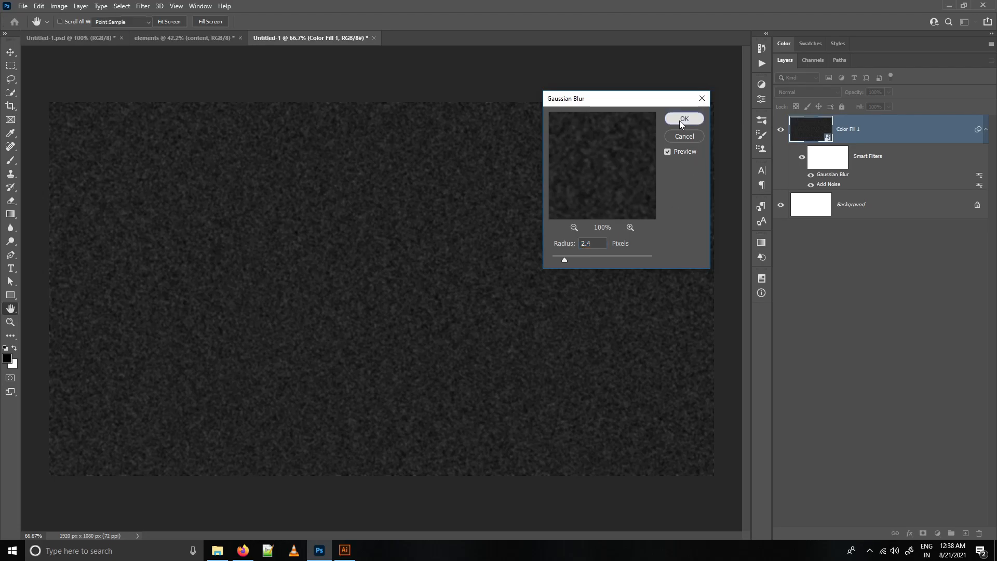
- Add a Threshold adjustment layer and lower its level until only scattered white star specks show on black
left_click(943, 534)
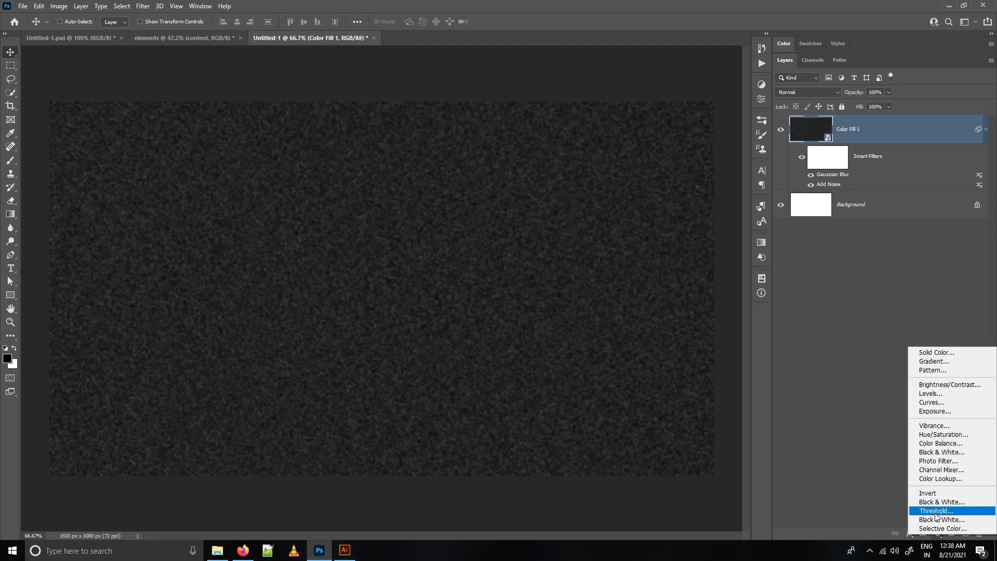
left_click(937, 511)
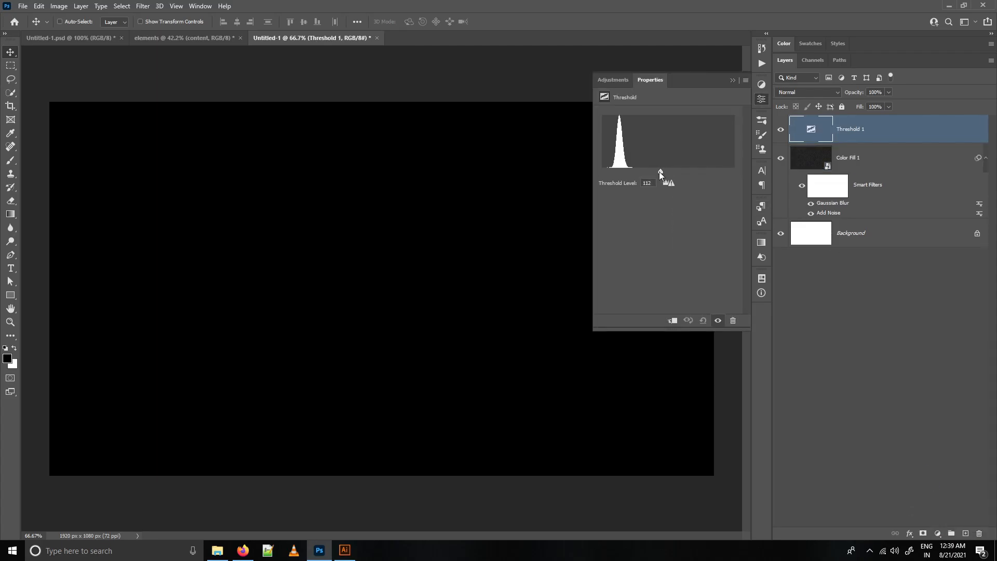
left_click_drag(641, 172, 630, 171)
left_click(652, 181)
left_click(733, 80)
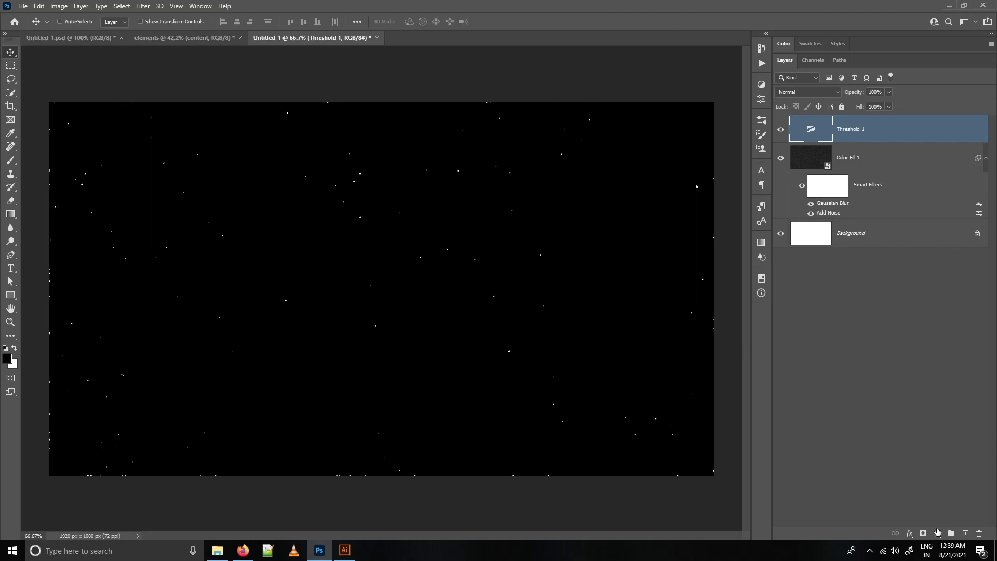
- Add a second black (000000) solid color fill layer above the Threshold layer and give it a black layer mask
left_click(937, 534)
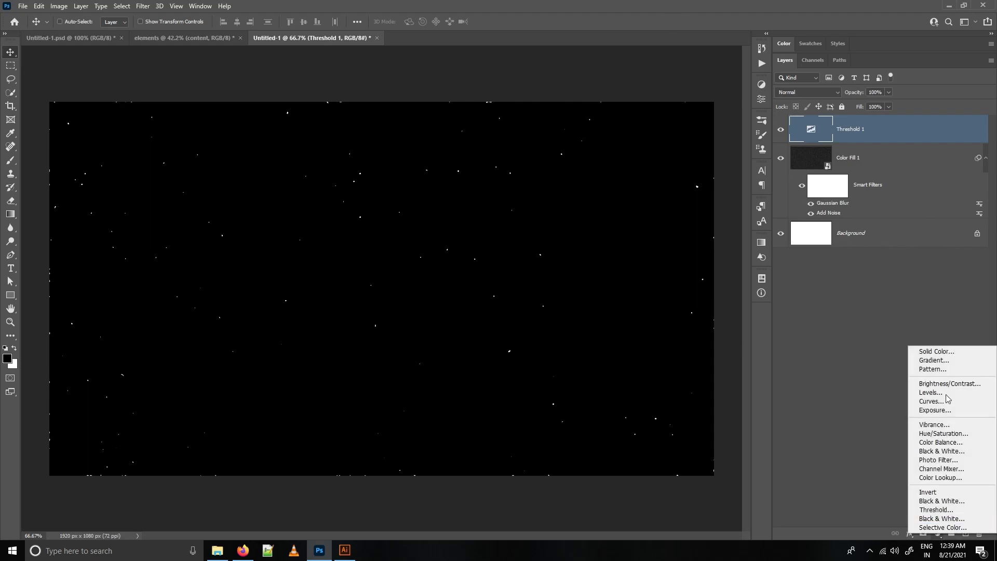
left_click(919, 351)
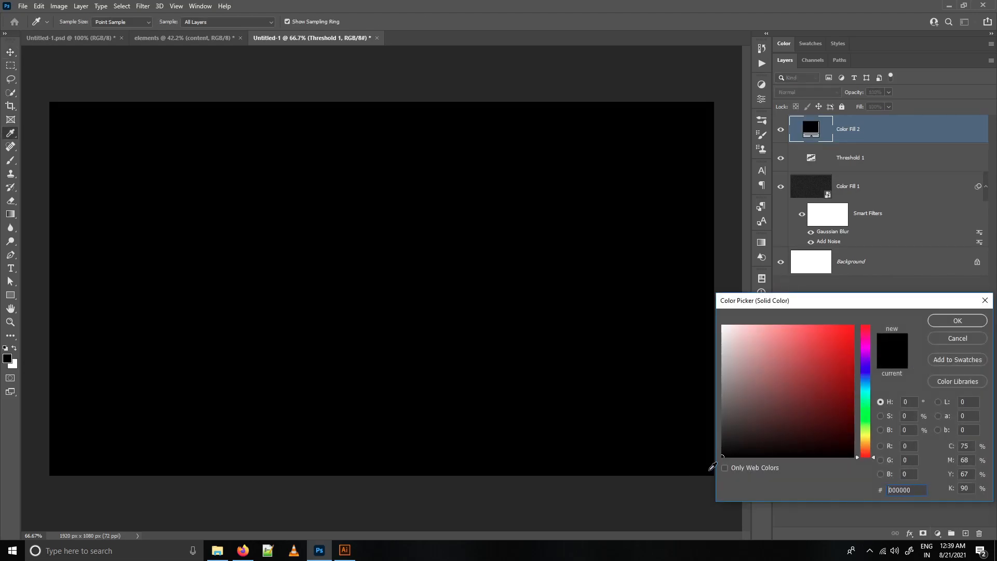
left_click(953, 321)
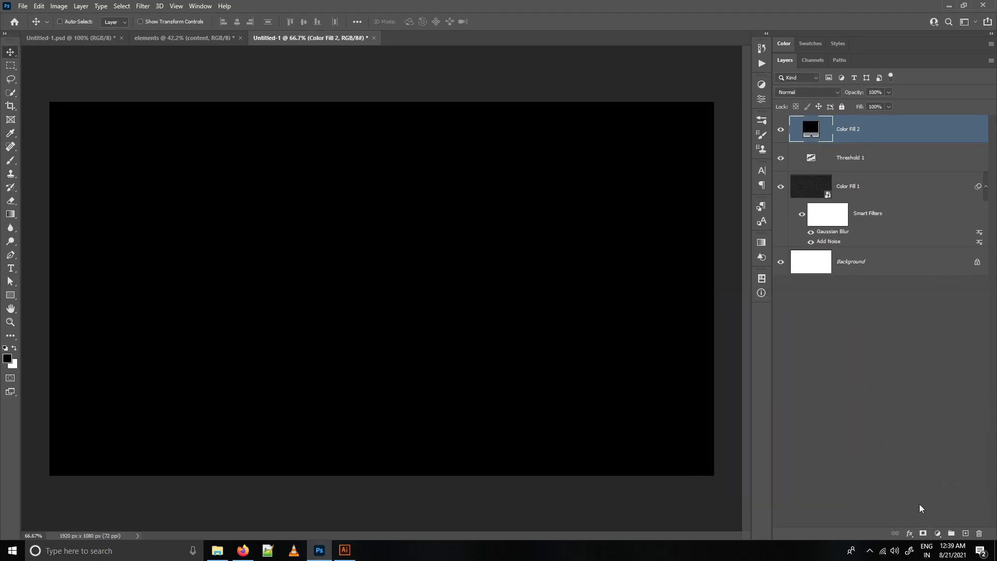
left_click(924, 534)
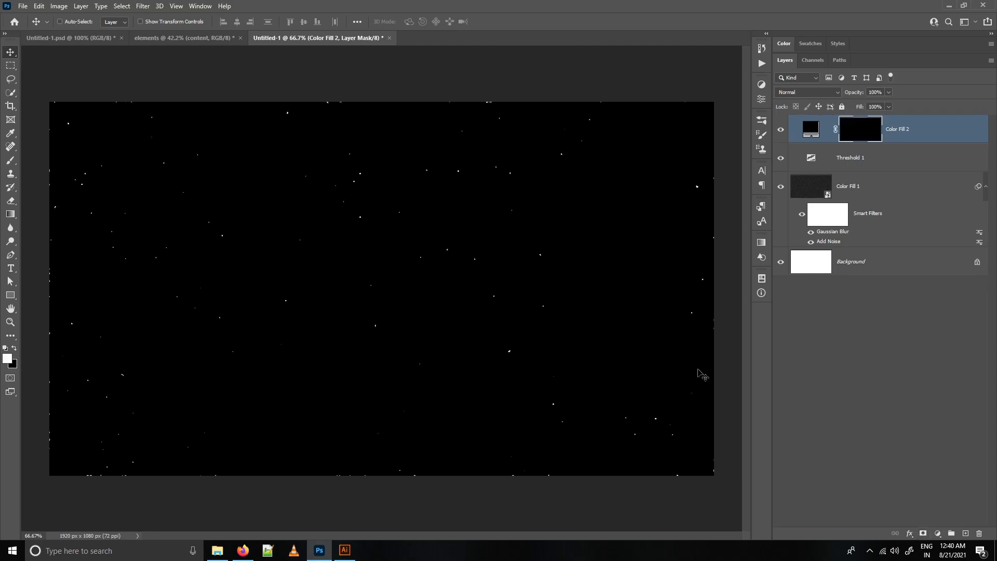
- Set up a Soft Round brush at 113 px size and 100% opacity for painting on the mask
left_click(11, 160)
right_click(174, 199)
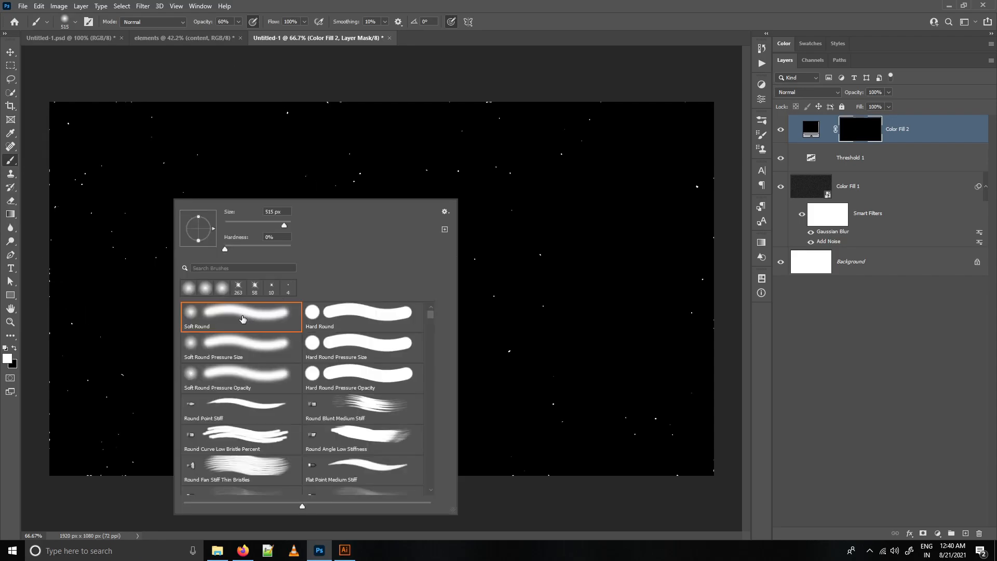
double_click(242, 319)
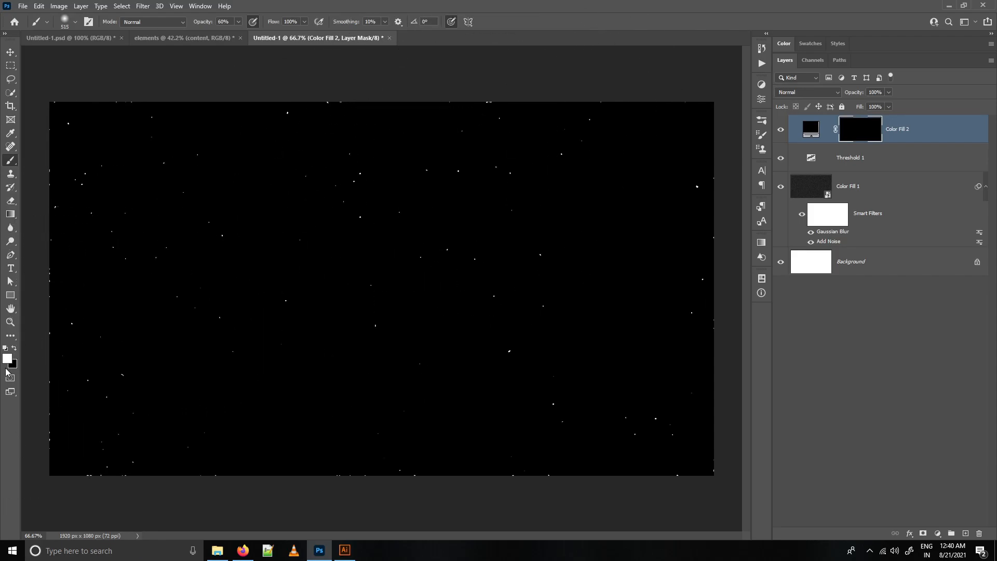
left_click_drag(365, 294, 287, 297)
mouse_move(331, 110)
left_mouse_down()
mouse_move(344, 114)
mouse_move(328, 111)
left_mouse_up()
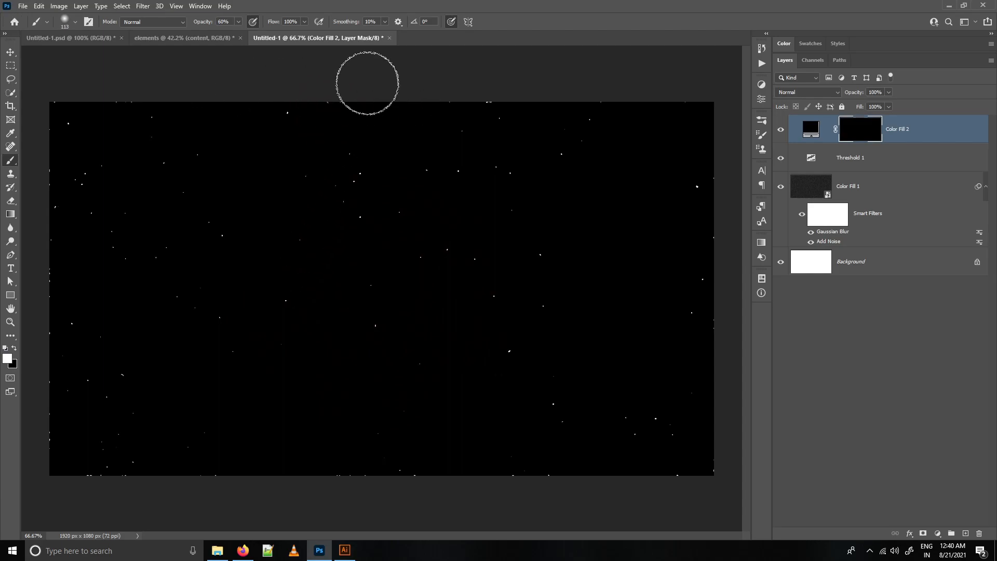
left_click_drag(201, 24, 405, 27)
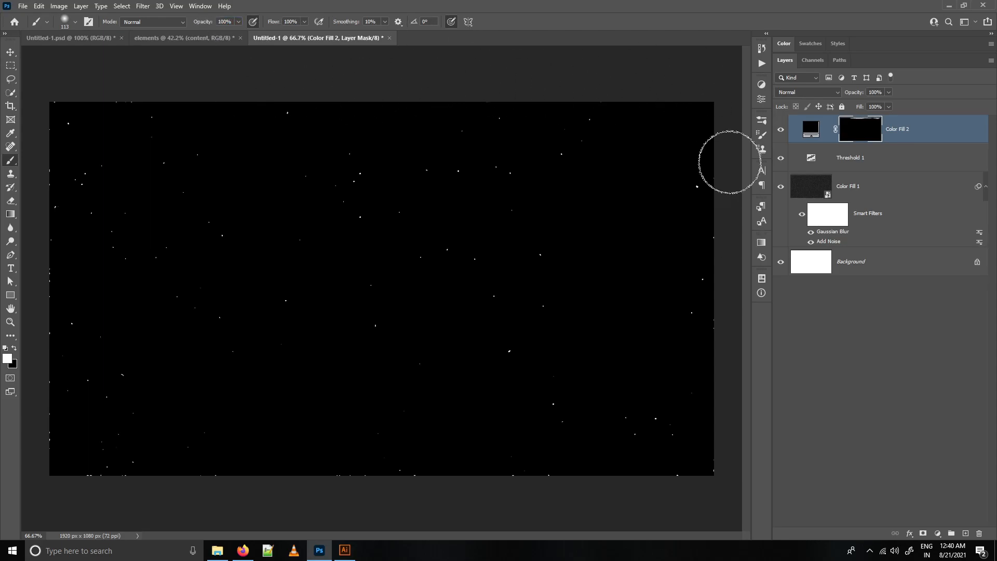
- Paint white on the second fill layer's mask along the canvas borders to hide the specks at the edges
mouse_move(735, 485)
left_mouse_down()
mouse_move(292, 468)
mouse_move(1, 472)
mouse_move(76, 352)
left_mouse_up()
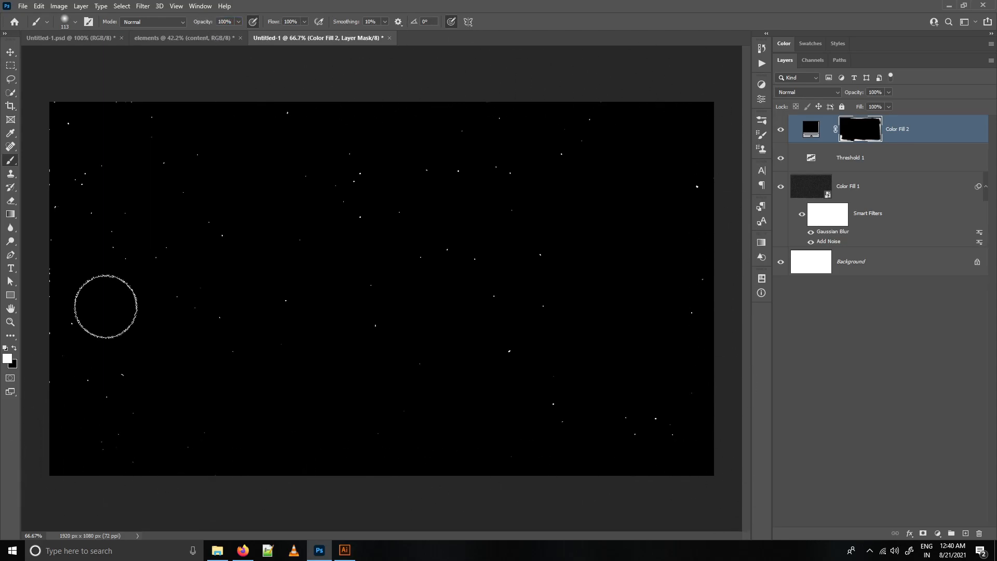
scroll(91, 307, "down", 1)
left_click_drag(95, 134, 84, 394)
left_click_drag(149, 131, 169, 139)
left_click_drag(232, 155, 212, 160)
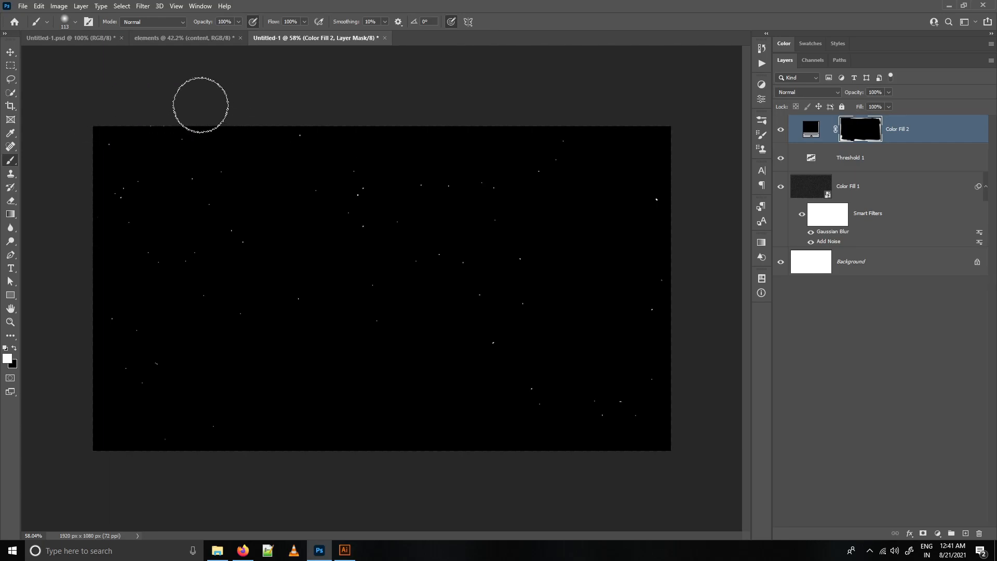
key("ctrl+space")
left_click_drag(421, 213, 435, 223)
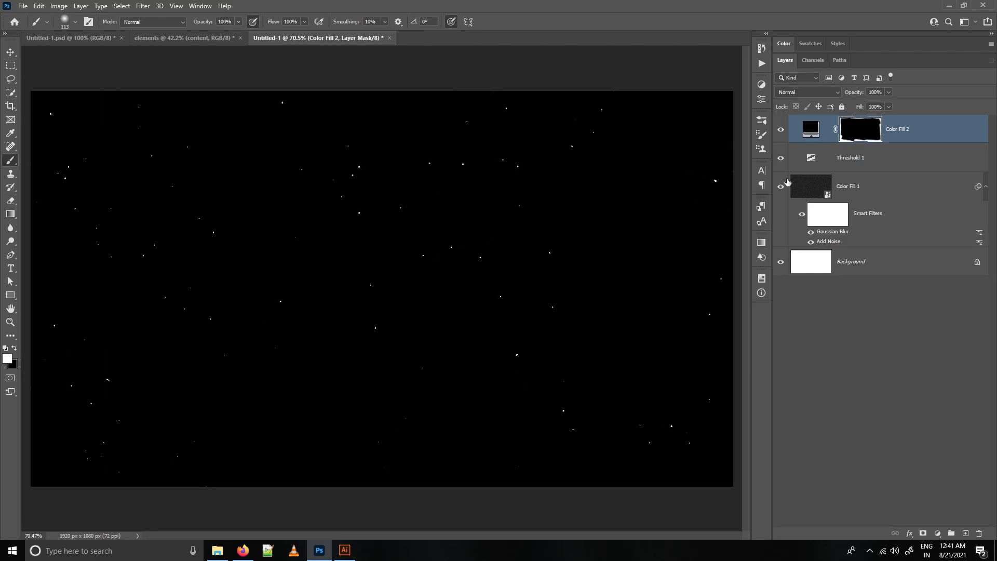
- Group the two color fill layers and the Threshold layer, and name the group star_burst
left_click(911, 211)
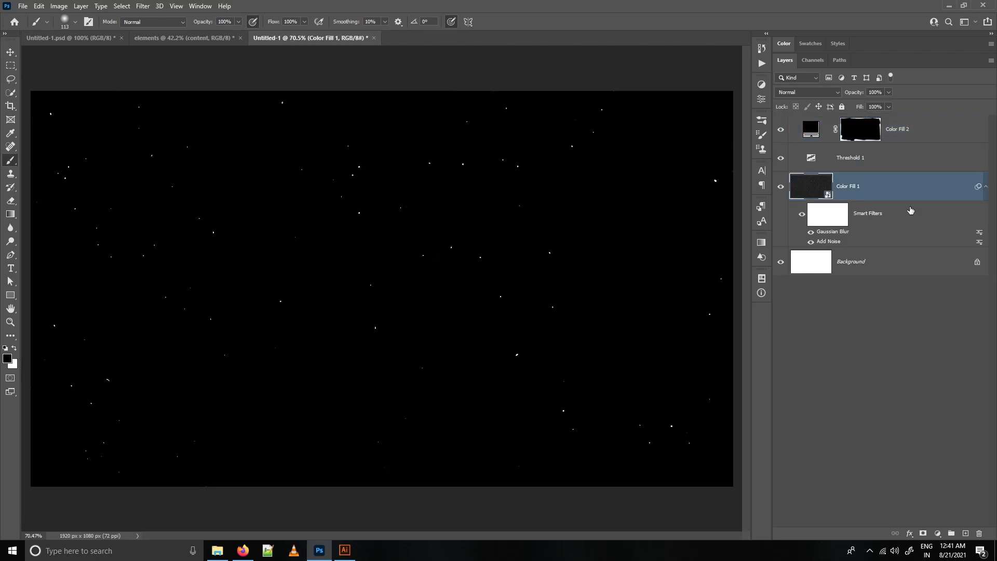
left_click(917, 131, "shift")
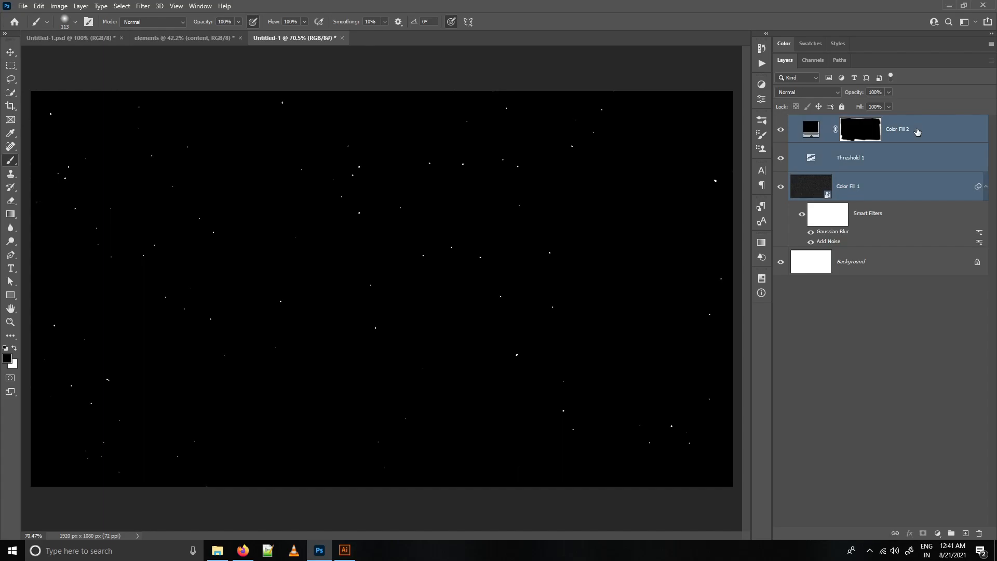
key("ctrl+g")
double_click(821, 122)
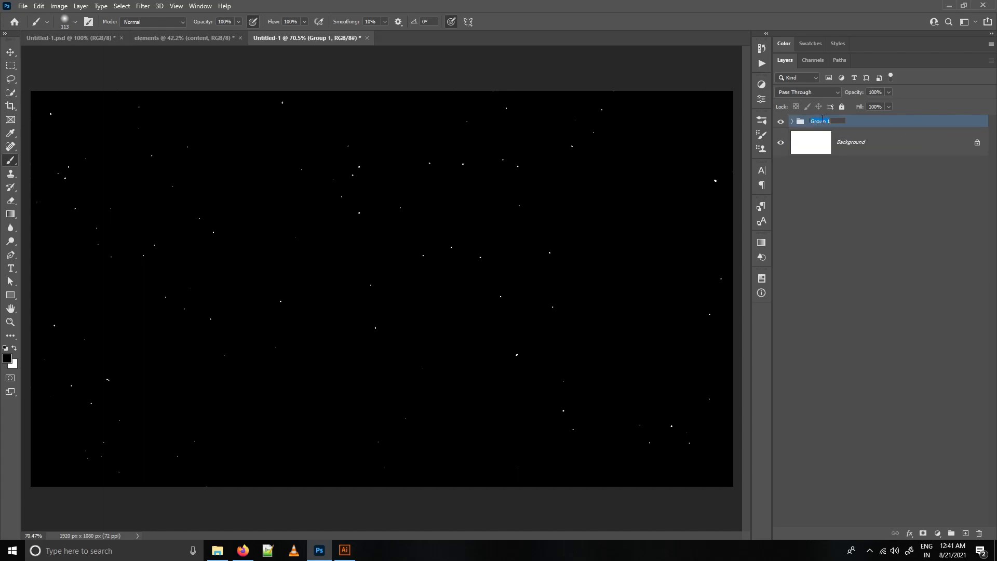
type("star_burst")
key("Return")
- Copy the nebula layer from the elements document into the Untitled-1 document, above the star_burst group
left_click_drag(506, 201, 493, 202)
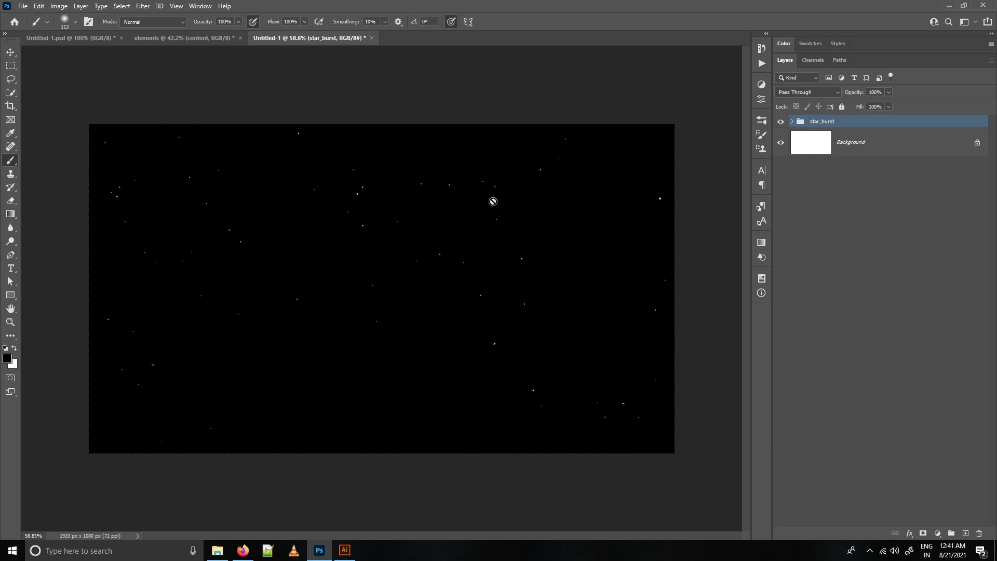
left_click(201, 39)
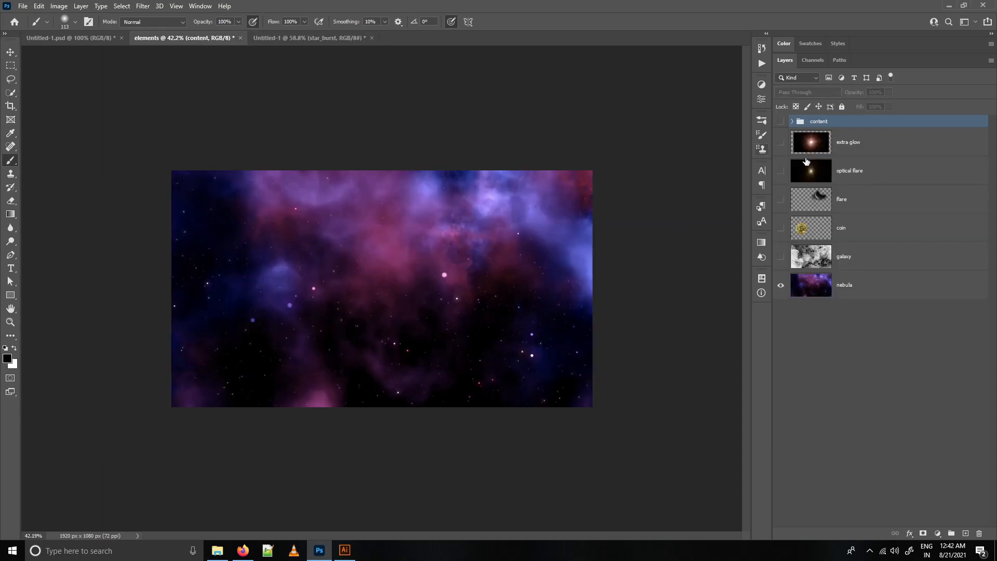
left_click(815, 281)
left_click_drag(816, 281, 340, 253)
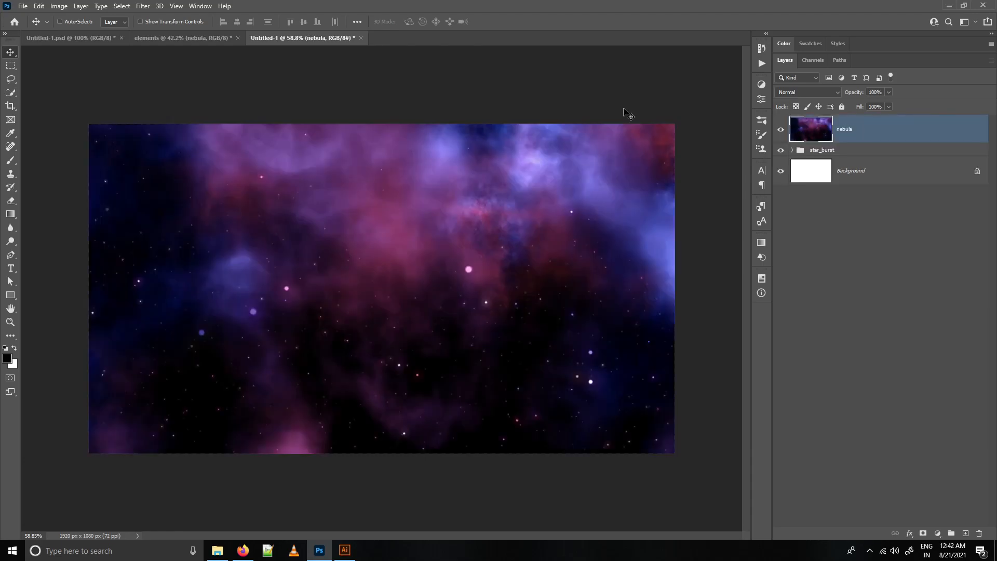
- Make the galaxy layer visible in the elements document and copy it into Untitled-1 above the nebula layer
left_click(201, 38)
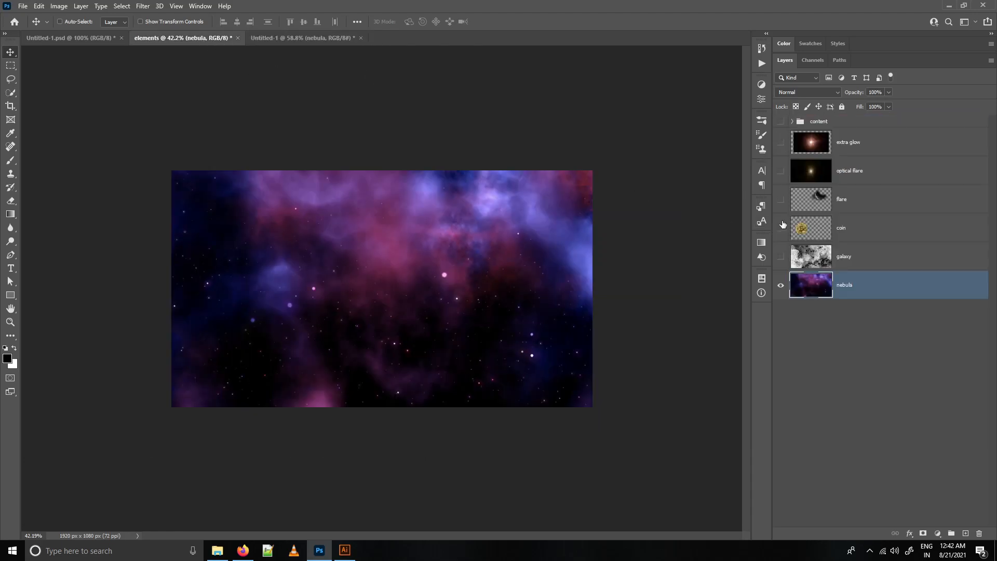
left_click(781, 257)
left_click(856, 262)
left_click_drag(534, 262, 423, 248)
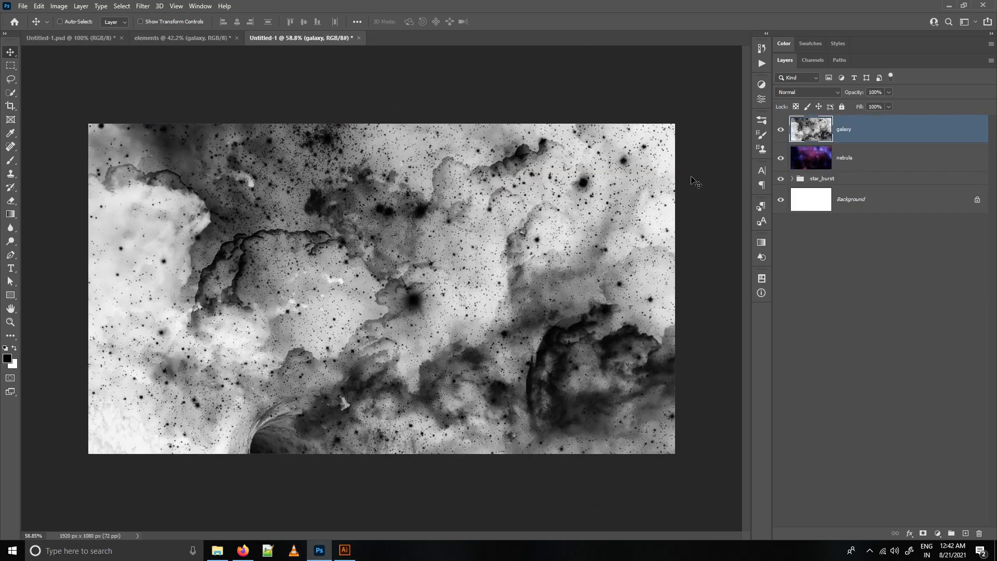
- Hide the galaxy layer and set the nebula layer's blend mode to Luminosity
left_click(782, 131)
left_click(860, 159)
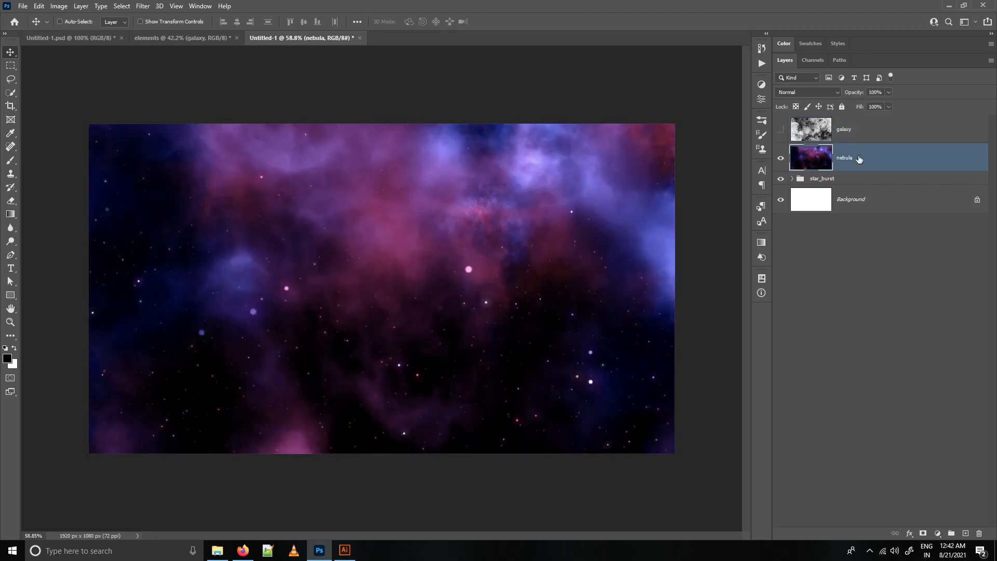
left_click(828, 91)
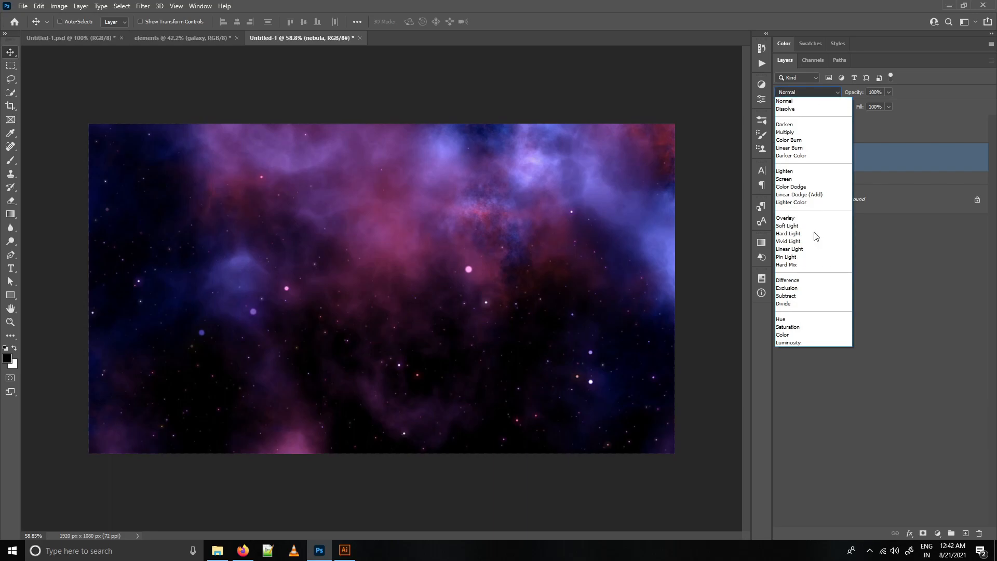
left_click(803, 344)
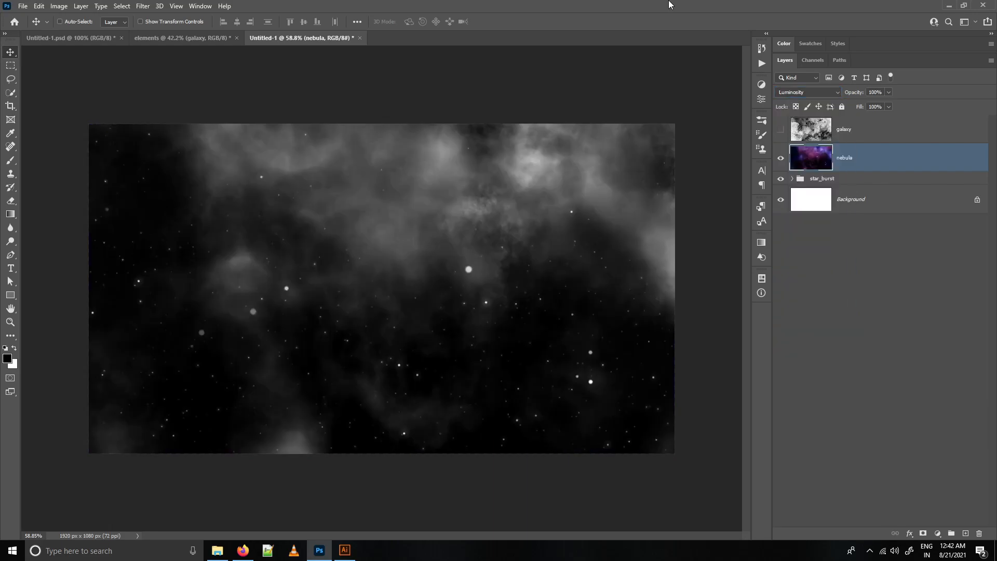
scroll(497, 229, "down", 1)
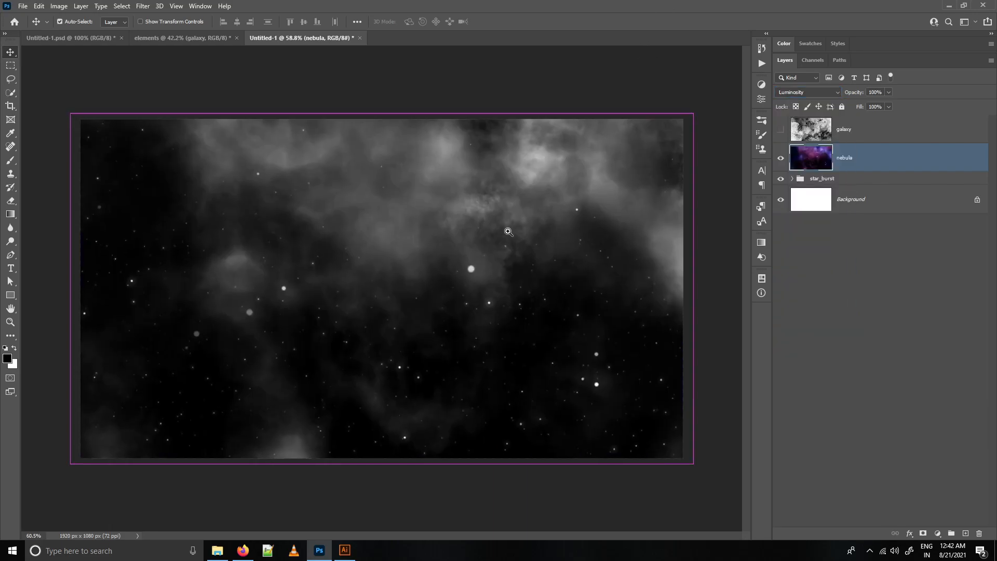
- Set the nebula layer's opacity to 5%, and show the galaxy layer with its blend mode set to Soft Light
key("0")
key("5")
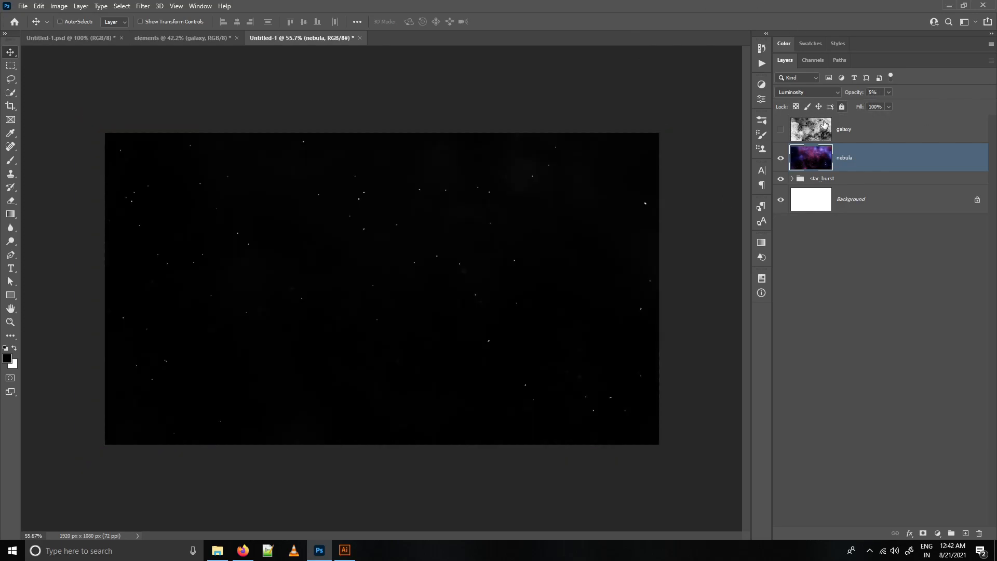
left_click(782, 130)
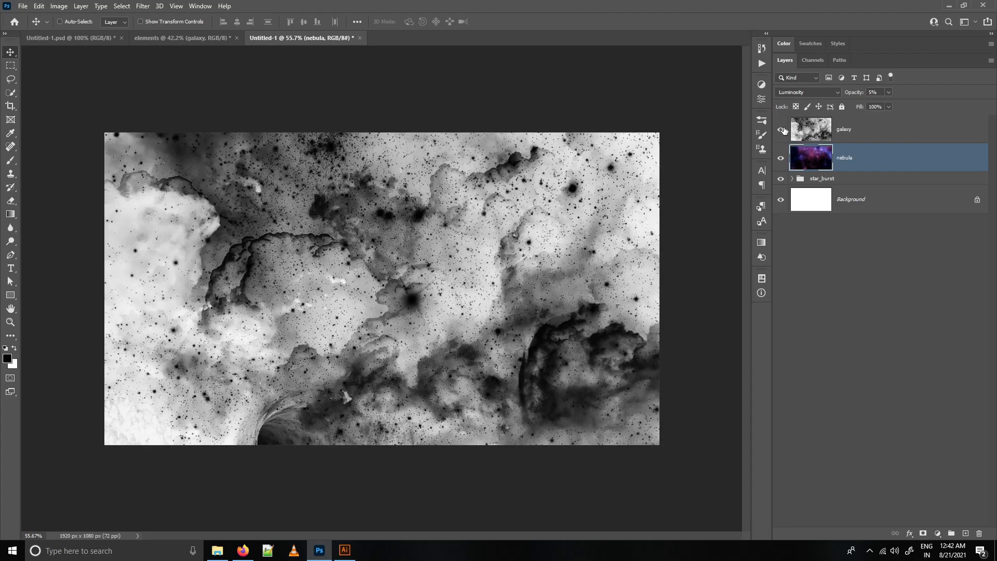
left_click(823, 93)
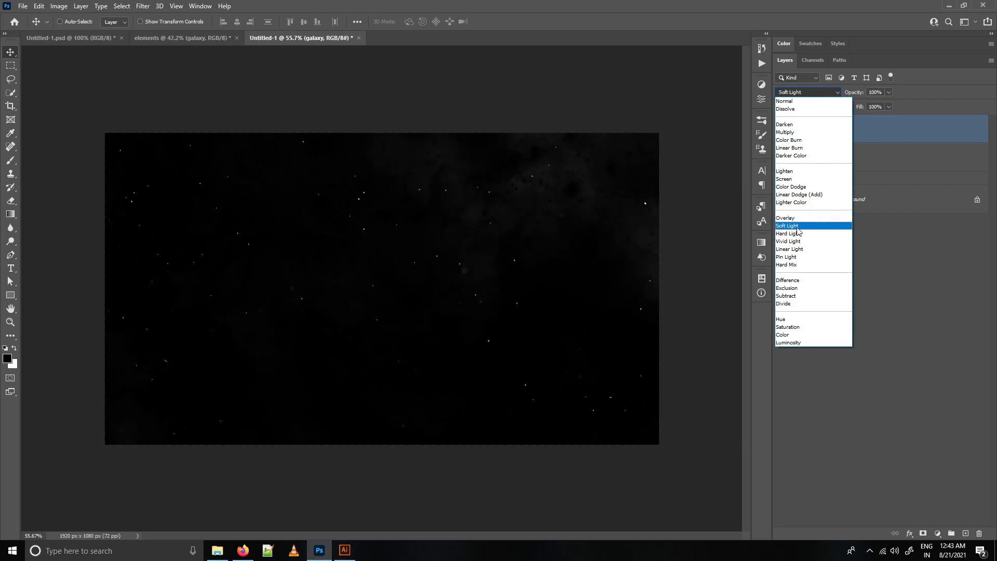
left_click(797, 228)
left_click_drag(484, 185, 499, 208)
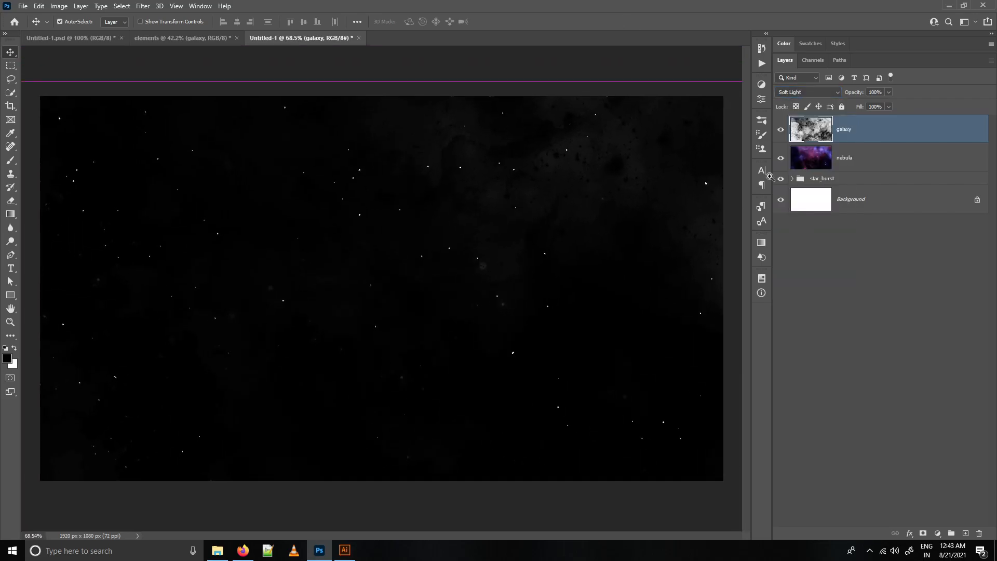
left_click_drag(571, 170, 521, 201)
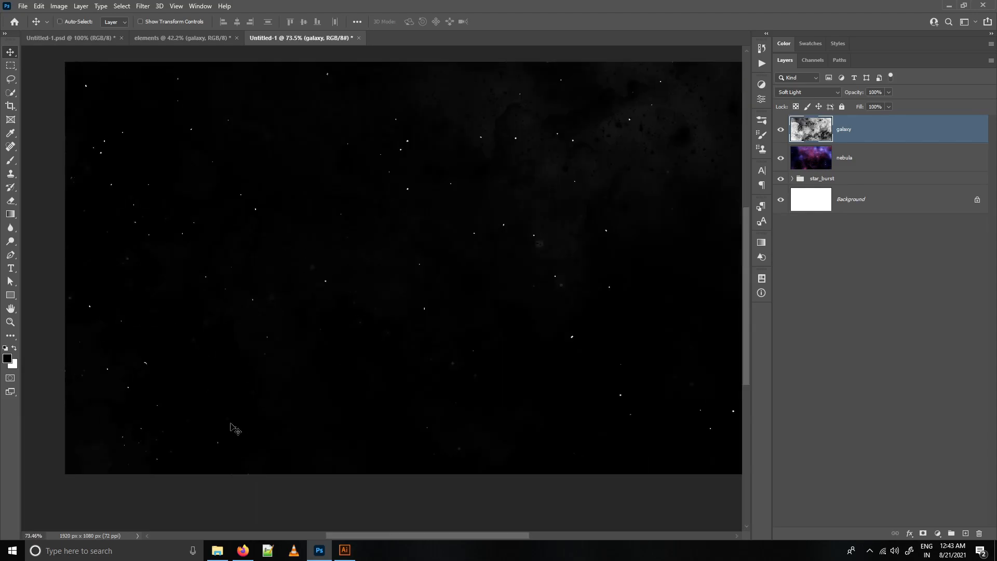
- Duplicate the nebula layer and move the copy into the lower-left area of the canvas
left_click(865, 162)
key("ctrl+j")
left_click_drag(551, 171, 322, 301)
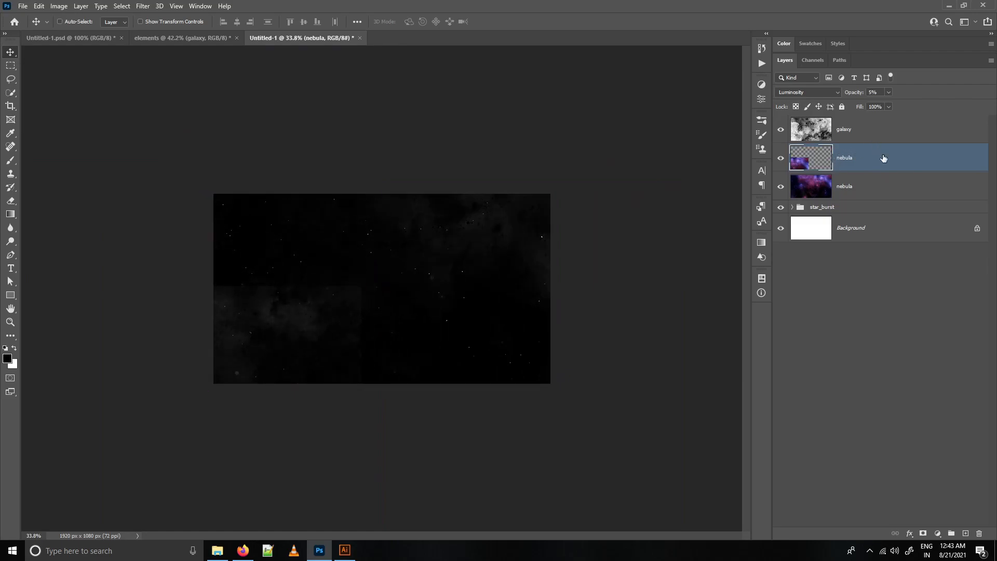
- Add a layer mask to the nebula copy and paint black over its hard edges to blend them into the background
left_click(923, 534)
left_click_drag(273, 358, 334, 345)
left_click(13, 348)
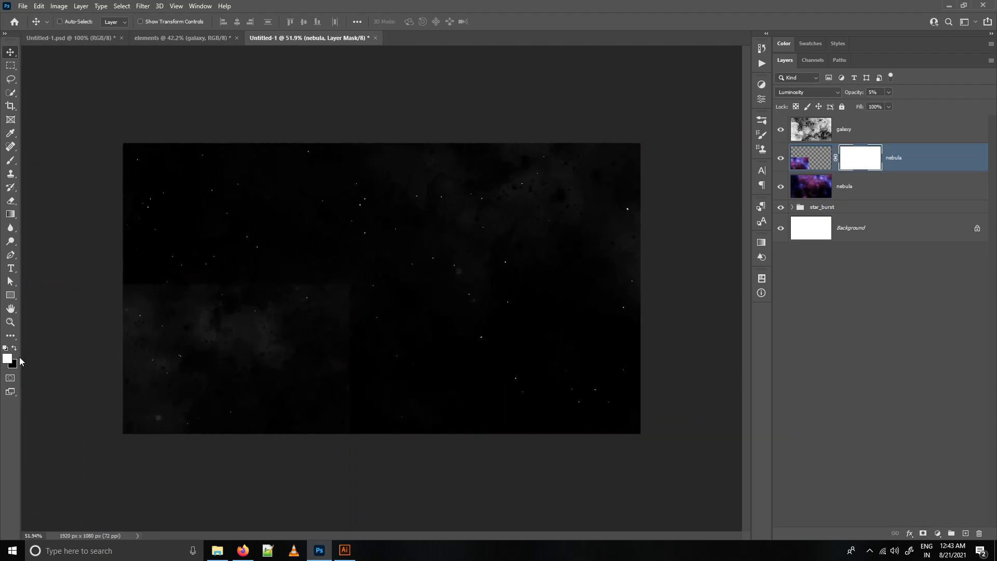
key("b")
left_click_drag(181, 276, 215, 284)
mouse_move(108, 244)
left_mouse_down()
mouse_move(189, 251)
mouse_move(338, 323)
mouse_move(269, 461)
left_mouse_up()
- Nudge the masked nebula copy slightly down and to the left, and set its opacity to 3%
key("v")
mouse_move(230, 336)
left_mouse_down()
mouse_move(240, 350)
mouse_move(229, 341)
left_mouse_up()
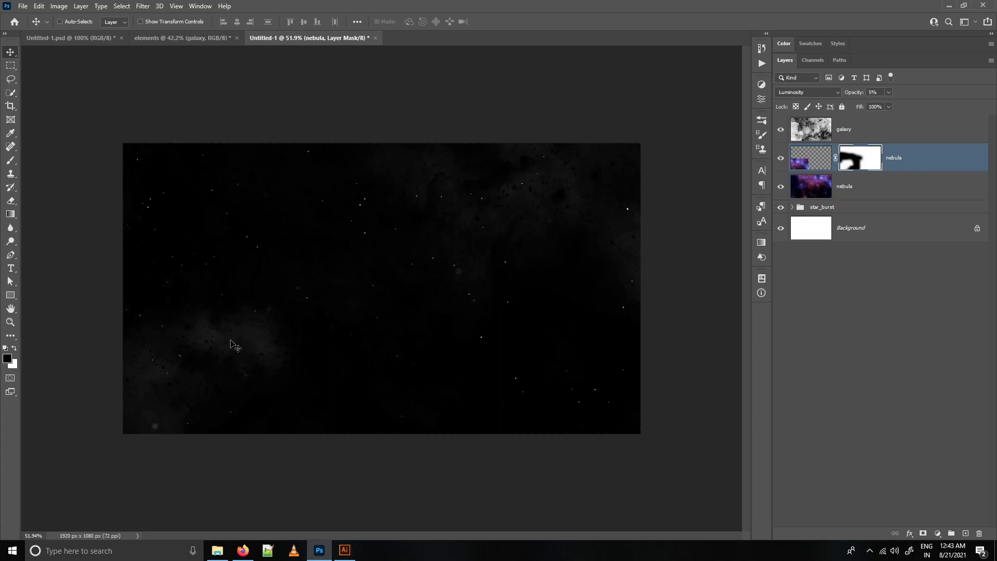
key("0")
key("3")
left_click_drag(398, 268, 400, 267)
left_click_drag(427, 208, 413, 261)
key("ctrl+0")
- Group the galaxy layer and both nebula layers, and name the group texture
left_click(891, 138)
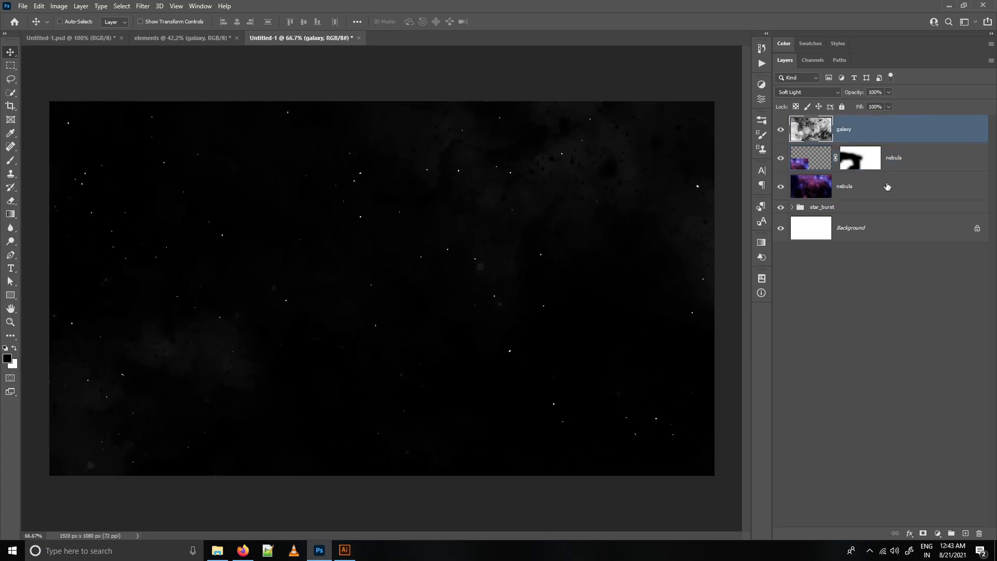
left_click(886, 186, "shift")
key("ctrl+g")
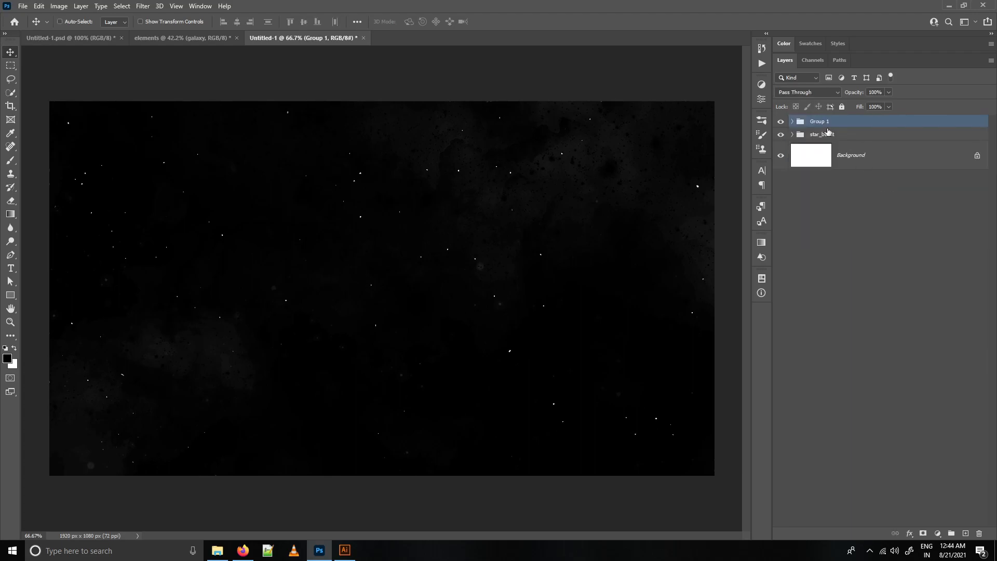
double_click(820, 122)
type("texture")
key("Return")
- Group the texture and star_burst groups together and name the new group bg
left_click(829, 135, "shift")
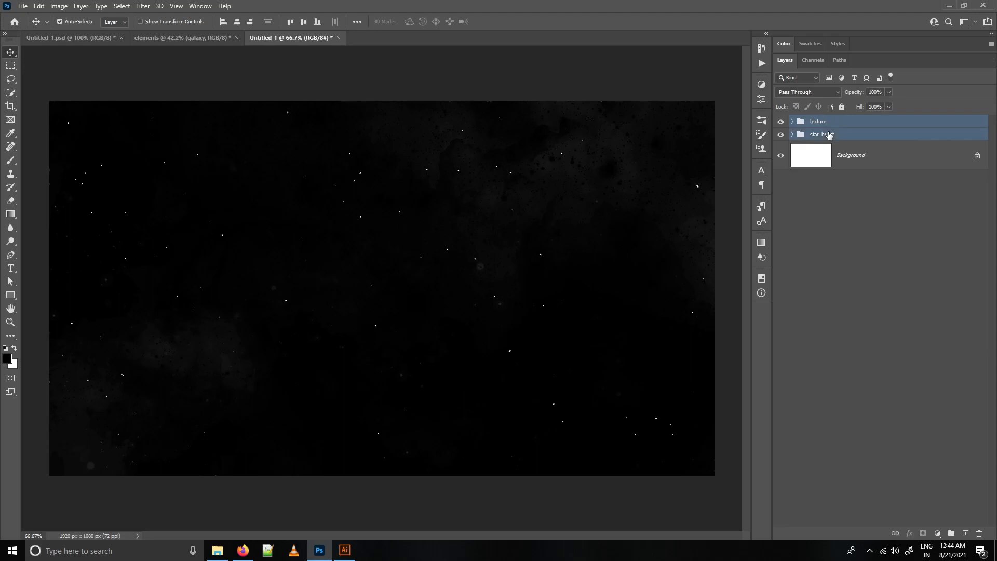
key("ctrl+g")
double_click(821, 121)
type("bg")
key("Return")
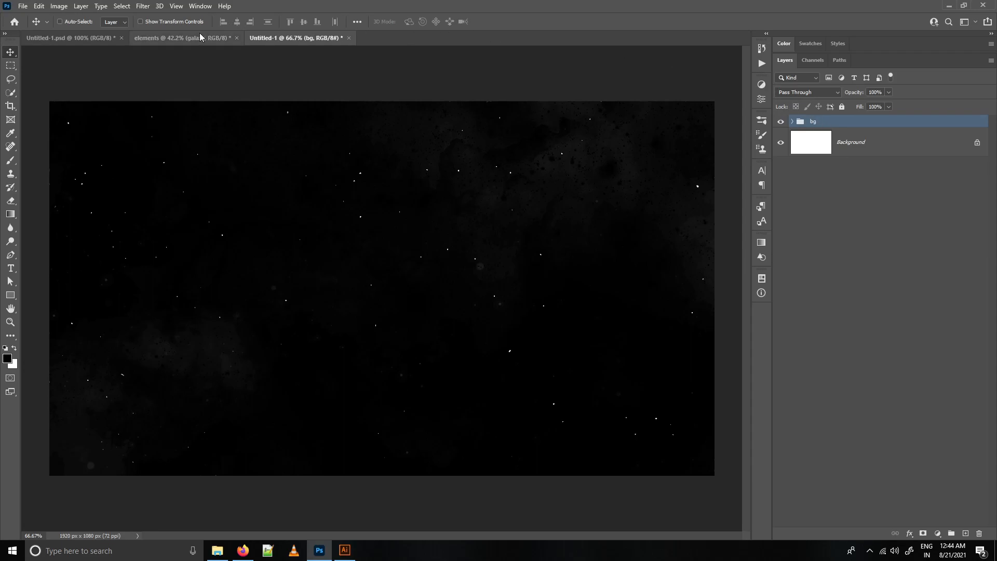
- Make the coin layer visible in the elements document and copy it into the Untitled-1 document
left_click(186, 39)
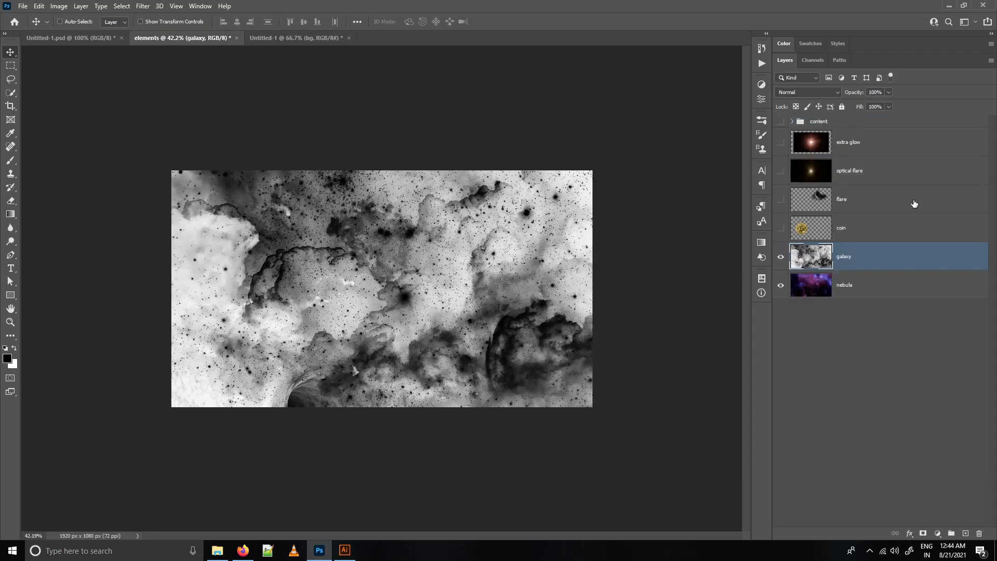
left_click(781, 228)
left_click(852, 229)
right_click(853, 229)
left_click(743, 158)
left_click(481, 195)
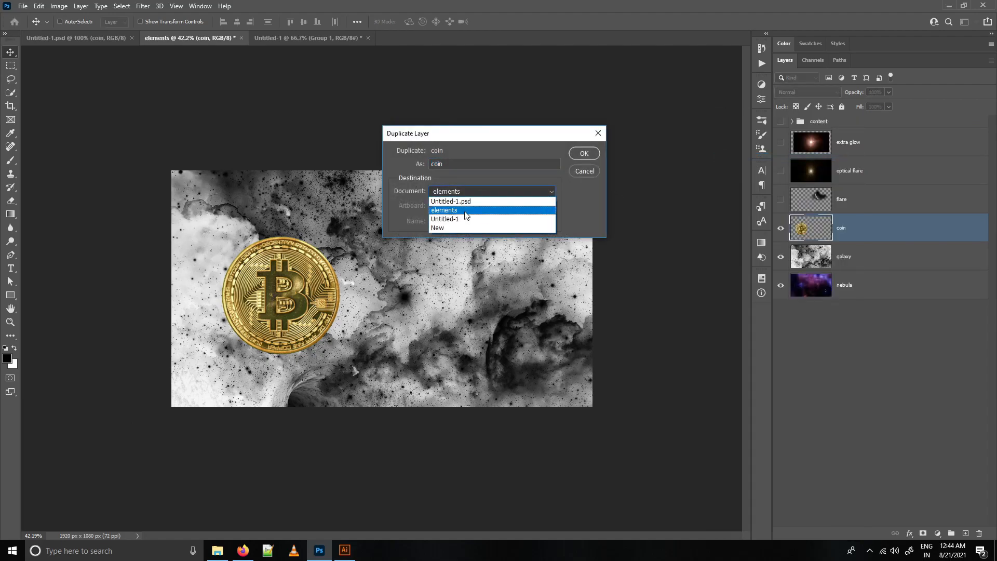
left_click(461, 220)
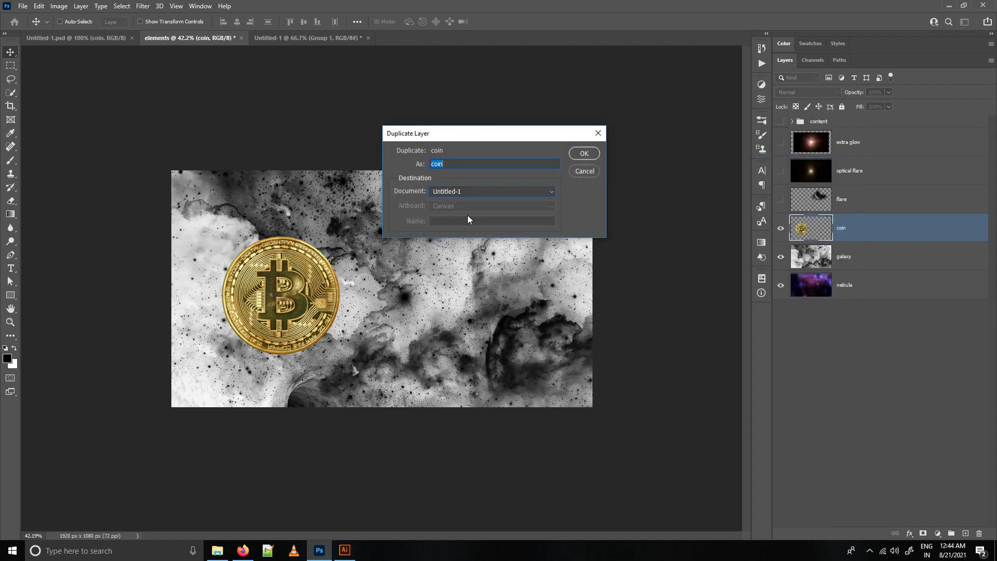
left_click(585, 154)
left_click(303, 37)
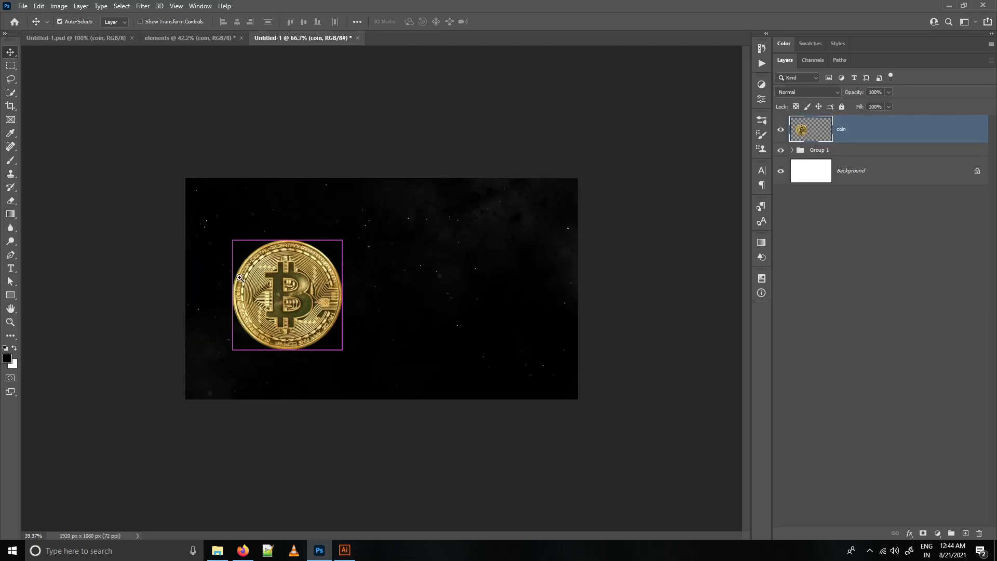
- Add a Curves adjustment layer above the coin layer and clip it to the coin
left_click_drag(239, 278, 330, 292)
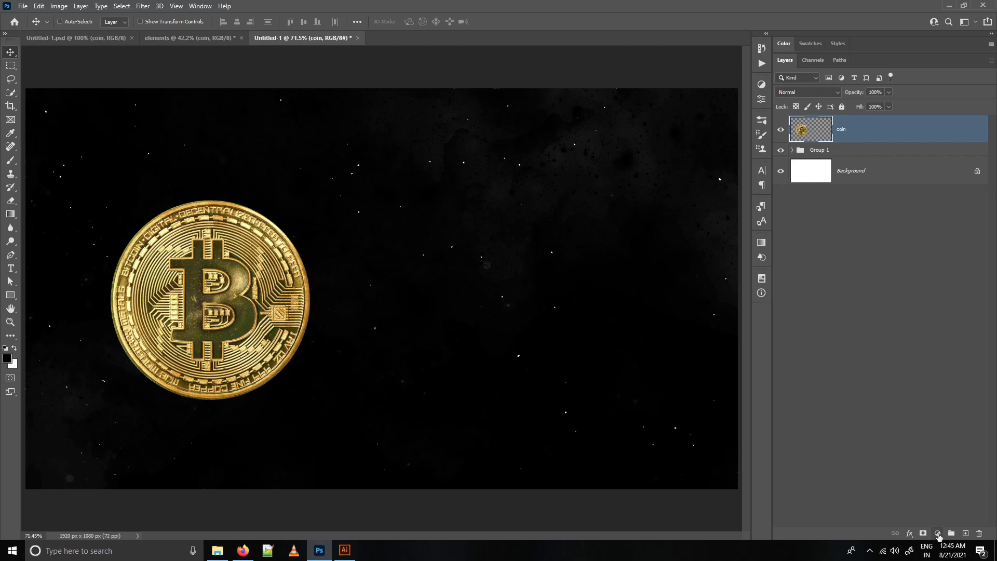
left_click(938, 534)
left_click(943, 402)
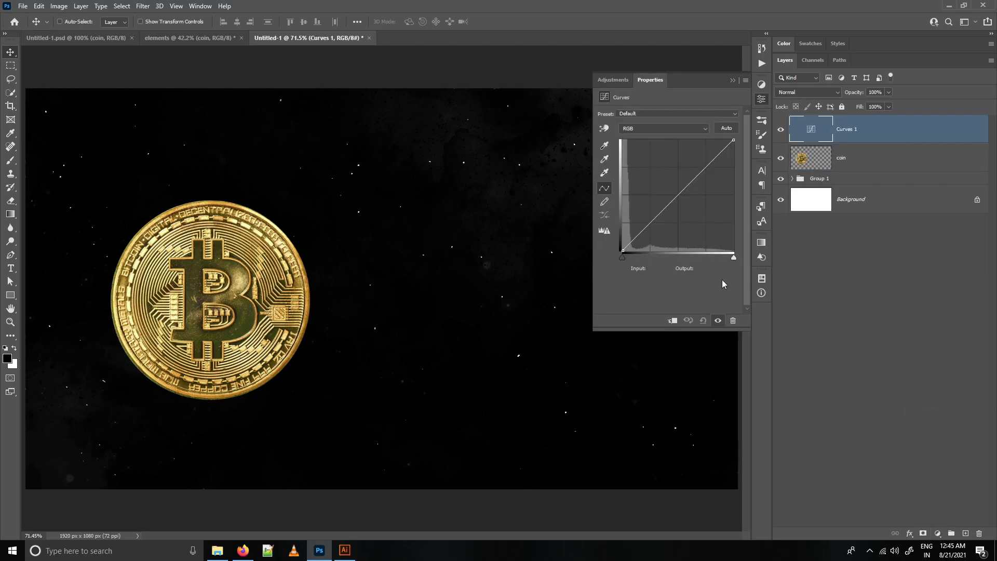
left_click(672, 320)
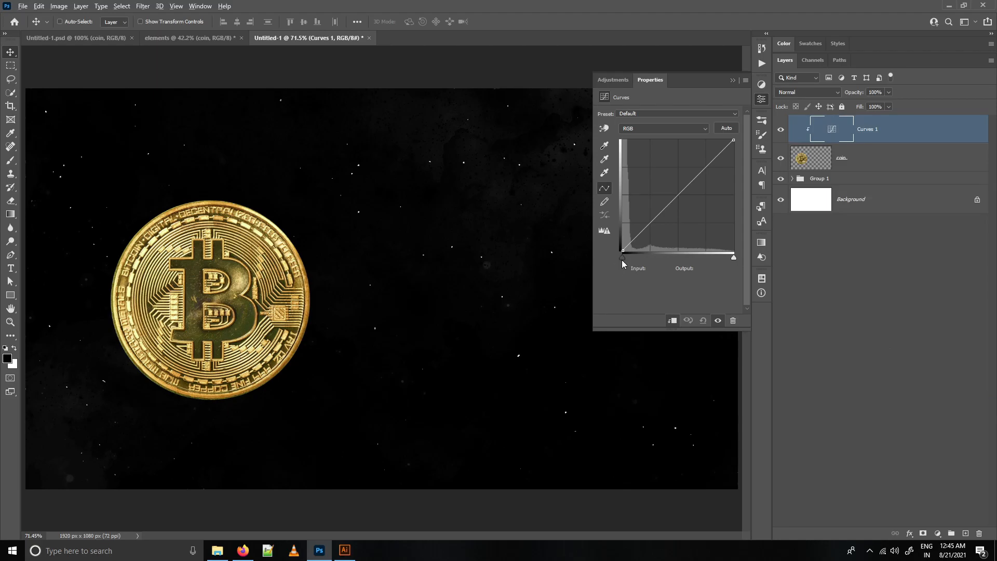
- Shape the curve for stronger contrast: black input about 18, white input 247, highlight point 180 to 192, and a lowered shadow point
left_click_drag(622, 257, 630, 257)
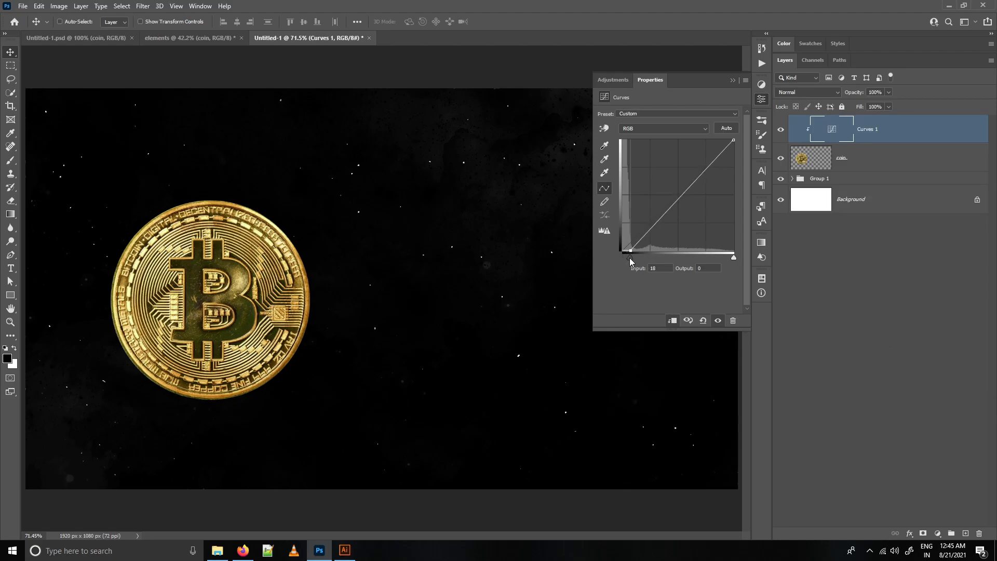
left_click_drag(729, 255, 730, 257)
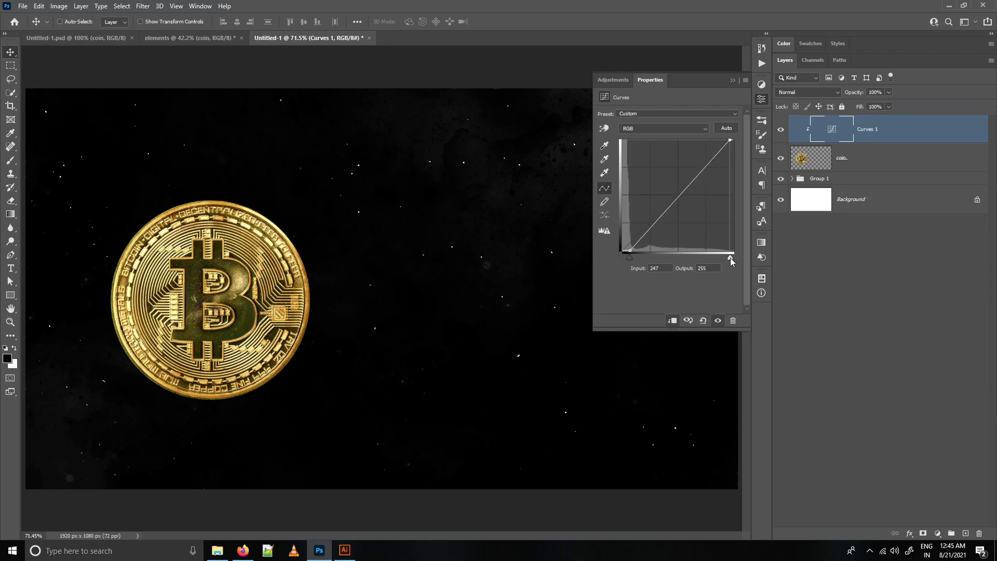
left_click_drag(701, 170, 701, 166)
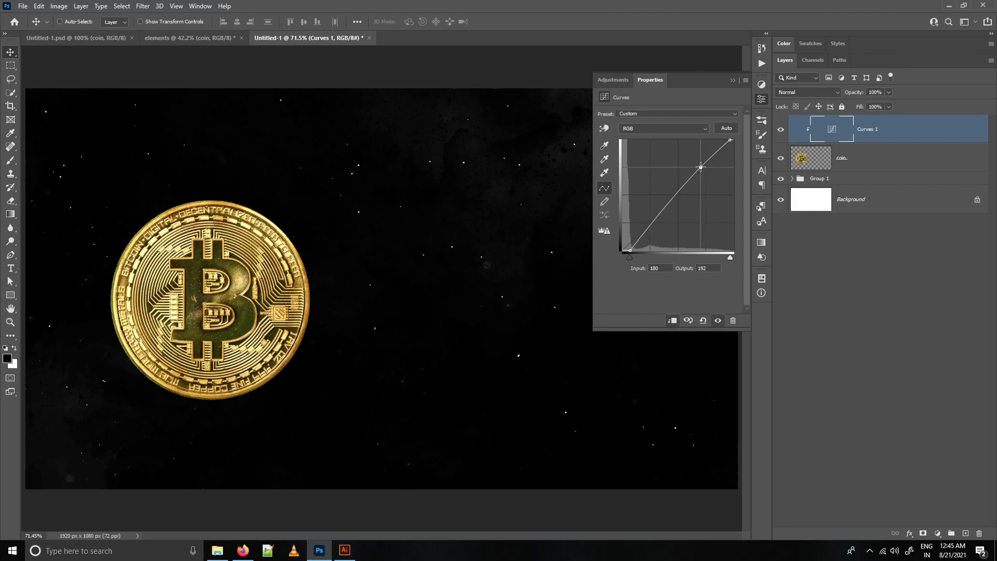
left_click_drag(658, 218, 659, 226)
left_click_drag(700, 167, 701, 167)
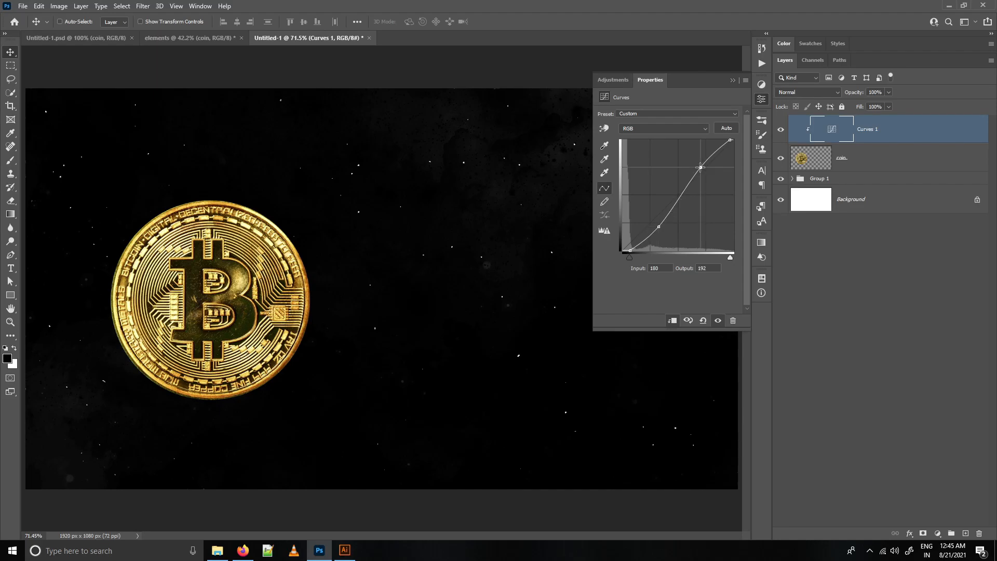
- Add an Outer Glow to the coin layer and set the glow colour's hue to 48°
double_click(898, 160)
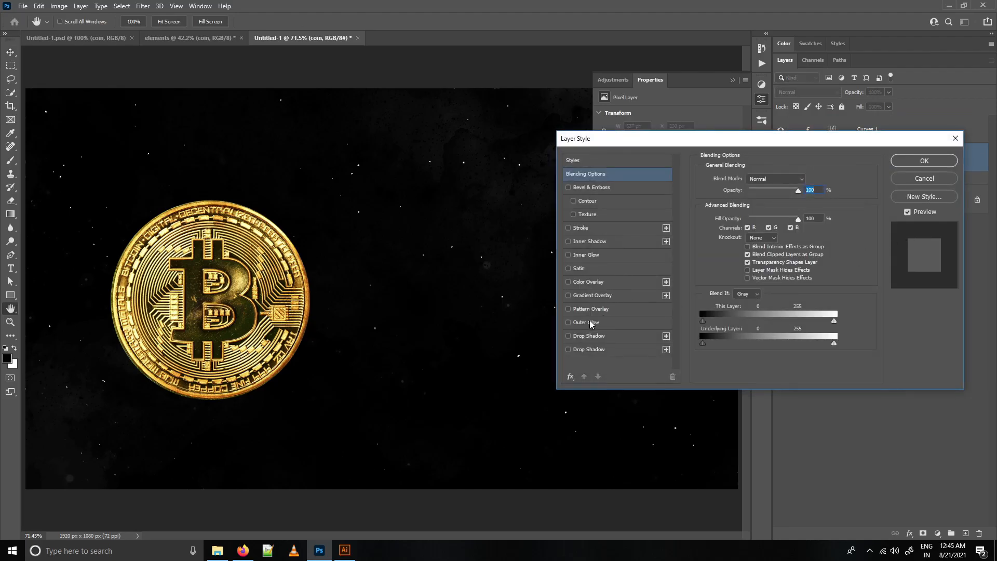
left_click(575, 326)
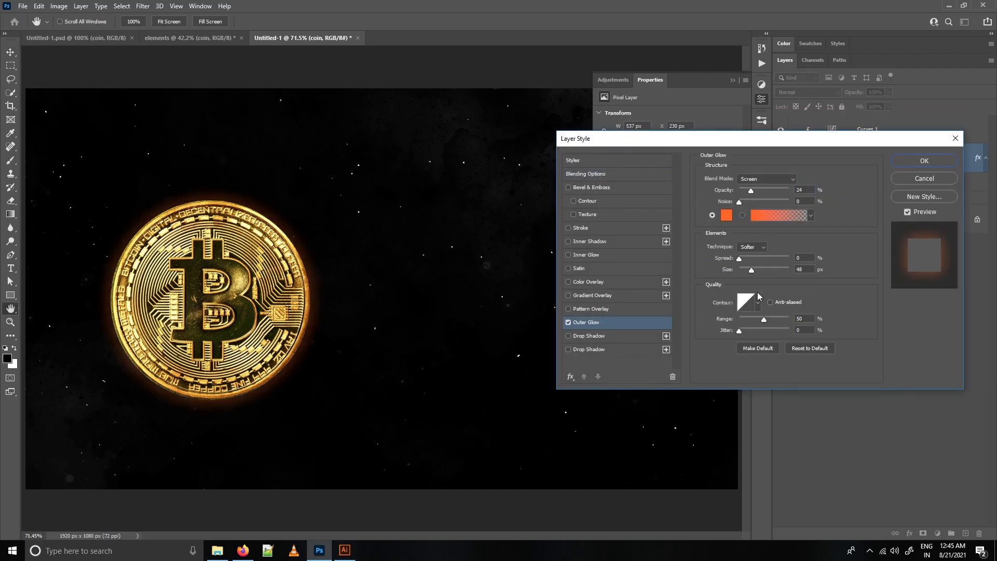
left_click(727, 215)
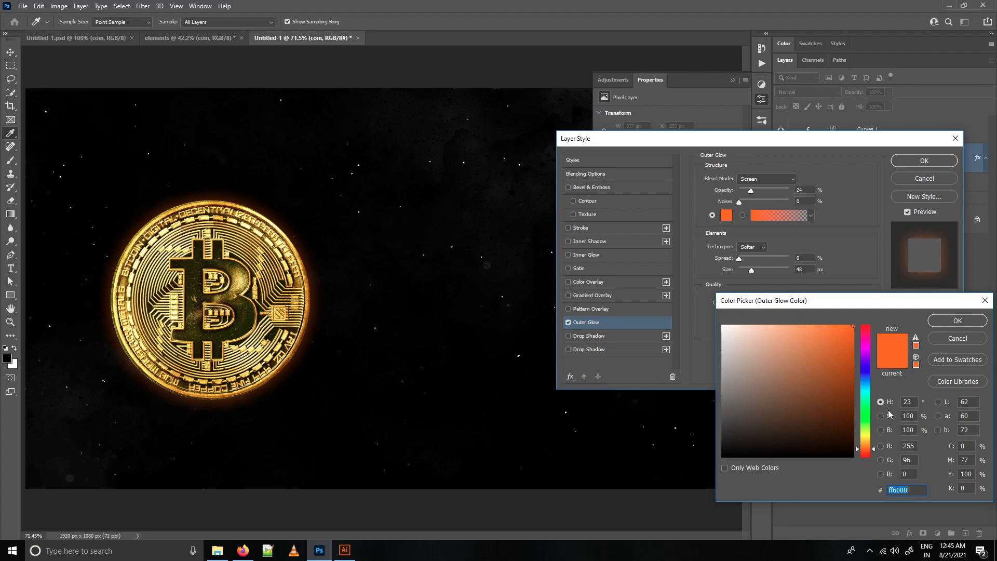
left_click(866, 445)
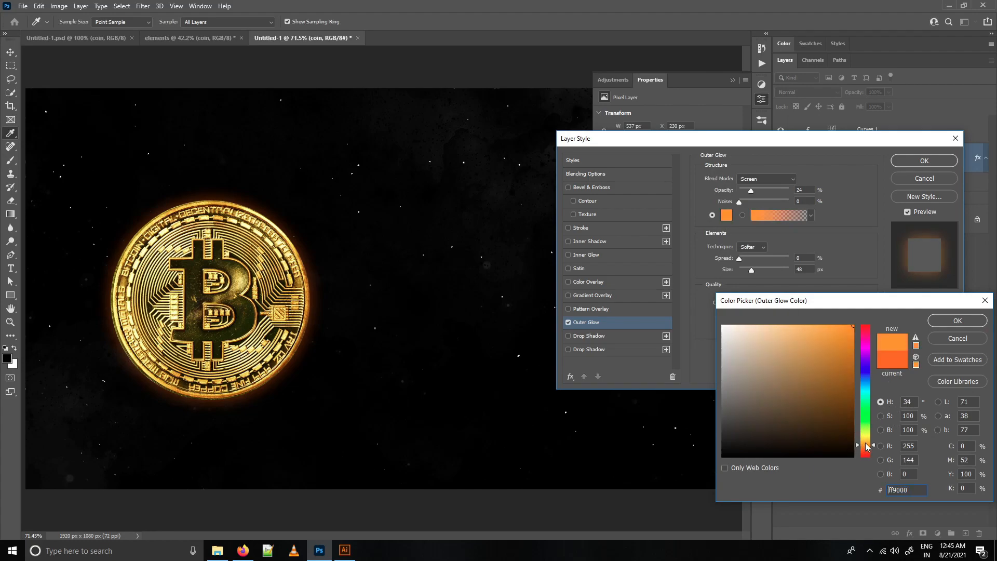
type("48")
key("Tab")
left_click(958, 320)
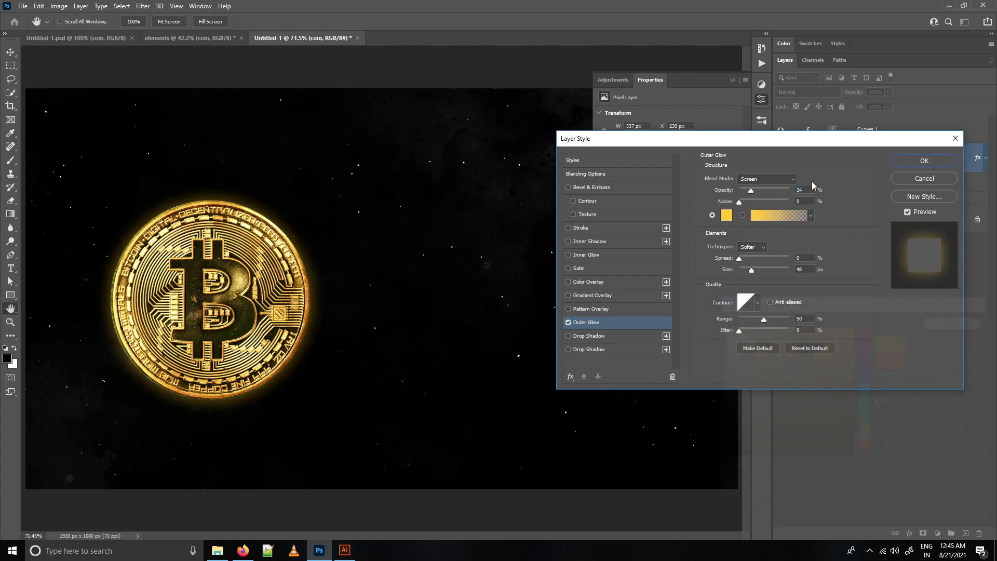
- Set the coin's Outer Glow to a size of 54 px, Normal blend mode and 20% opacity
left_click_drag(751, 270, 751, 271)
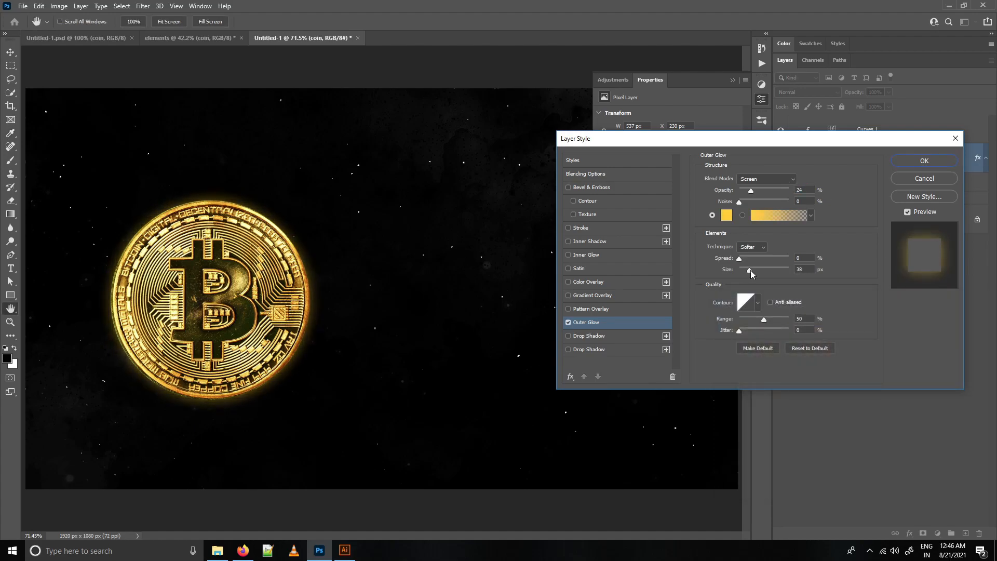
left_click(805, 270)
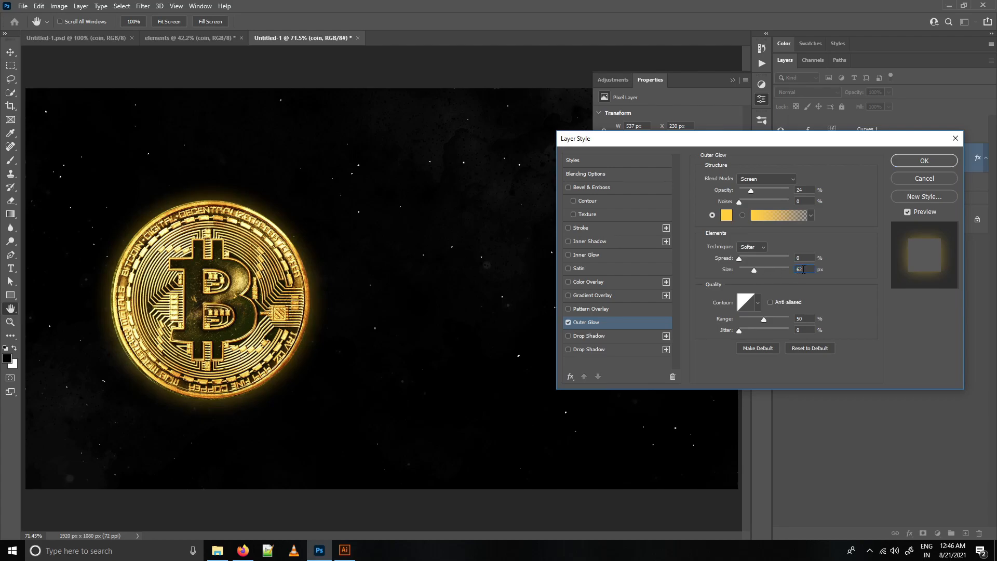
type("54")
key("Tab")
left_click(764, 181)
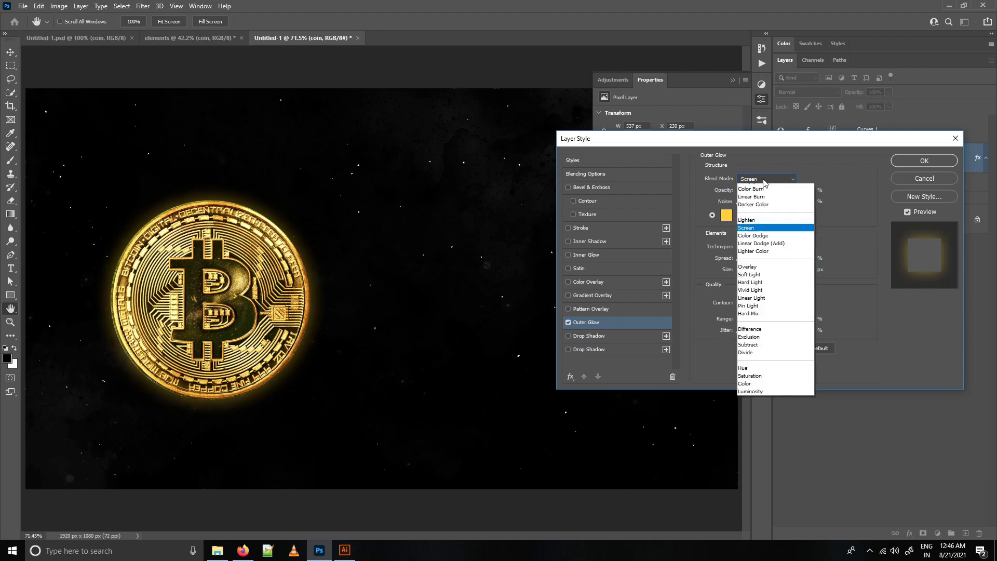
left_click(768, 186)
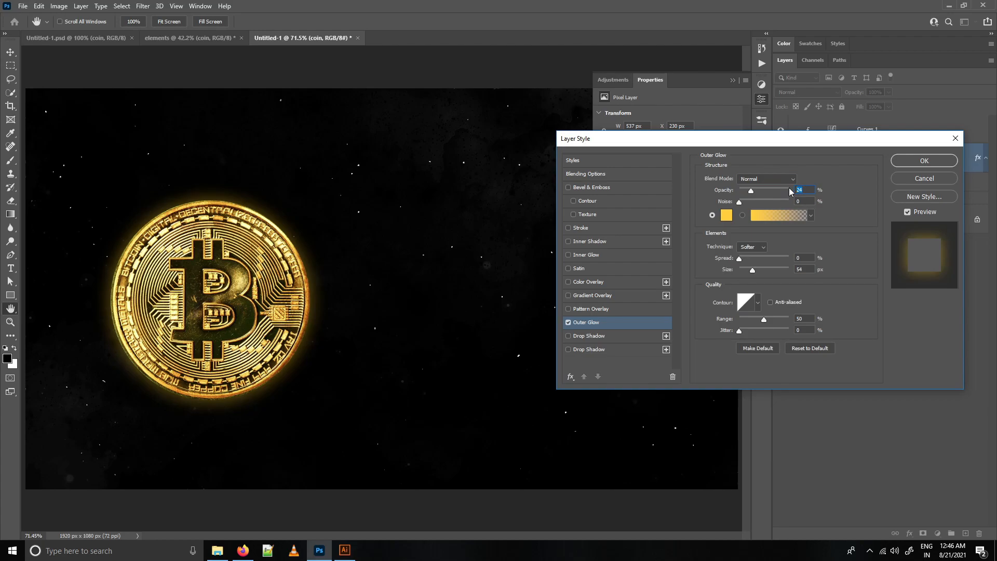
type("20")
- Enable an Inner Glow on the coin with colour ffcc00 and set its size to about 27 px
left_click(590, 256)
left_click(725, 216)
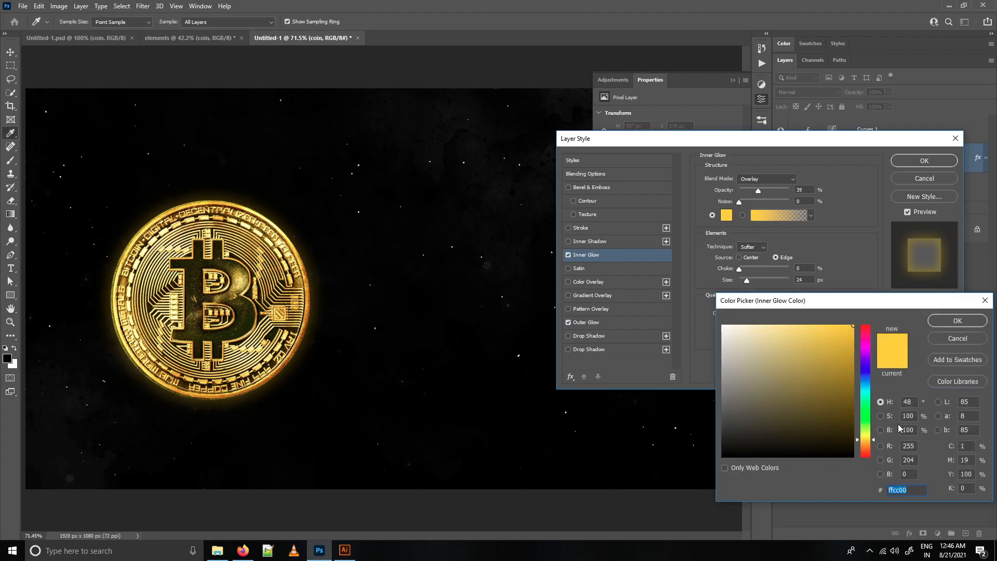
left_click(957, 321)
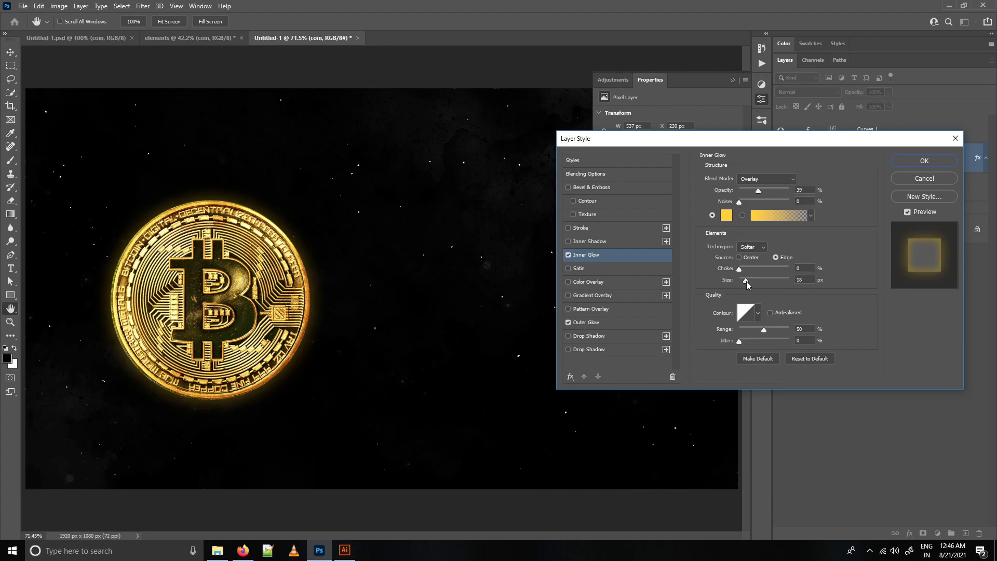
left_click_drag(749, 281, 752, 282)
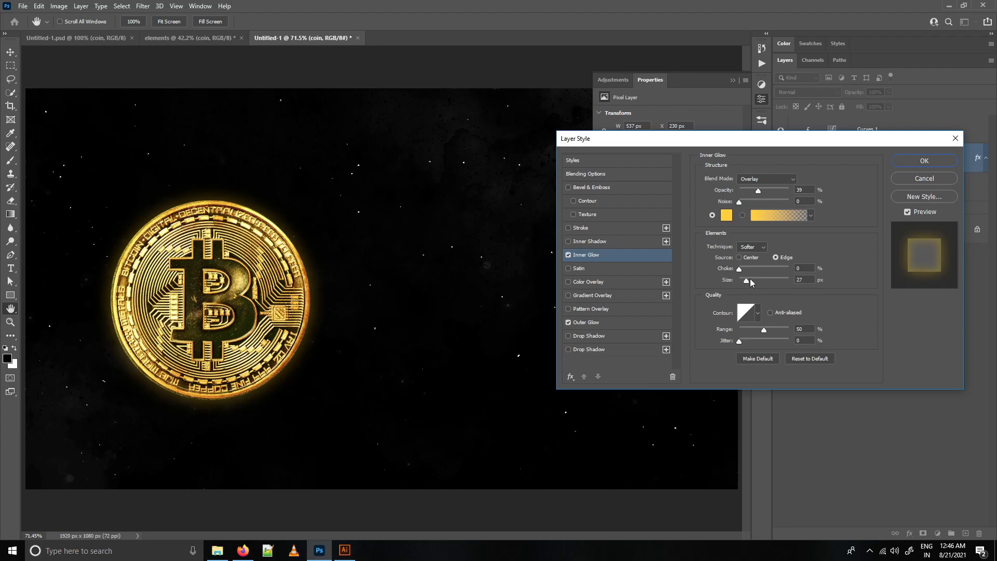
- Give the coin's Inner Glow an 18 px size, a half-round contour and 42% opacity, and apply the layer style
left_click(757, 312)
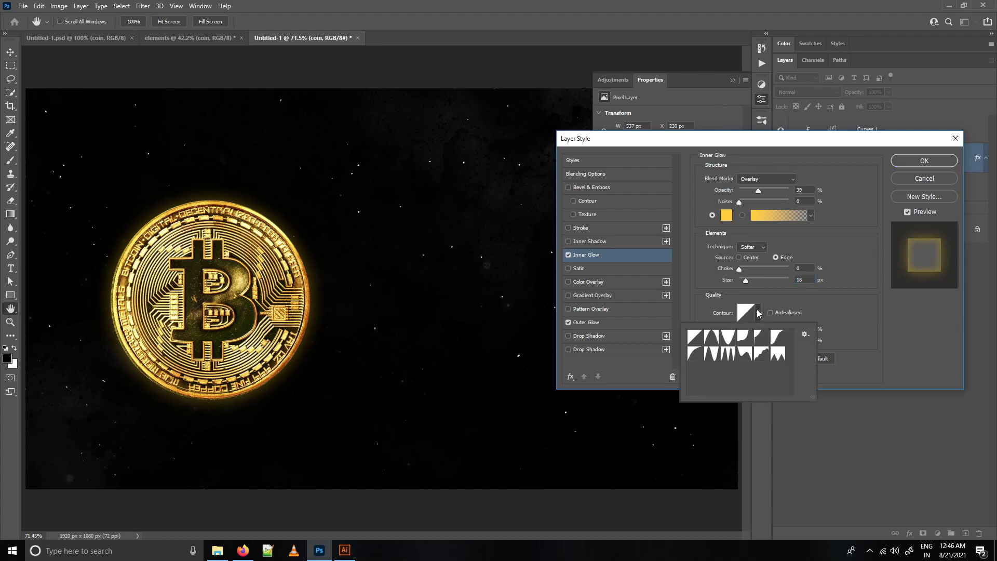
left_click(698, 357)
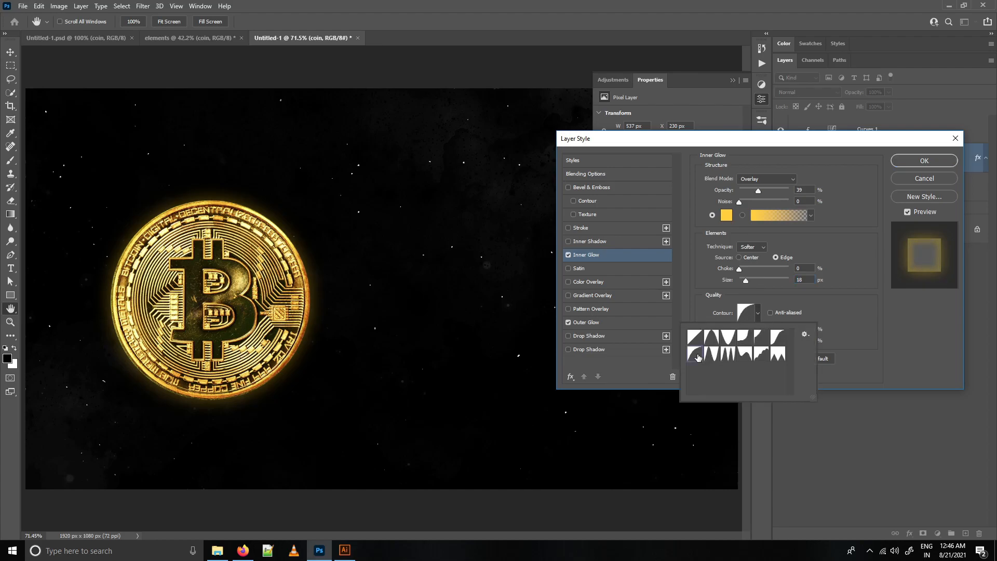
left_click(815, 304)
left_click(808, 189)
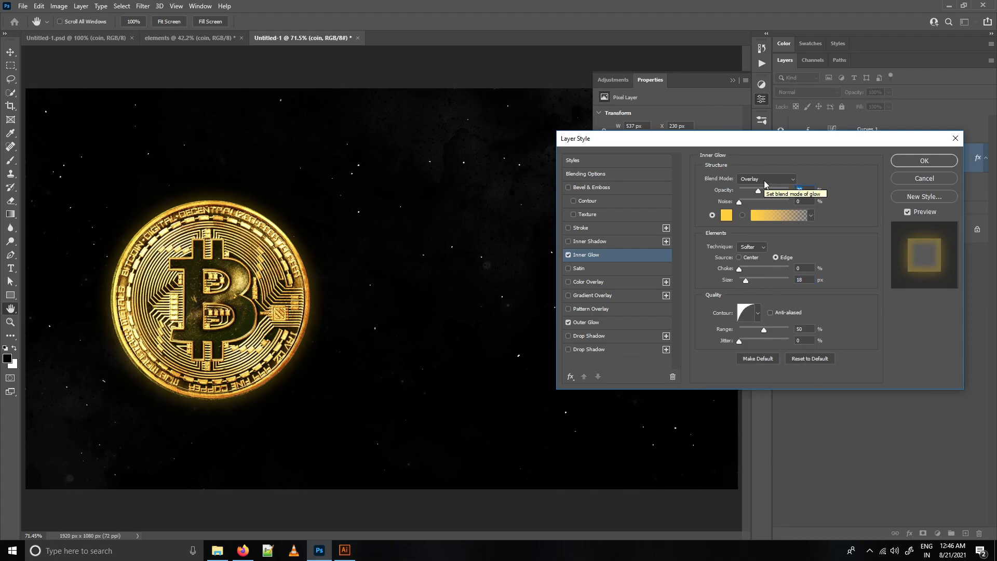
type("42")
key("Tab")
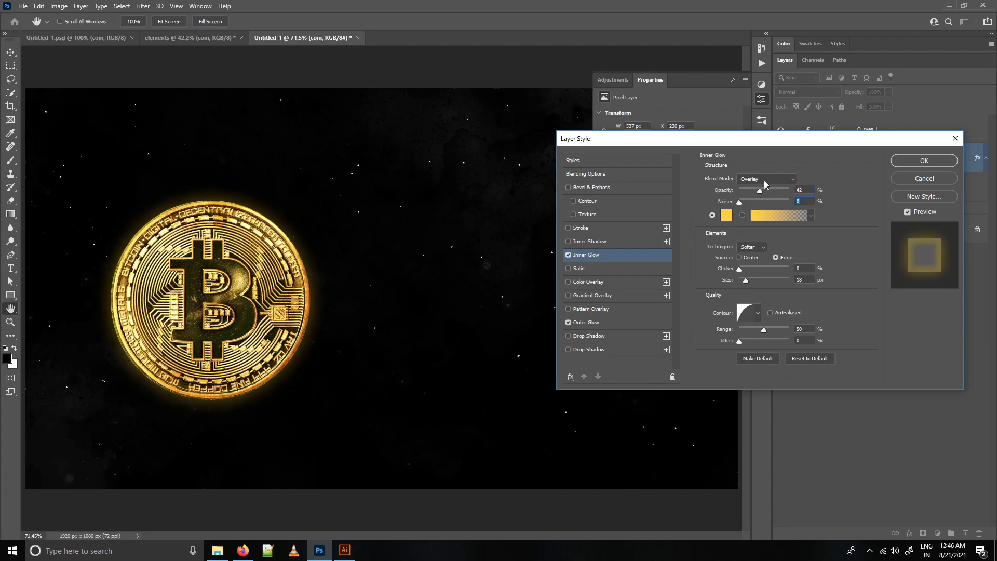
key("Return")
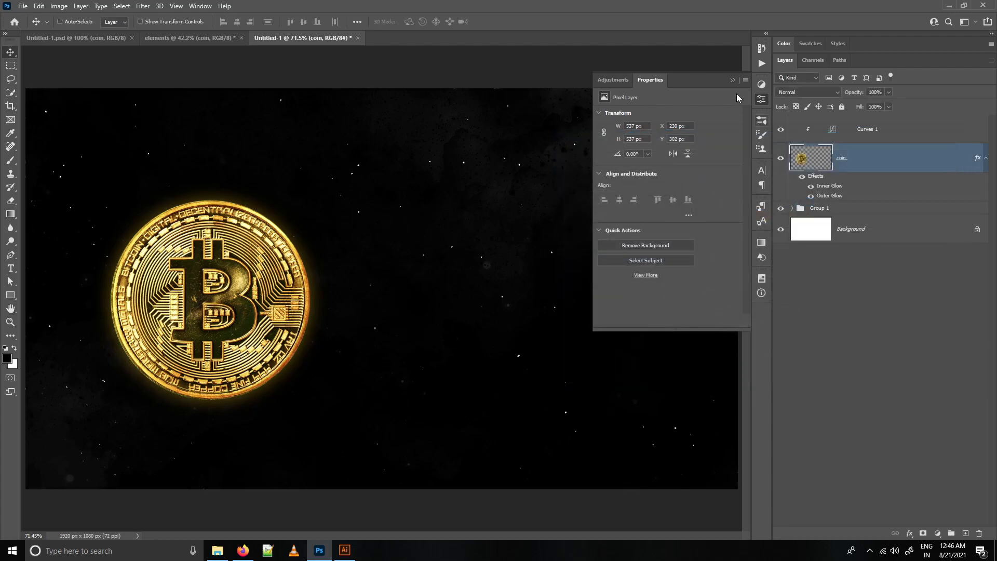
left_click(733, 81)
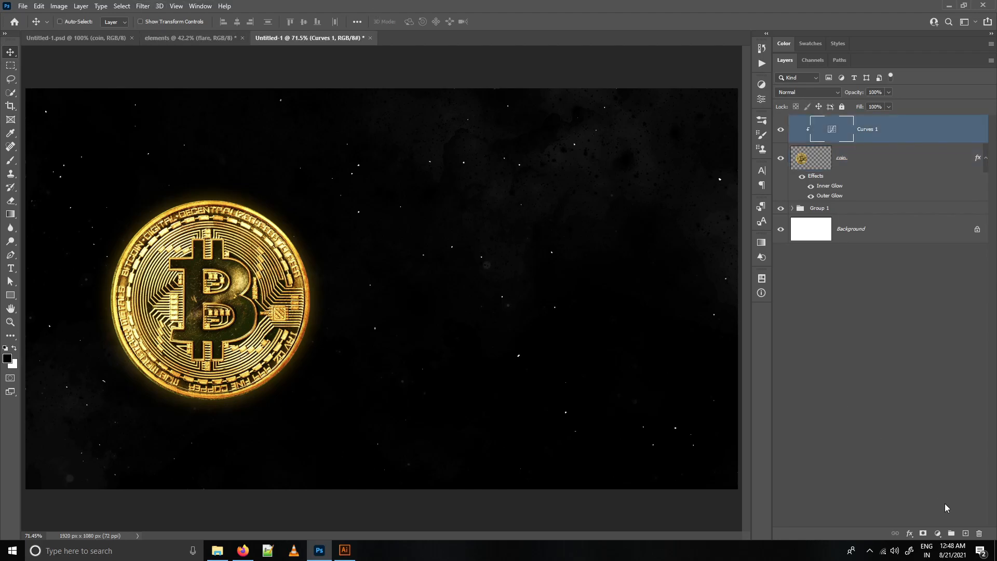
- Add a new empty layer and bring the flare layer from the elements document onto the coin's lower-left area
left_click(966, 533)
left_click(191, 38)
left_click_drag(828, 197, 432, 160)
left_click_drag(394, 200, 153, 405)
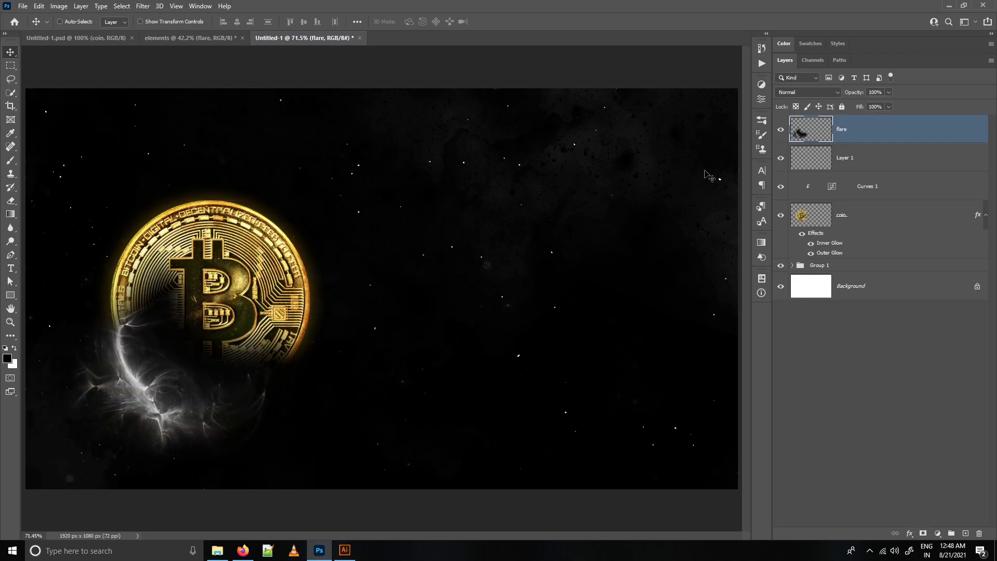
- Set the flare layer to Screen blending and align the flare with the coin's lower-left edge
left_click(830, 93)
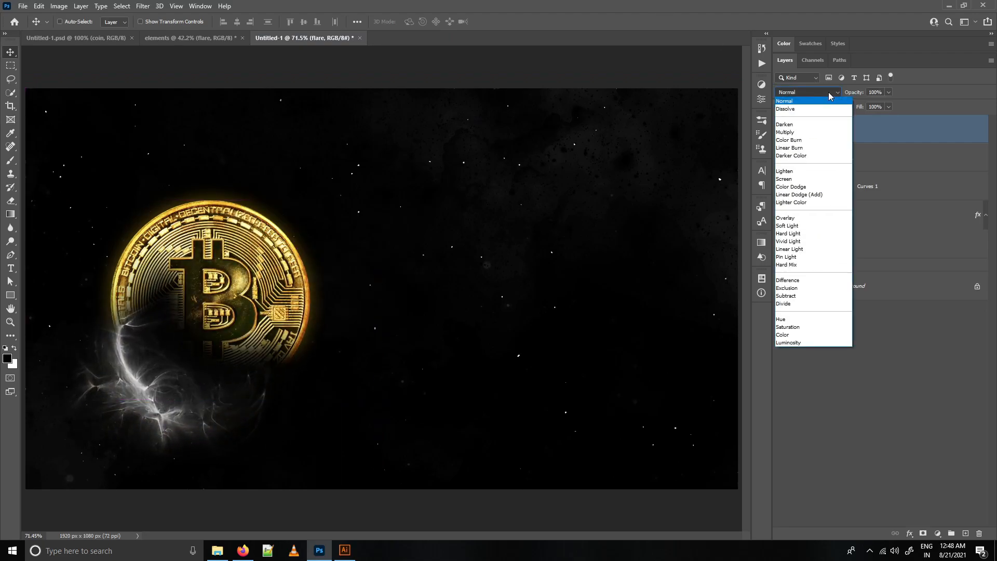
left_click(803, 179)
left_click_drag(168, 398, 144, 363)
scroll(115, 358, "up", 2)
left_click_drag(216, 333, 196, 372)
left_click_drag(390, 225, 364, 226)
- Colorize the flare with a clipped Hue/Saturation adjustment at hue 48 and saturation 64
left_click(938, 534)
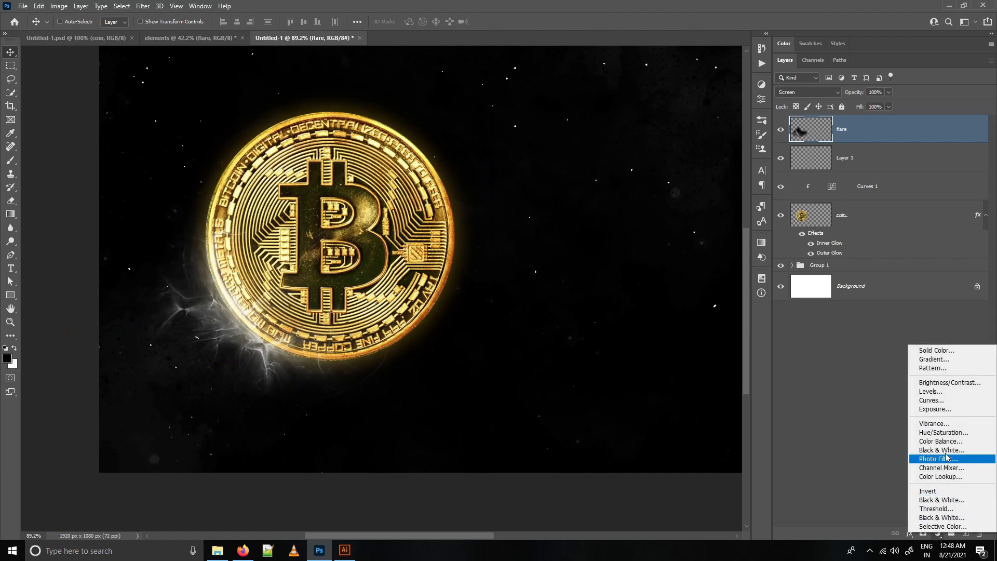
left_click(941, 433)
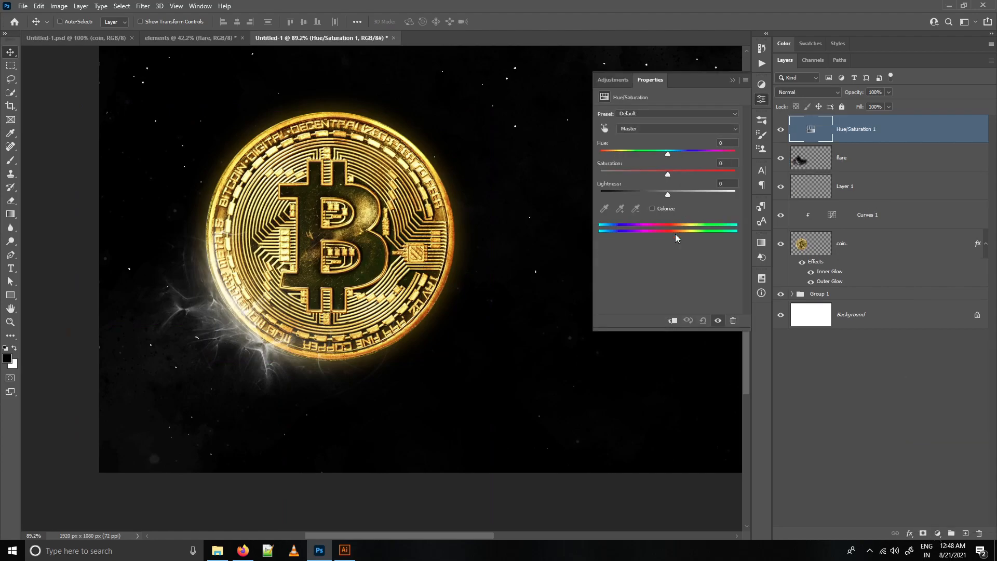
left_click(652, 208)
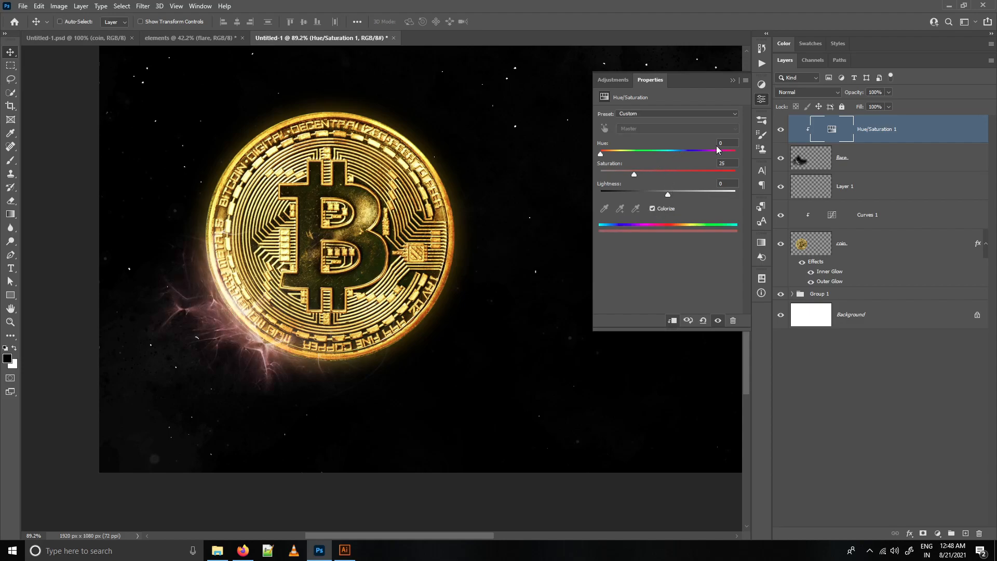
type("48")
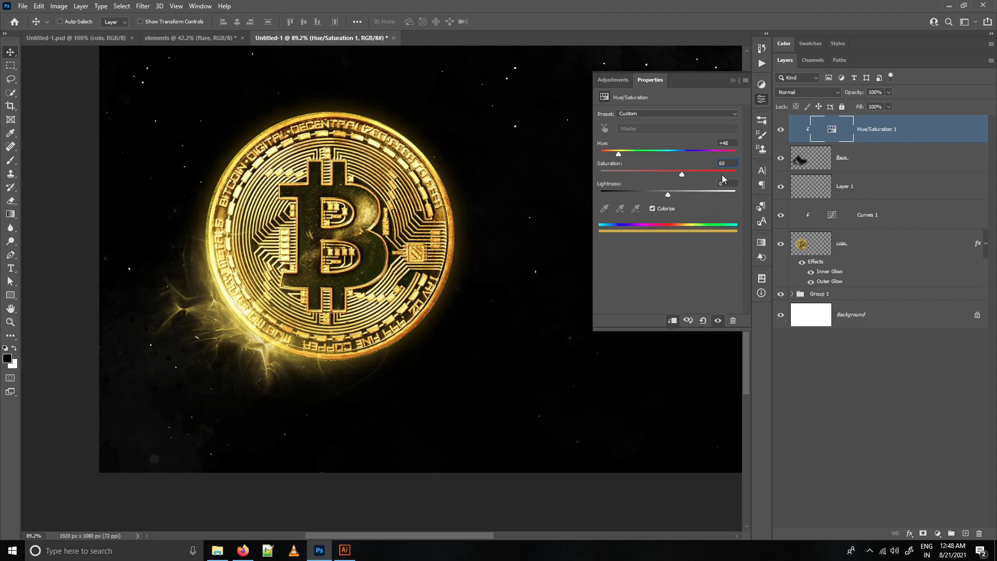
type("64")
left_click_drag(341, 225, 273, 314)
left_click_drag(298, 338, 294, 339)
mouse_move(216, 338)
left_mouse_down()
mouse_move(229, 345)
mouse_move(218, 354)
left_mouse_up()
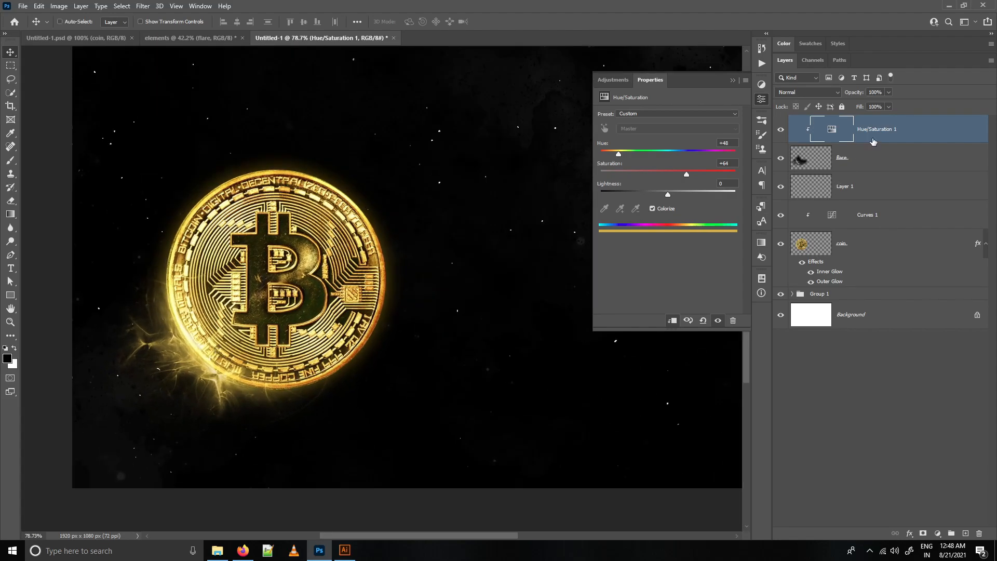
- Change the flare layer's blend mode to Linear Dodge (Add)
left_click(878, 153)
left_click(829, 94)
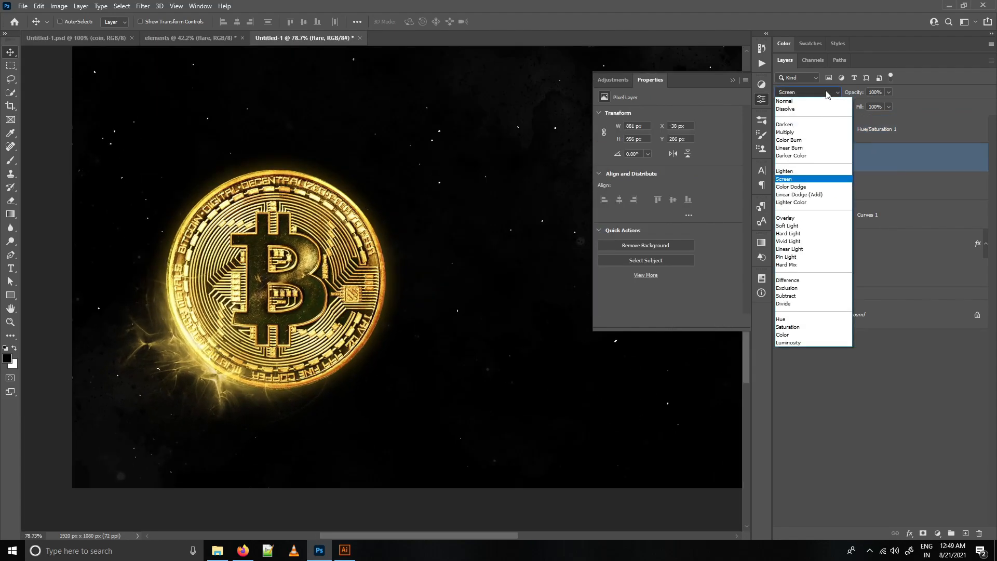
left_click(812, 195)
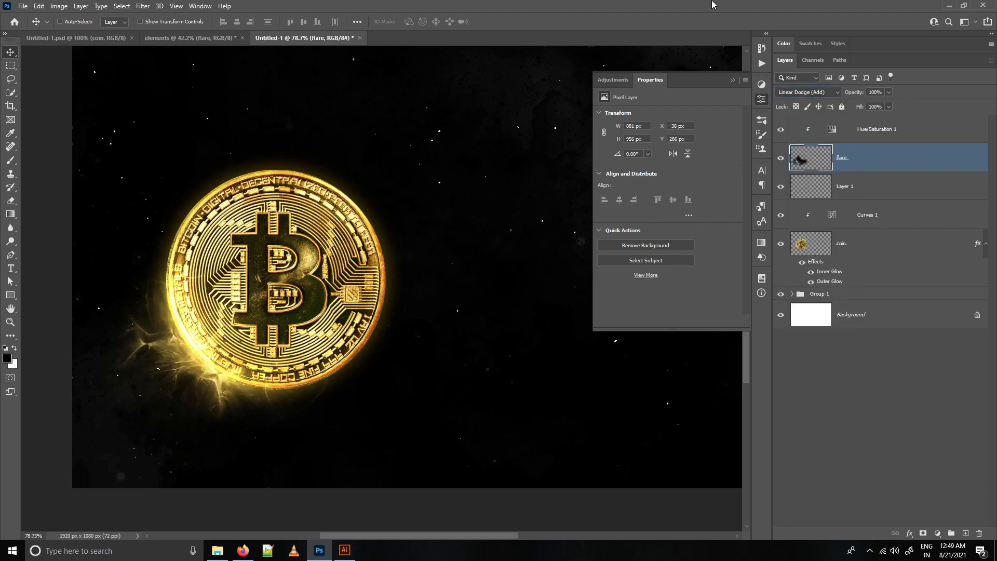
left_click(733, 80)
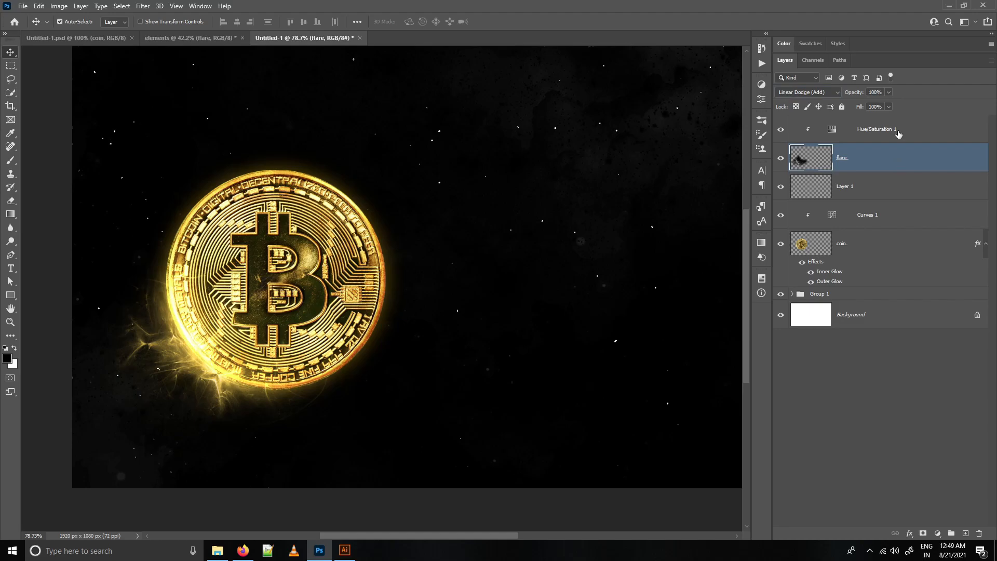
- Duplicate the flare with its Hue/Saturation adjustment and move the copy to the coin's upper-right area
left_click(898, 134, "shift")
key("ctrl+j")
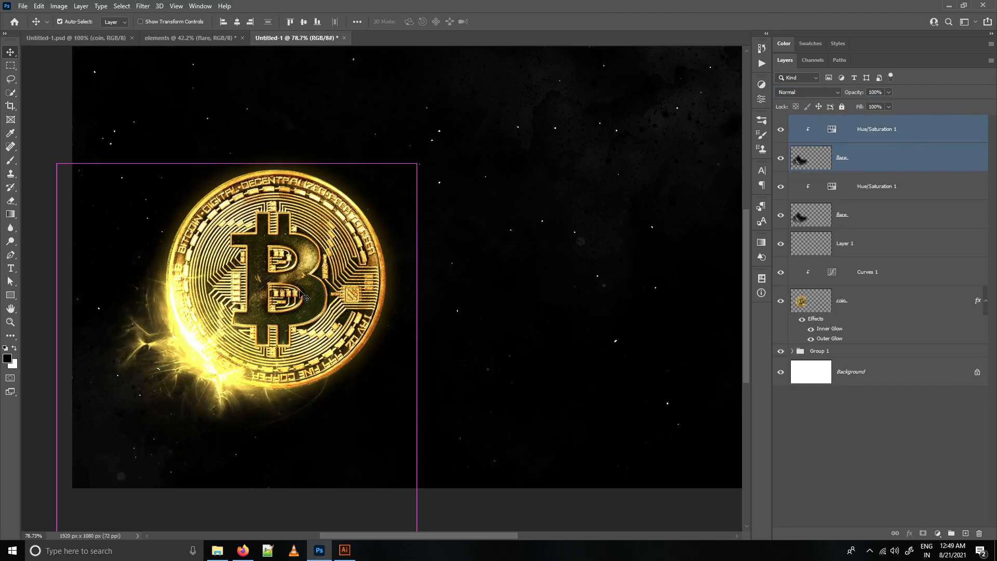
key("ctrl+t")
left_click_drag(195, 359, 334, 221)
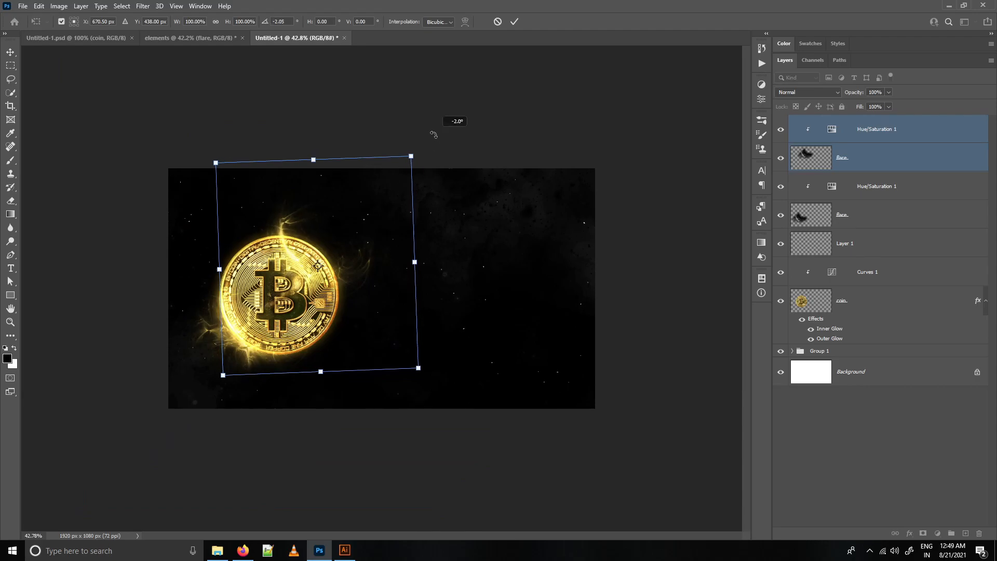
- Flip the copied flare vertically, rotate it about 70° and fit it along the coin's upper-right edge
right_click(345, 218)
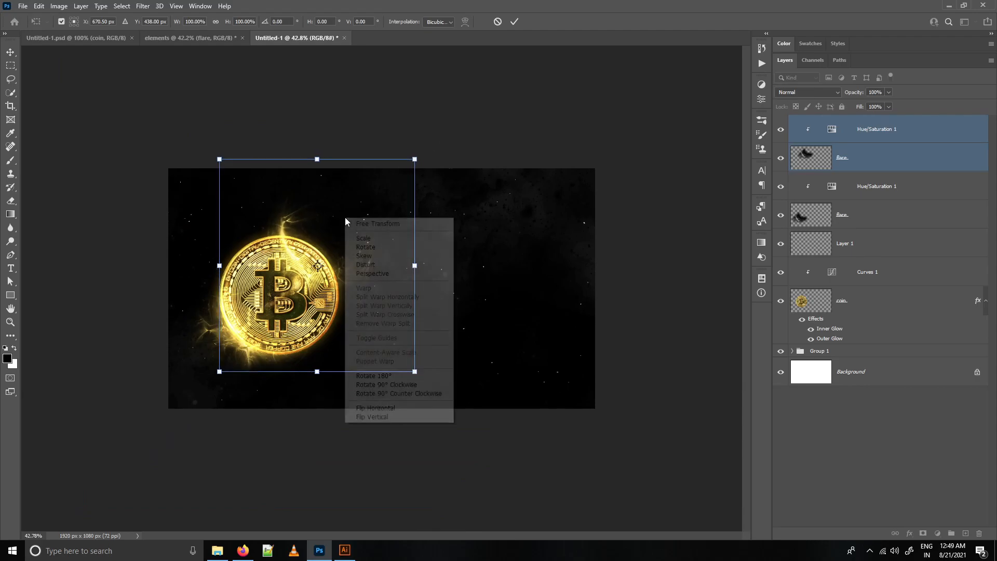
left_click(372, 416)
left_click_drag(418, 133, 431, 301)
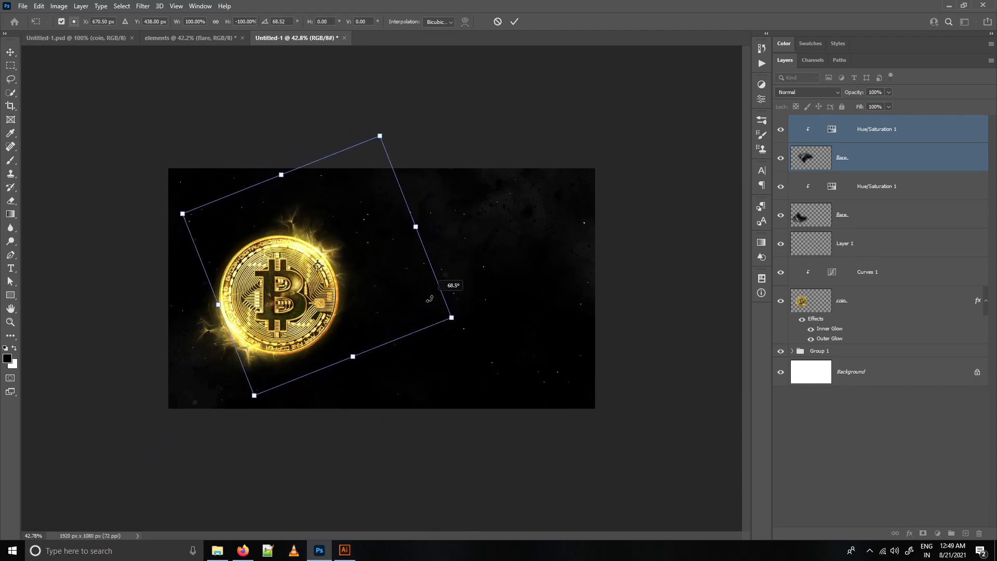
key("ctrl+plus")
left_click_drag(343, 269, 347, 251)
key("ctrl+minus")
left_click_drag(487, 292, 490, 299)
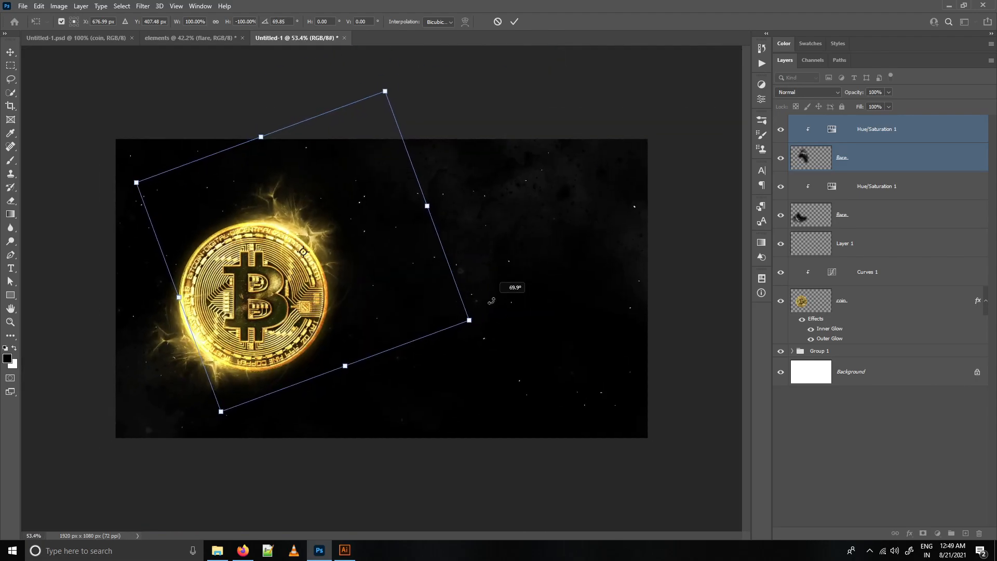
key("Return")
- Fine-tune the copied flare's position and rotation so it follows the coin's upper-right rim
scroll(312, 226, "up", 6)
left_click_drag(320, 240, 314, 232)
scroll(314, 232, "down", 4)
key("ctrl+t")
mouse_move(450, 53)
left_mouse_down()
mouse_move(452, 76)
mouse_move(451, 68)
left_mouse_up()
key("Return")
scroll(285, 213, "up", 6)
left_click_drag(288, 235, 284, 234)
scroll(284, 234, "down", 5)
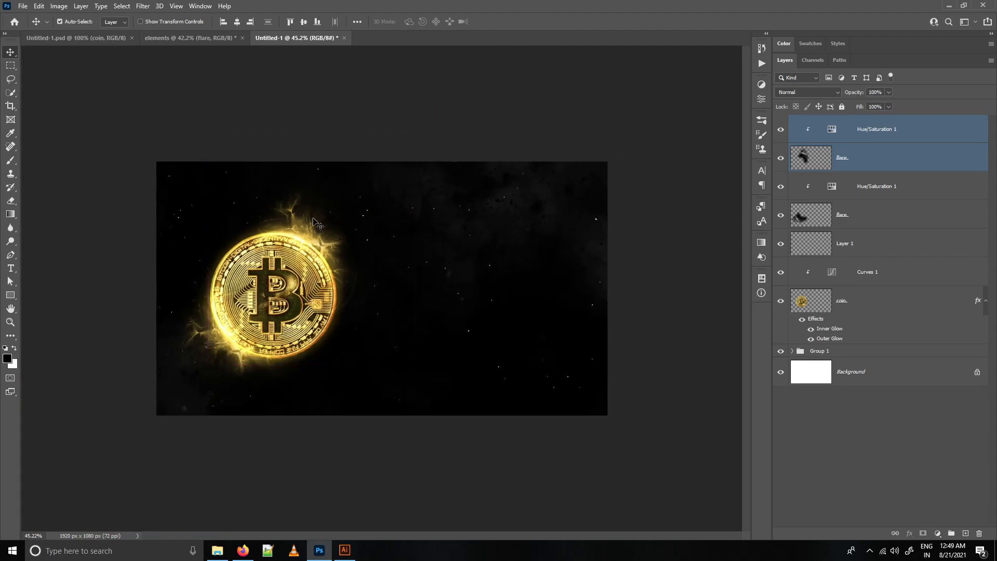
- Group both flares, their Hue/Saturation adjustments and Layer 1, and name the group glow
left_click(871, 256)
left_click(878, 130, "shift")
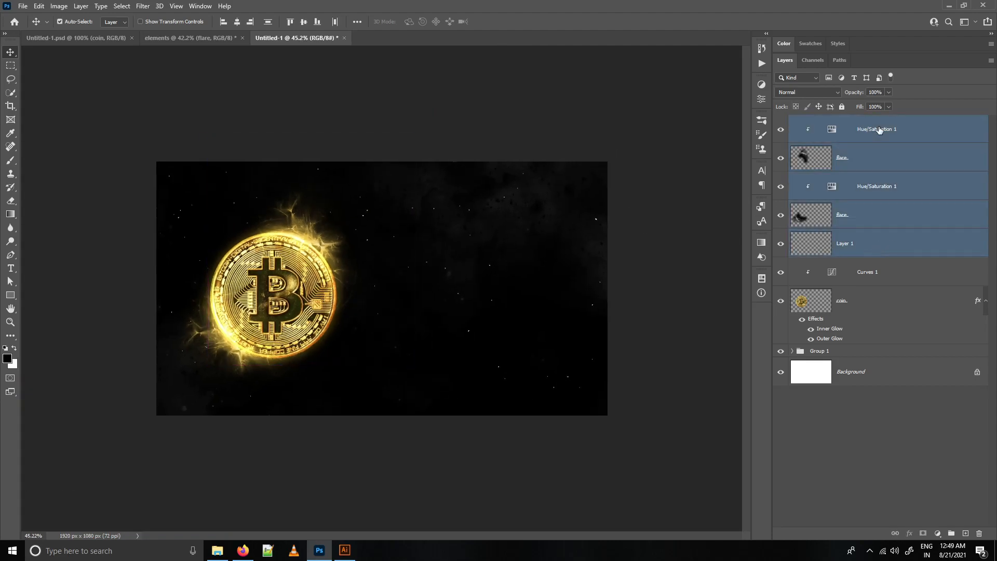
key("ctrl+g")
double_click(820, 121)
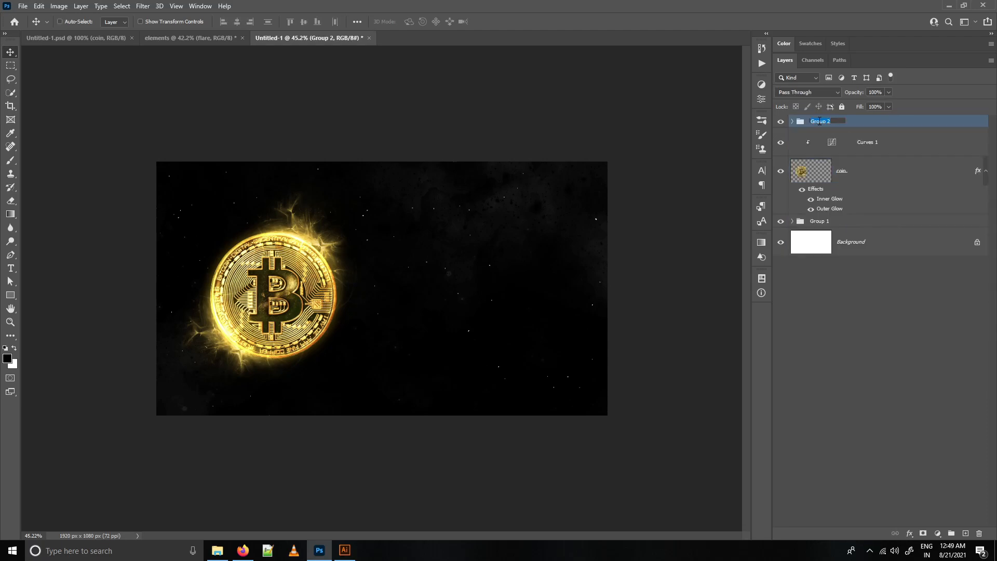
type("clow")
key("Return")
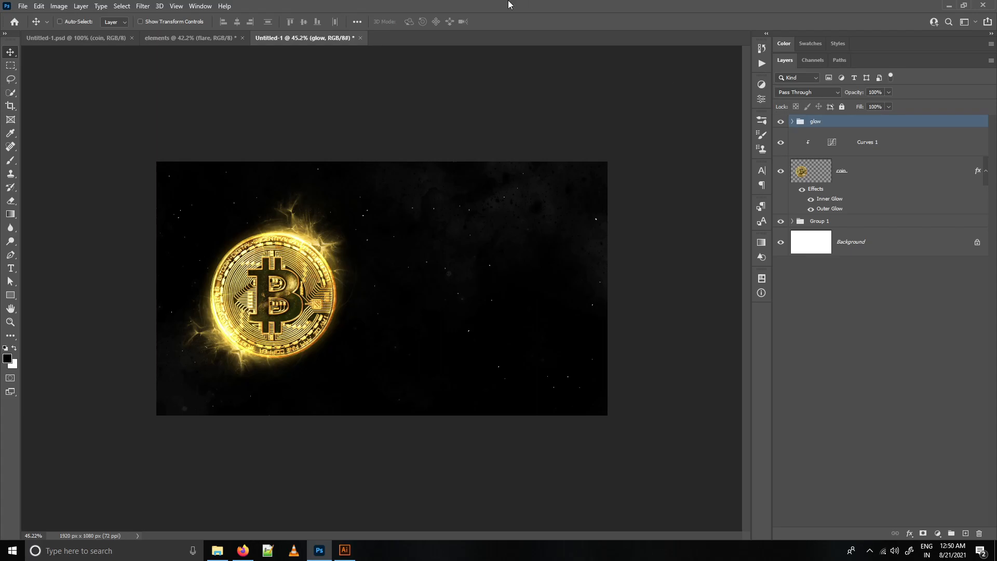
- Bring the optical flare layer from the elements document into the Bitcoin composition and set it to Screen blending
left_click(198, 40)
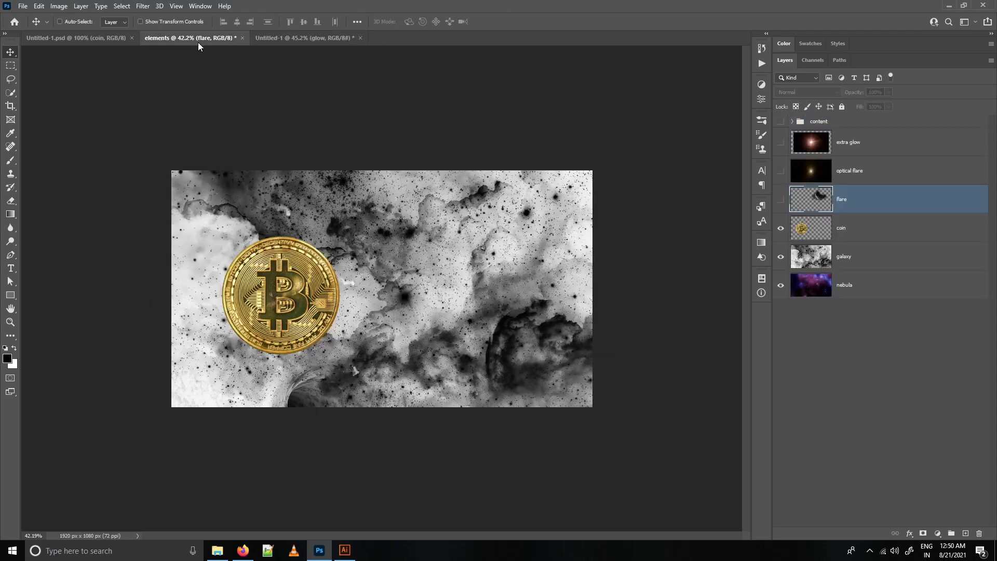
left_click(849, 176)
left_click_drag(853, 175, 330, 251)
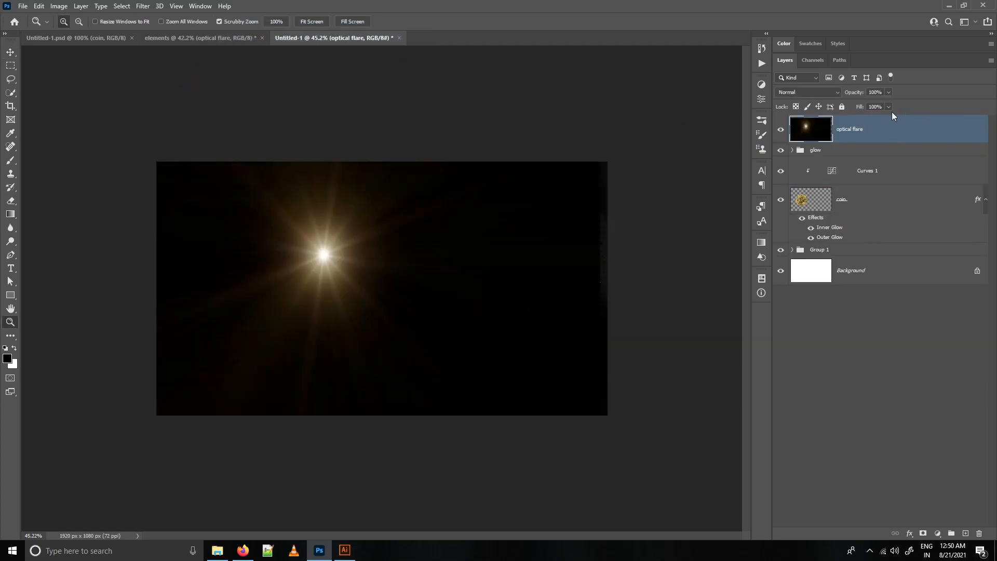
left_click(816, 93)
left_click(813, 178)
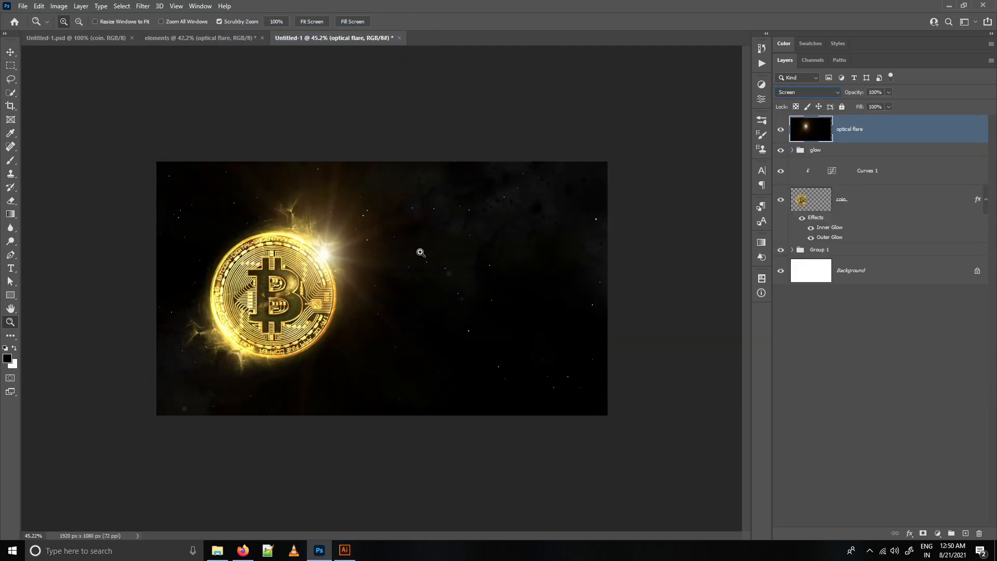
- Place the optical flare's bright centre on the coin's upper-right rim and reduce the layer's opacity to 80%
mouse_move(308, 247)
left_mouse_down()
mouse_move(352, 272)
mouse_move(313, 243)
left_mouse_up()
key("v")
scroll(312, 231, "down", 3)
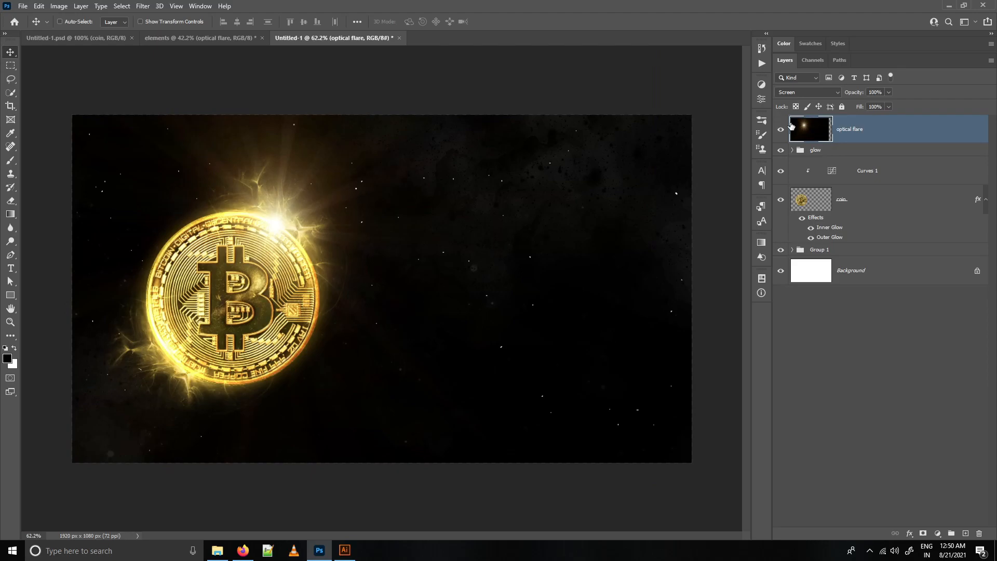
key("8")
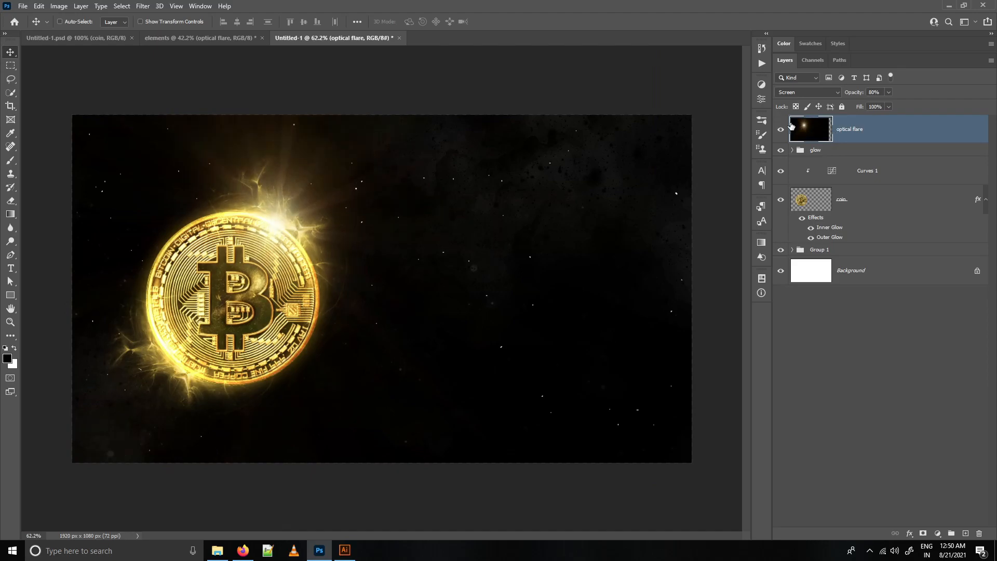
- Add a layer mask to the optical flare and paint black with a large soft brush over the light around its centre
left_click(923, 535)
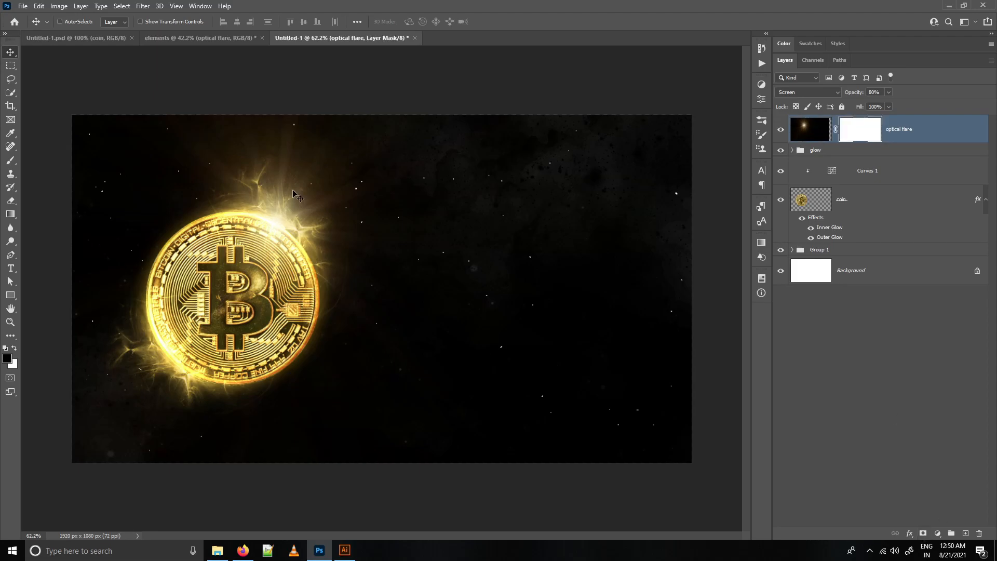
key("b")
scroll(205, 145, "down", 1)
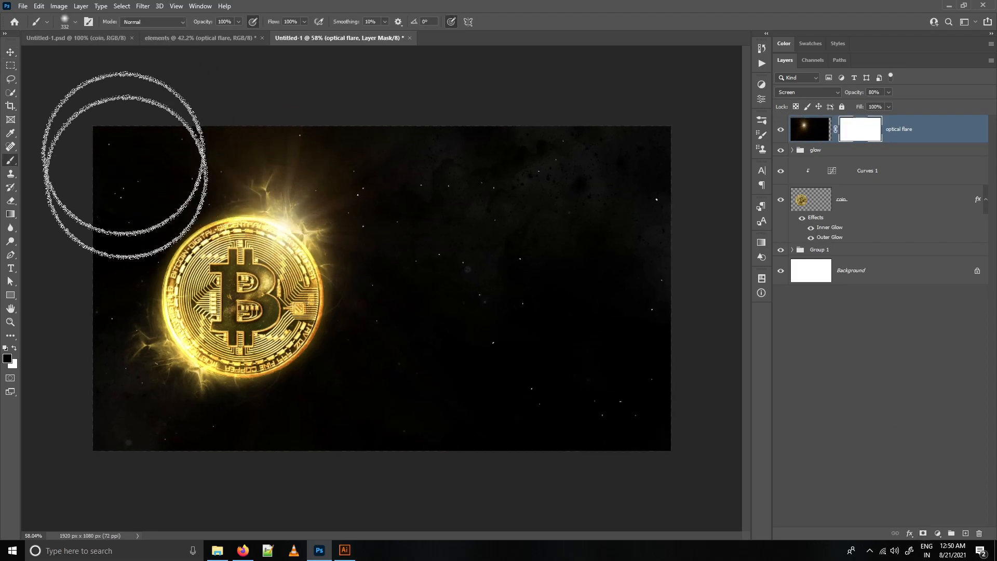
left_click_drag(220, 276, 263, 291)
mouse_move(264, 294)
left_mouse_down()
mouse_move(235, 301)
mouse_move(312, 302)
left_mouse_up()
left_click_drag(327, 338, 260, 338)
left_click_drag(388, 254, 436, 253)
left_click_drag(423, 325, 226, 150)
left_click_drag(343, 185, 373, 195)
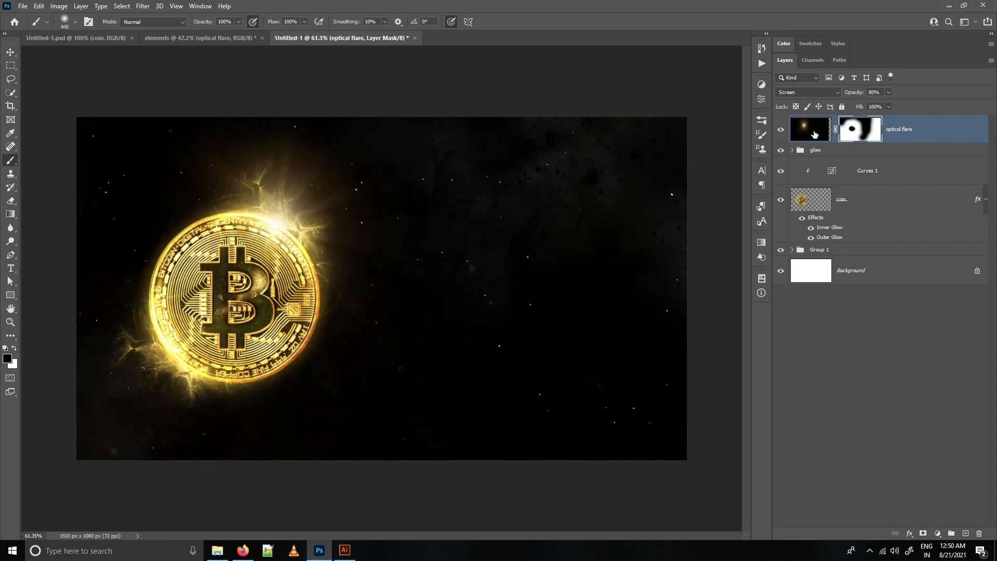
- Apply Levels to the optical flare layer with input values 9, 0.77 and 254 to darken its shadows
left_click(805, 129)
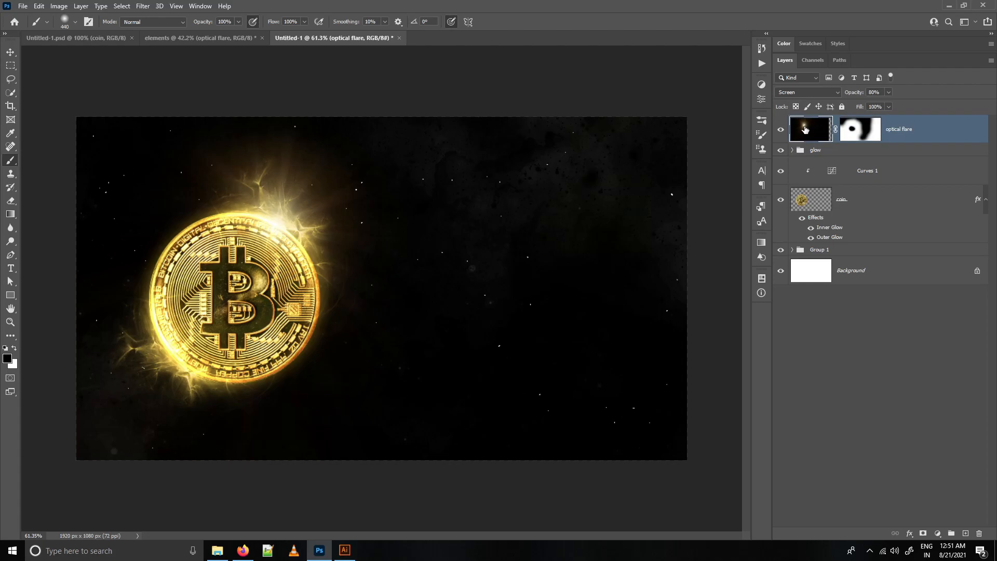
key("ctrl+l")
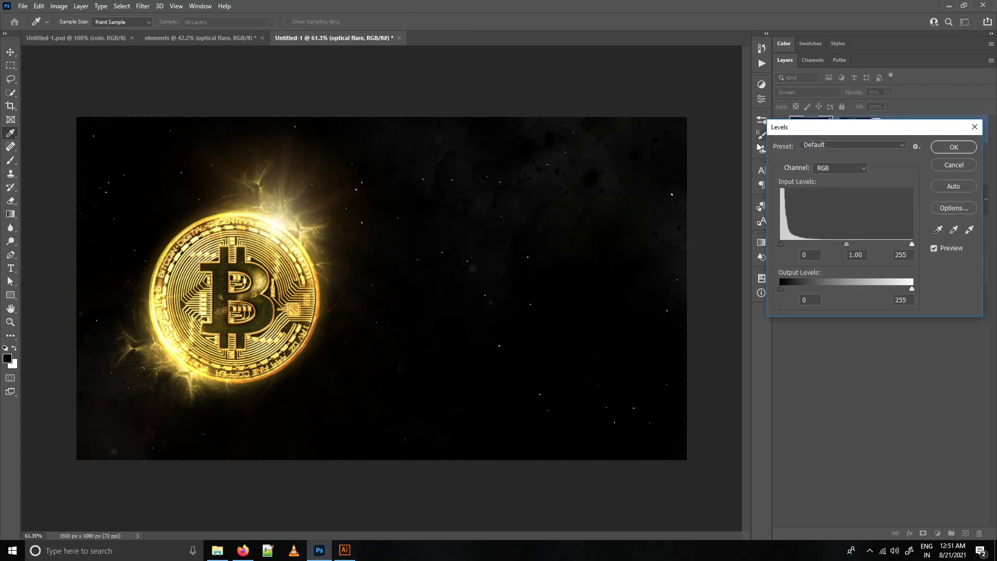
left_click(781, 244)
left_click_drag(849, 243, 912, 243)
left_click(954, 147)
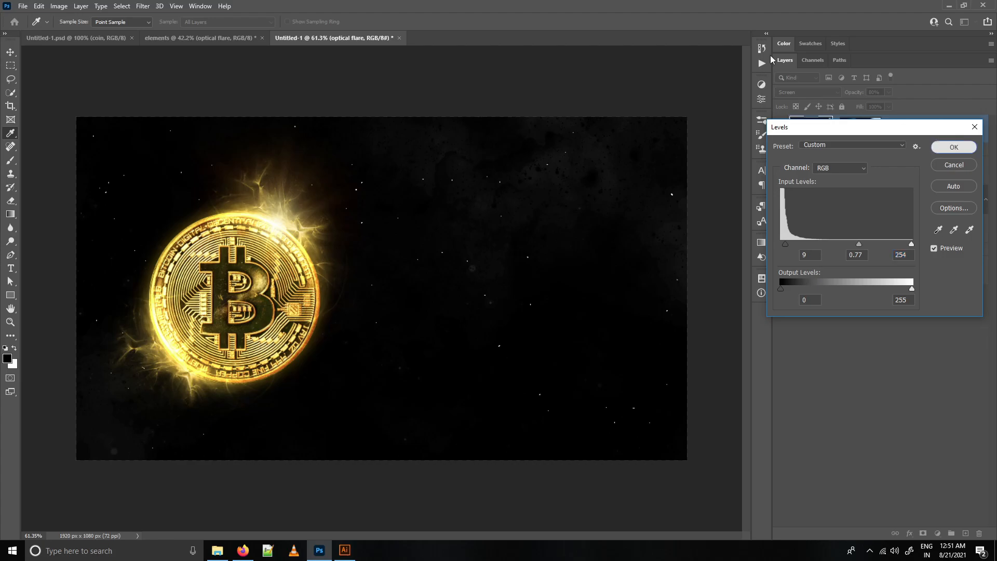
- Move the optical flare layer into the glow group as its topmost layer and collapse the group
left_click_drag(302, 249, 264, 252)
key("v")
left_click(793, 151)
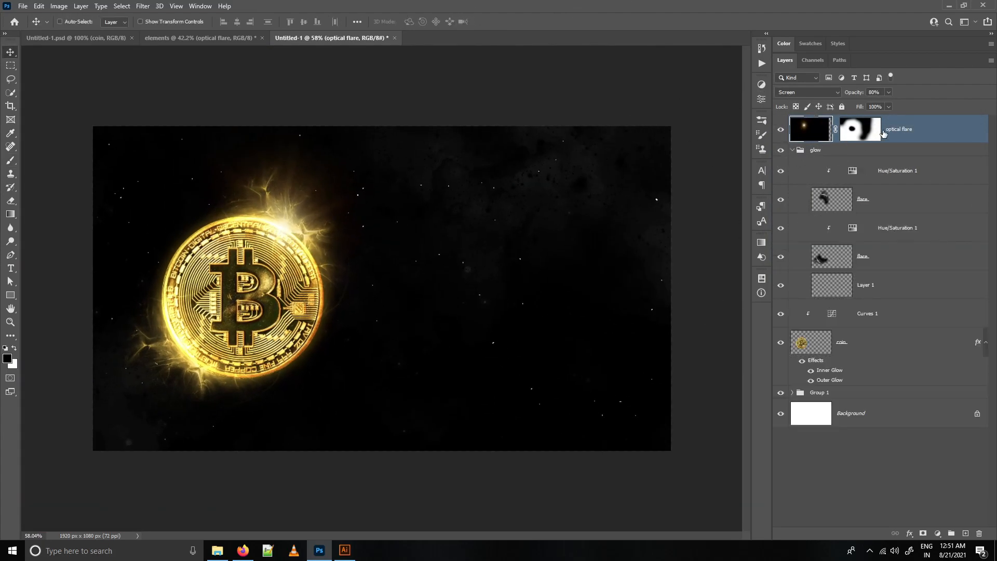
left_click_drag(912, 130, 912, 157)
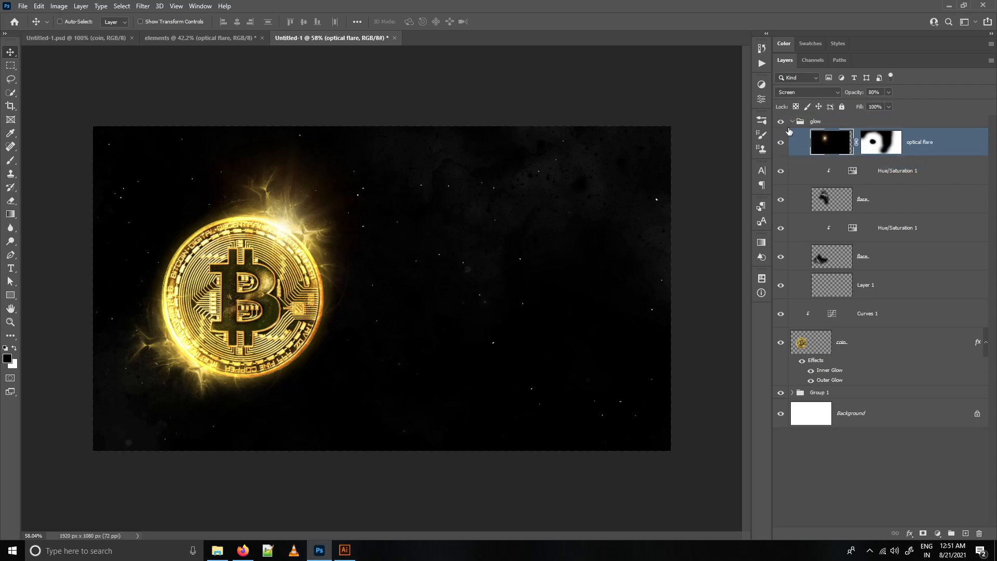
left_click(793, 122)
- Duplicate the coin layer, bring the copy above all other layers and hide its Inner Glow and Outer Glow effects
left_click(890, 180)
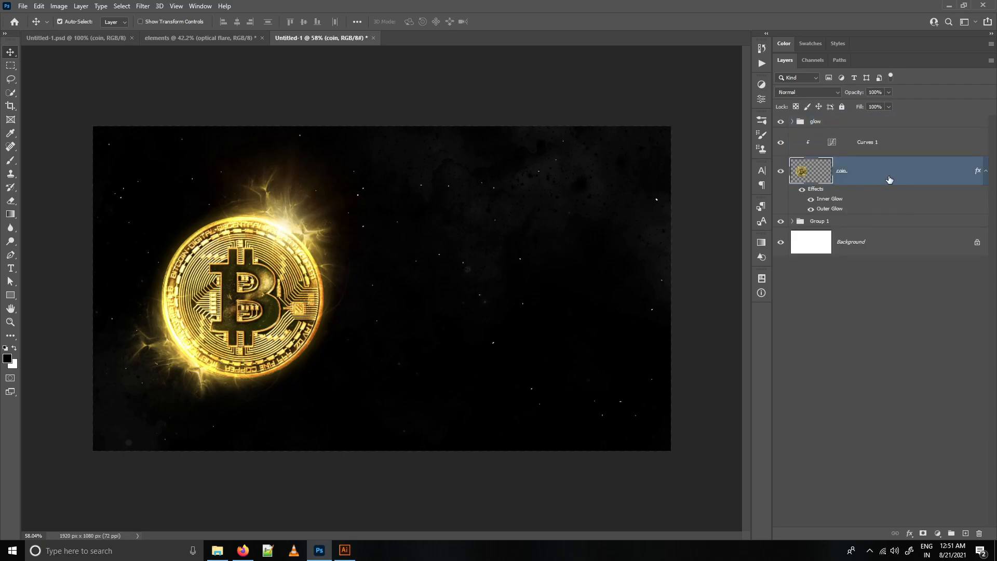
left_click_drag(890, 180, 864, 232)
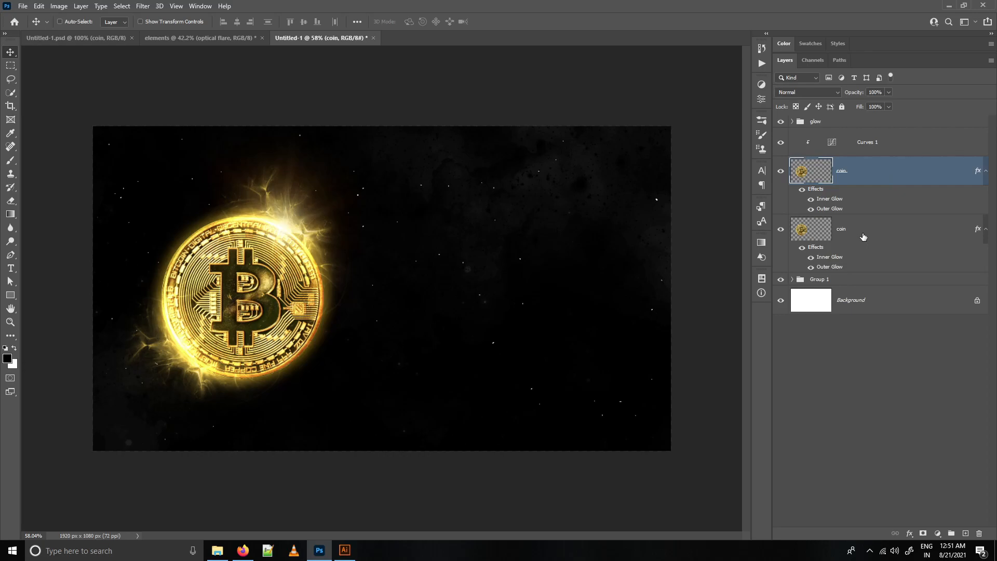
left_click(864, 237)
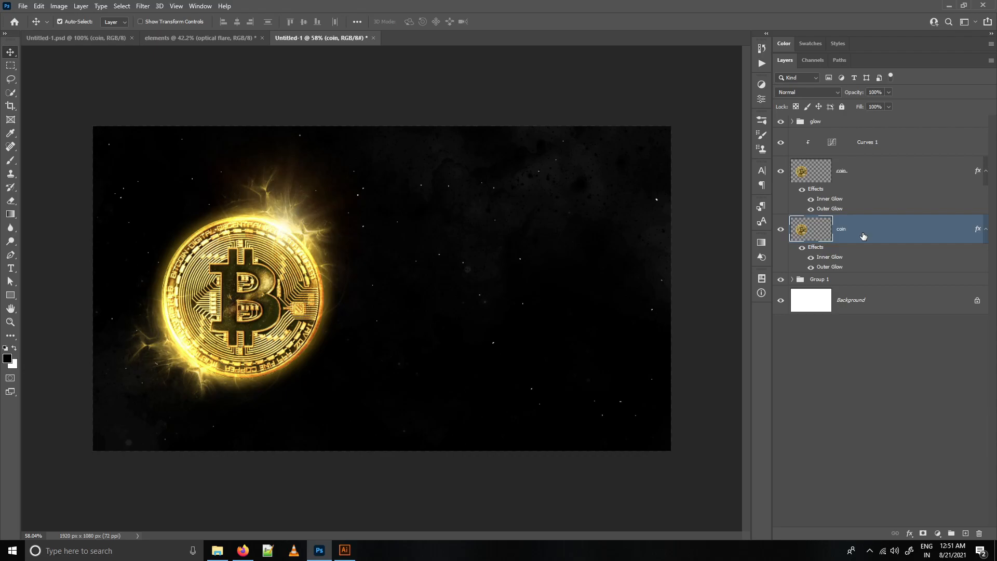
key("ctrl+shift+bracketright")
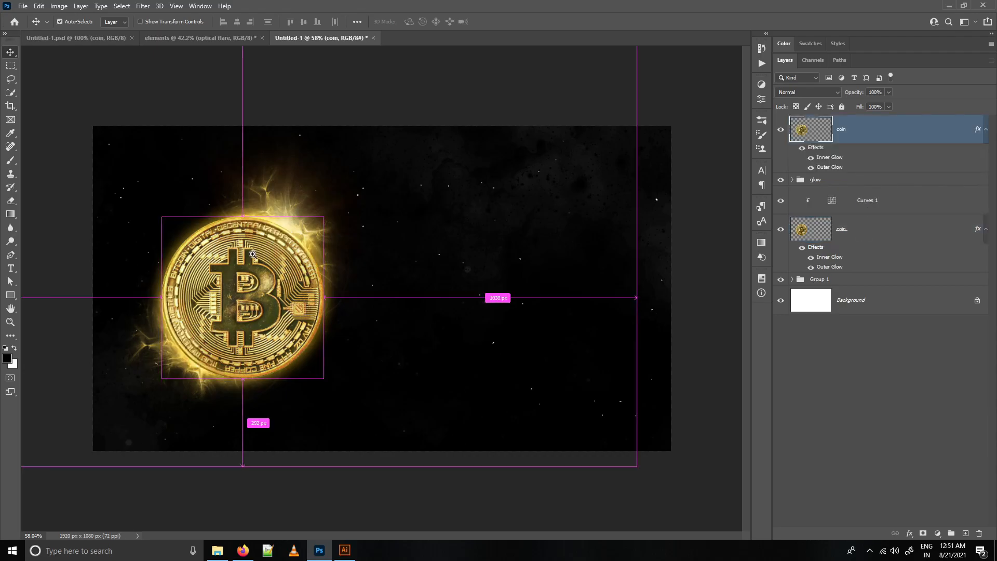
left_click_drag(256, 256, 286, 275)
key("ctrl+0")
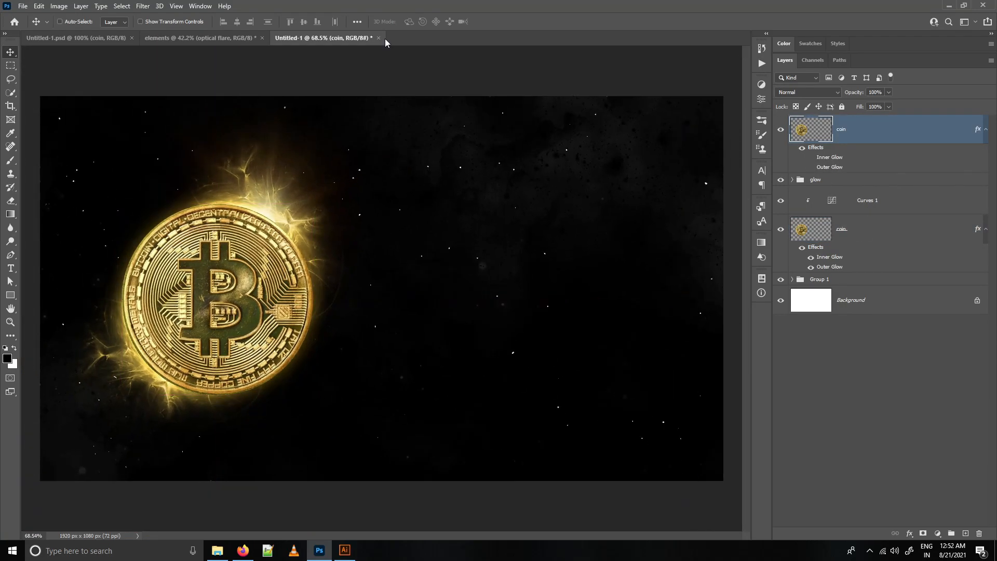
- Apply a Motion Blur to the top coin copy with a 45° angle and a distance of 180 pixels
left_click(143, 5)
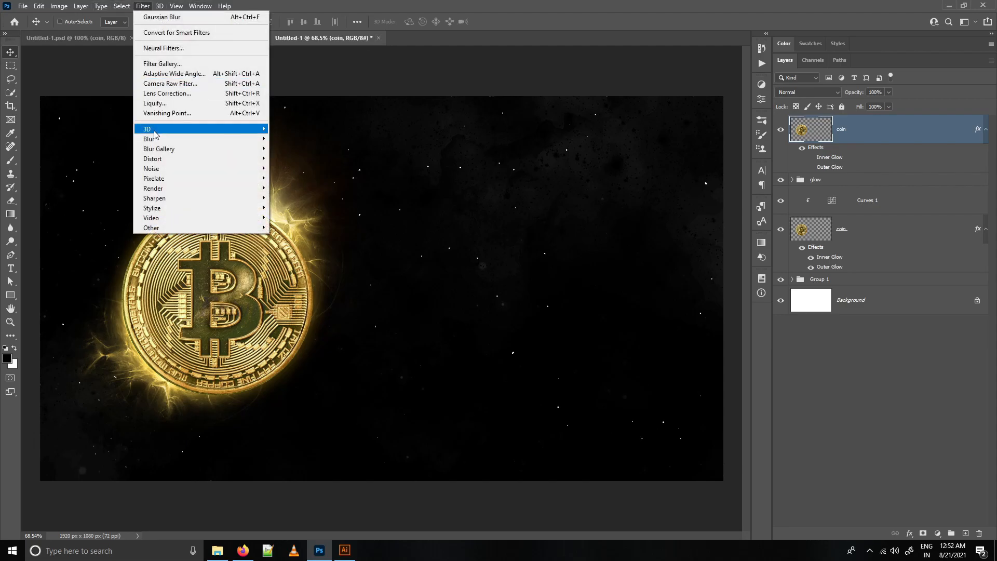
mouse_move(154, 139)
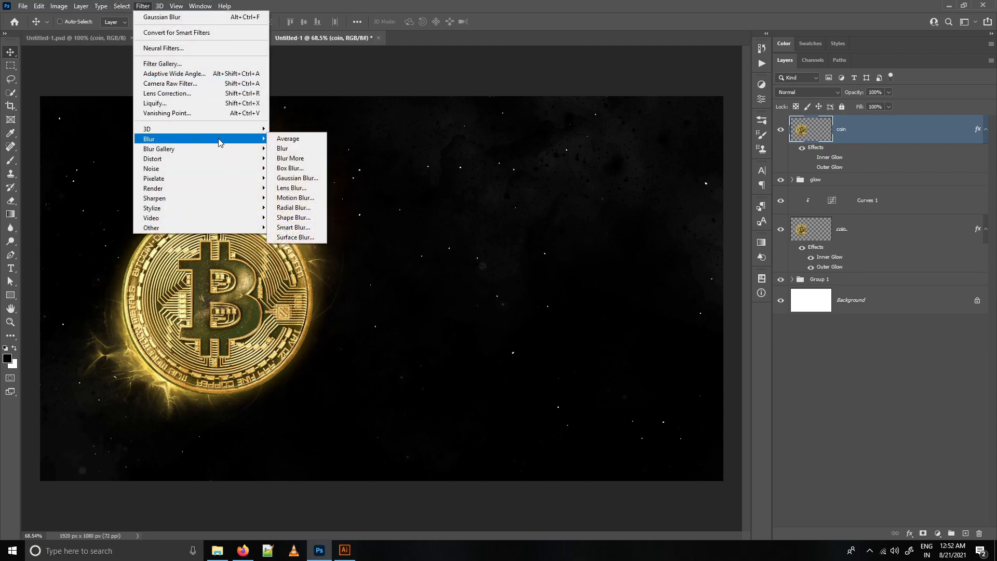
left_click(295, 197)
left_click_drag(690, 308, 665, 310)
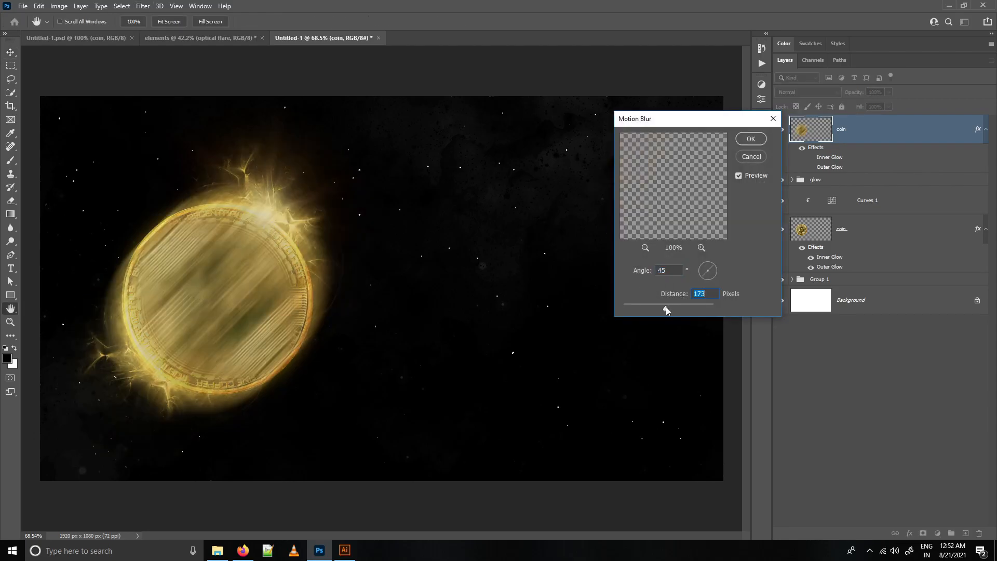
type("180")
key("Return")
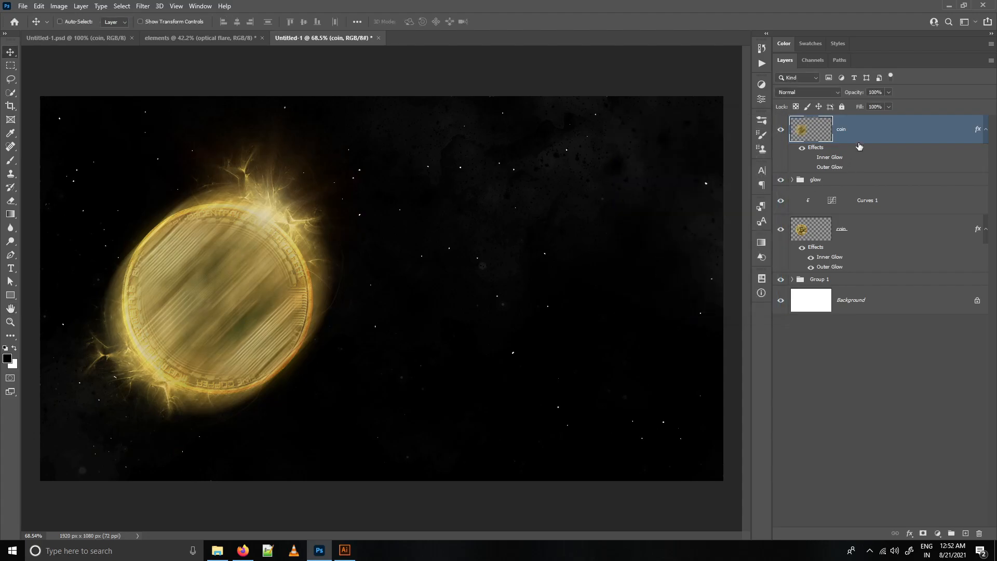
- Duplicate the blurred coin layer and apply a stronger Motion Blur to the duplicate at 45° with a distance of 600 pixels
key("ctrl+j")
key("ctrl+f")
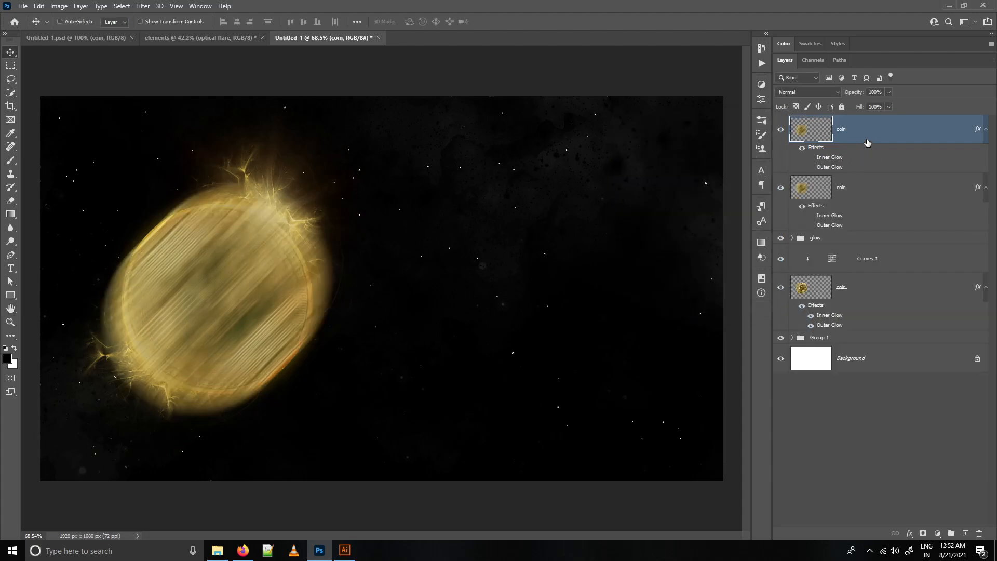
left_click(142, 6)
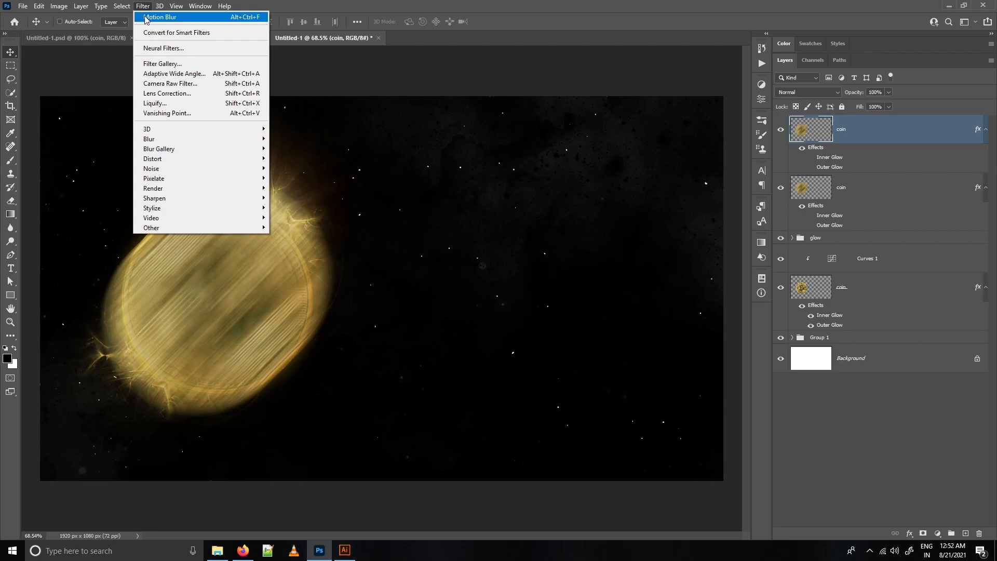
left_click(145, 18)
left_click(675, 294)
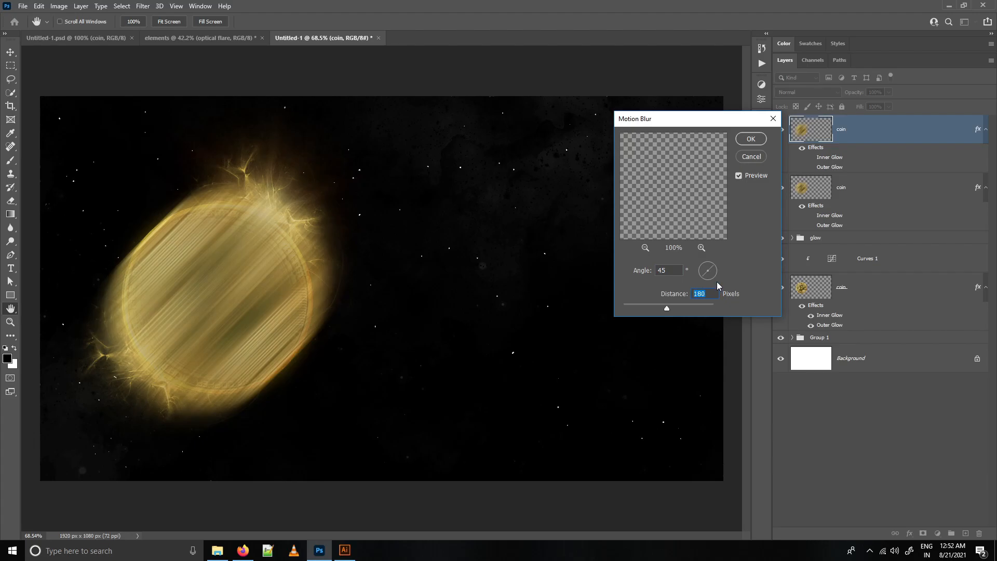
type("470")
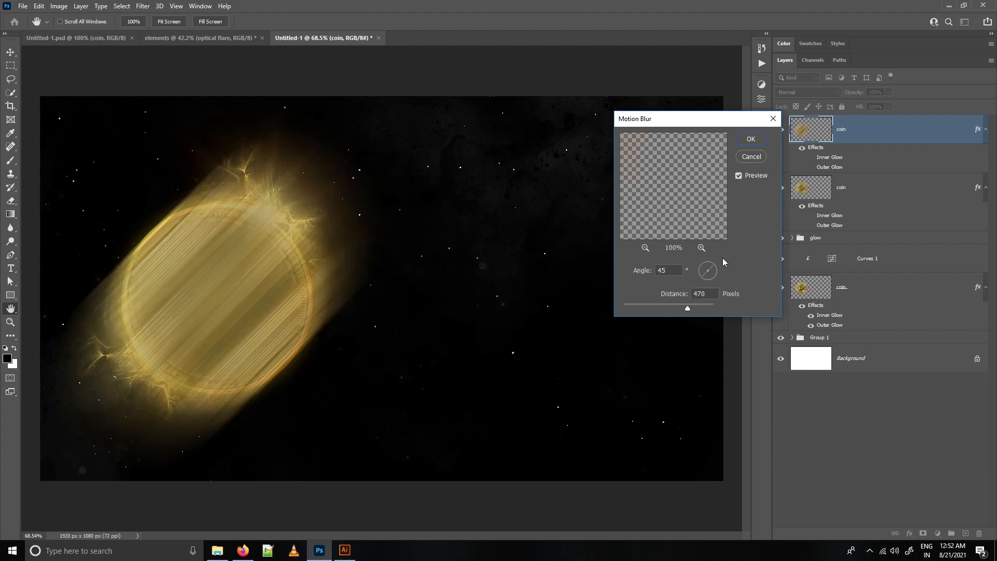
double_click(708, 291)
type("600")
key("Return")
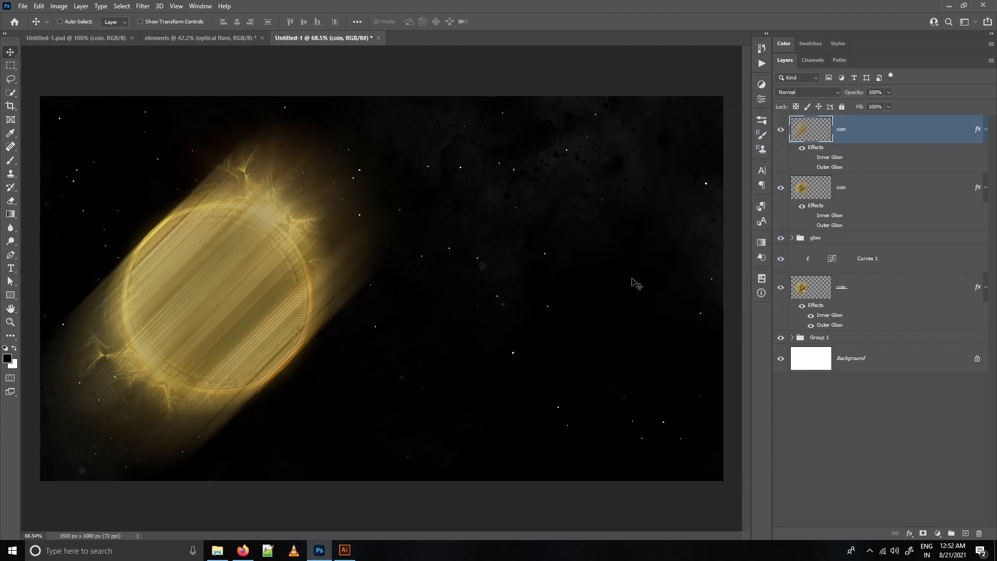
- Group the two blurred coin layers, set the group to Soft Light blending and lower its opacity to 64%
left_click(854, 196, "ctrl")
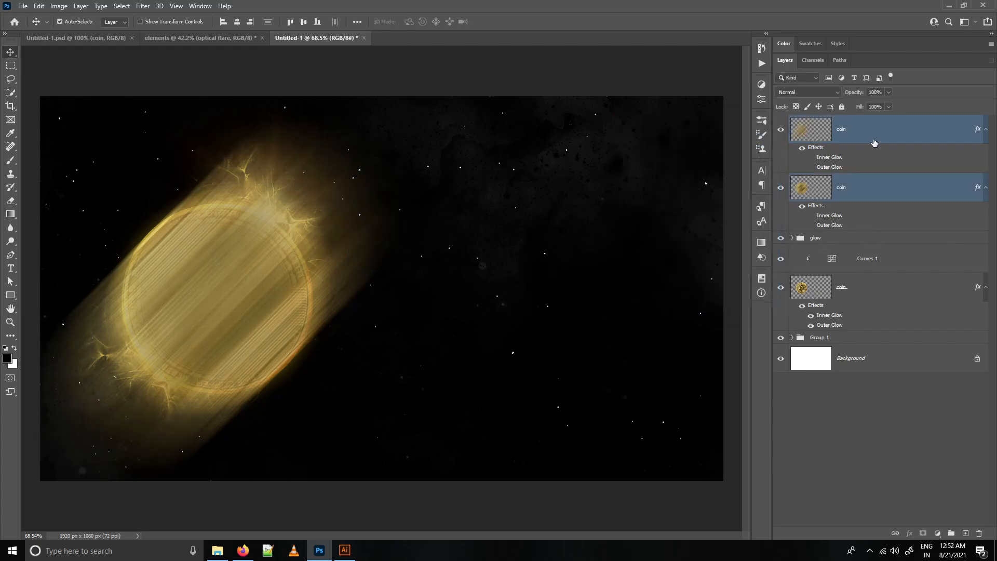
key("ctrl+g")
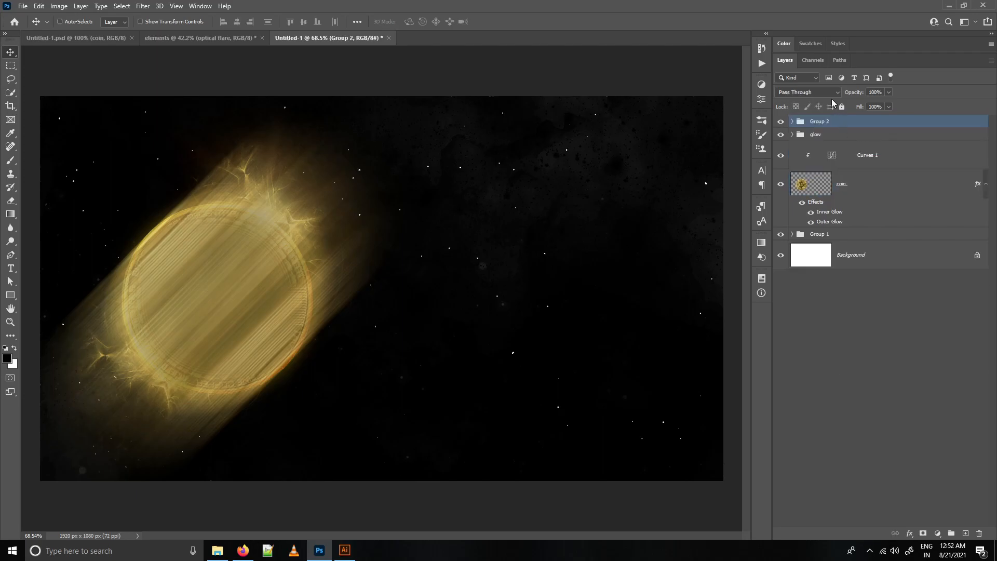
left_click(833, 94)
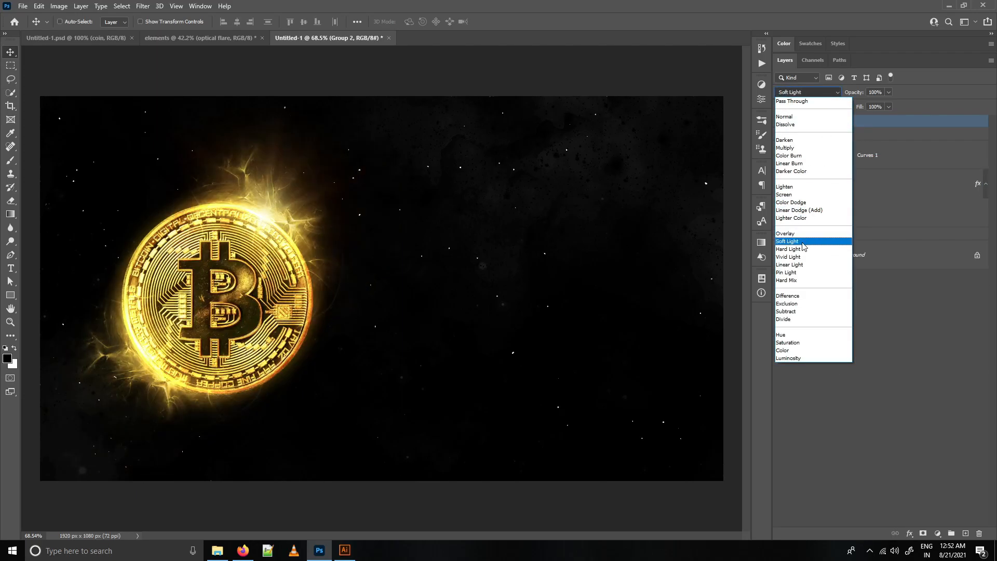
left_click(803, 244)
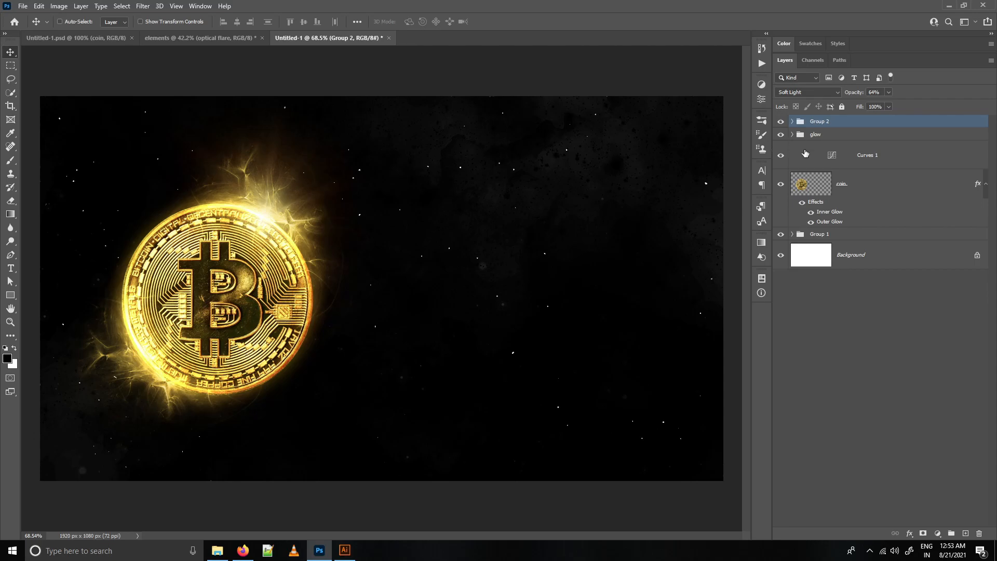
- Bring the extra glow layer from the elements document into the Bitcoin composition and place it behind the coin, directly below the coin layer
key("ctrl+shift+Tab")
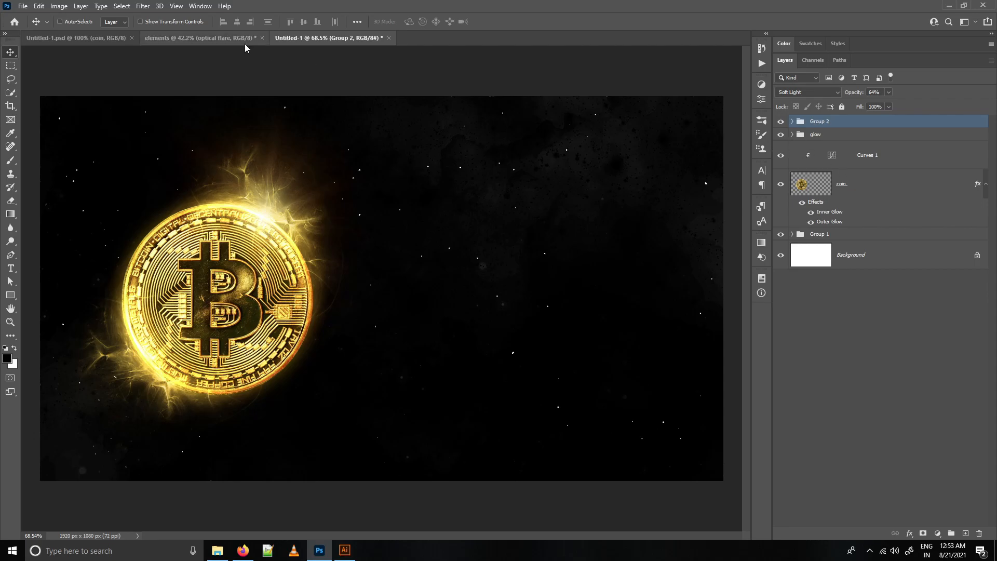
left_click_drag(866, 138, 435, 156)
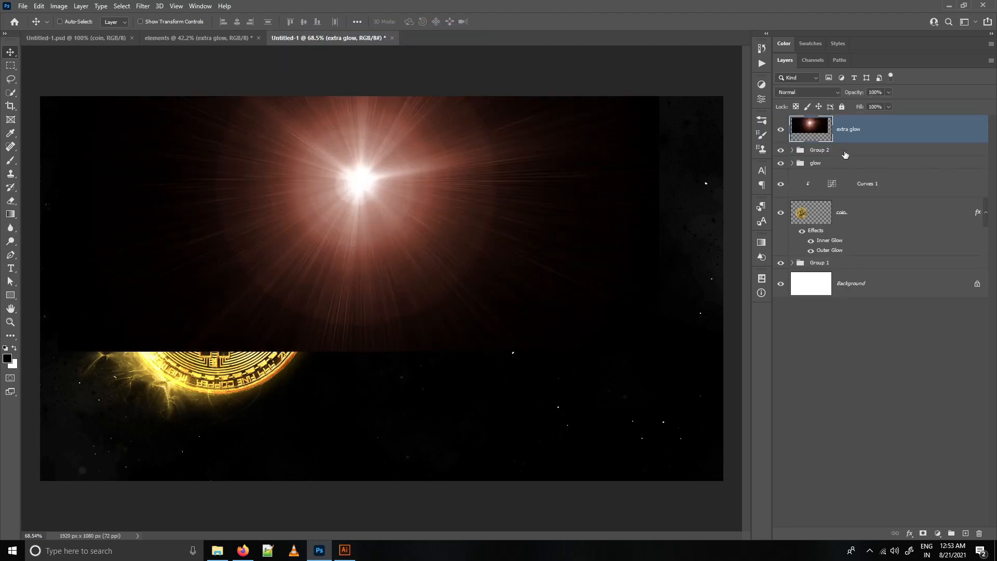
left_click_drag(861, 127, 864, 247)
left_click_drag(400, 179, 258, 289)
- Add a layer mask to extra glow and paint black with a large soft brush around its outer edges to blend them away
scroll(381, 291, "down", 2)
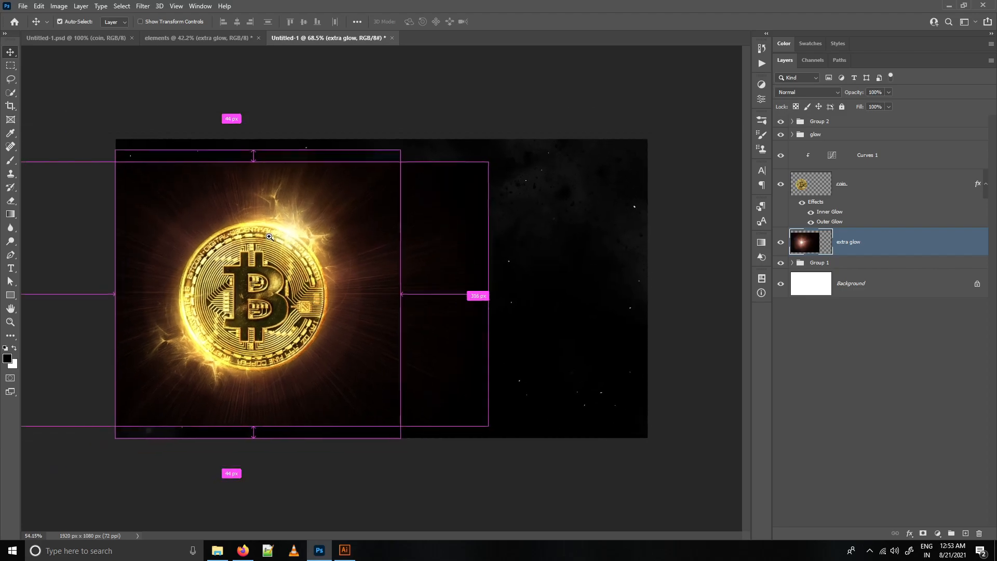
left_click(923, 533)
scroll(297, 205, "up", 1)
left_click_drag(325, 208, 314, 208)
key("b")
right_click(389, 171, "alt")
right_click(435, 160, "alt")
mouse_move(432, 150)
left_mouse_down()
mouse_move(494, 396)
mouse_move(338, 499)
mouse_move(91, 504)
left_mouse_up()
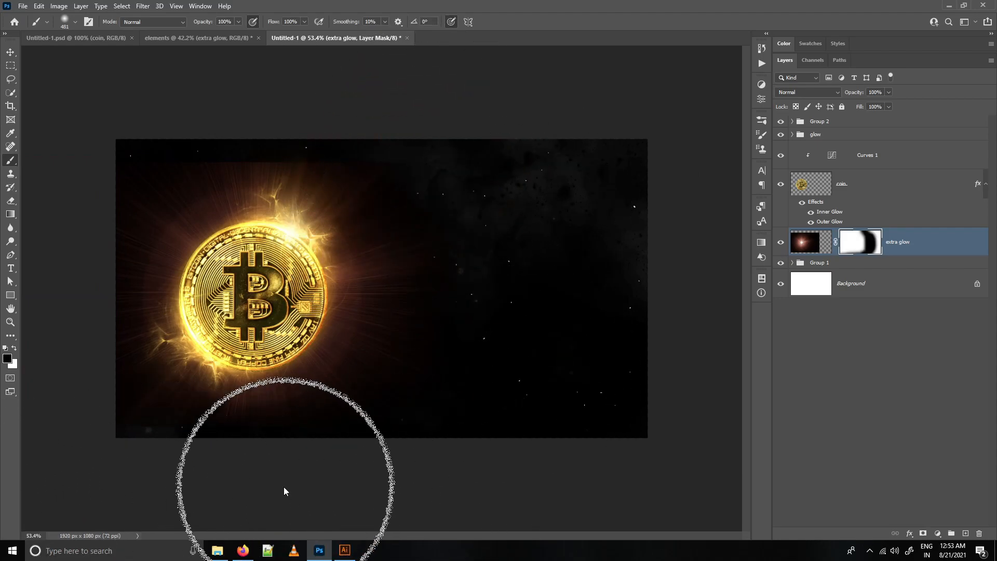
key("ctrl+minus")
key("ctrl+minus")
mouse_move(219, 223)
left_mouse_down()
mouse_move(189, 200)
mouse_move(352, 174)
mouse_move(438, 196)
mouse_move(233, 161)
mouse_move(333, 176)
mouse_move(420, 235)
mouse_move(374, 423)
mouse_move(247, 397)
mouse_move(412, 396)
mouse_move(174, 155)
left_mouse_up()
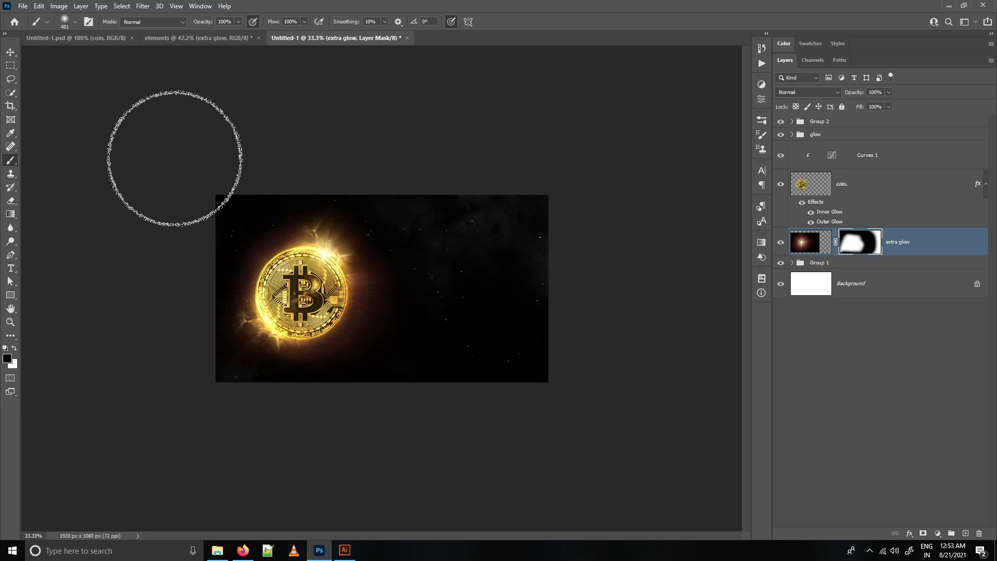
left_click_drag(305, 167, 421, 222)
mouse_move(341, 235)
left_mouse_down()
mouse_move(372, 263)
mouse_move(395, 254)
left_mouse_up()
mouse_move(499, 321)
left_mouse_down()
mouse_move(414, 321)
mouse_move(424, 320)
left_mouse_up()
mouse_move(424, 241)
left_mouse_down()
mouse_move(372, 449)
mouse_move(411, 405)
left_mouse_up()
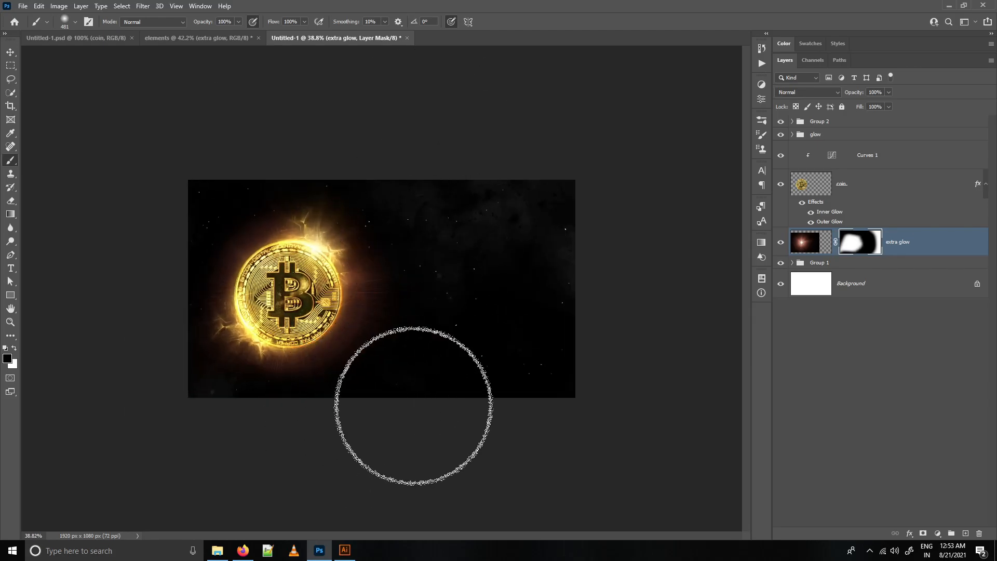
- Scale the extra glow layer down slightly around the coin and set its opacity to 70%
left_click_drag(368, 235, 390, 247)
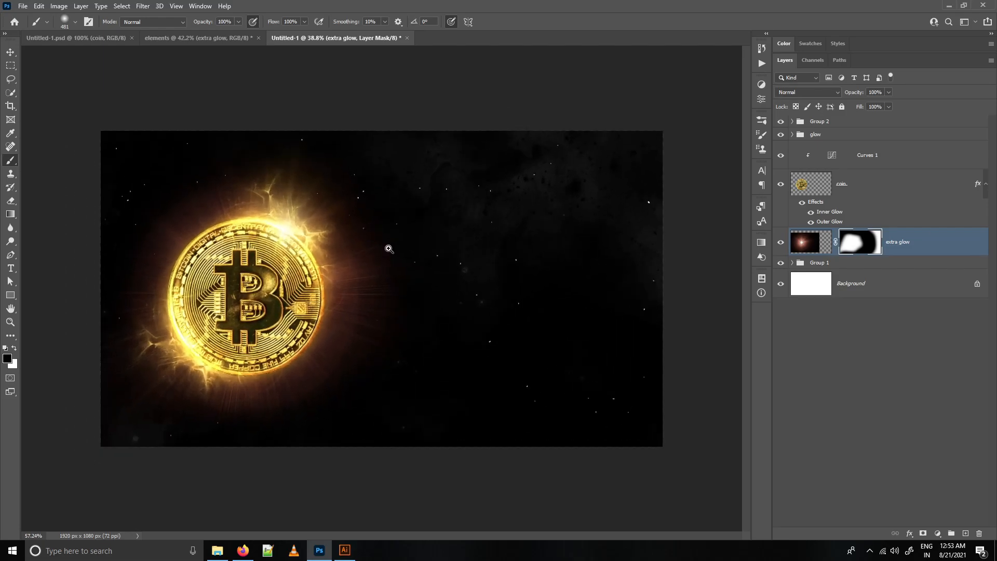
key("ctrl+t")
mouse_move(491, 156)
left_mouse_down()
mouse_move(449, 180)
mouse_move(465, 175)
left_mouse_up()
key("Return")
key("b")
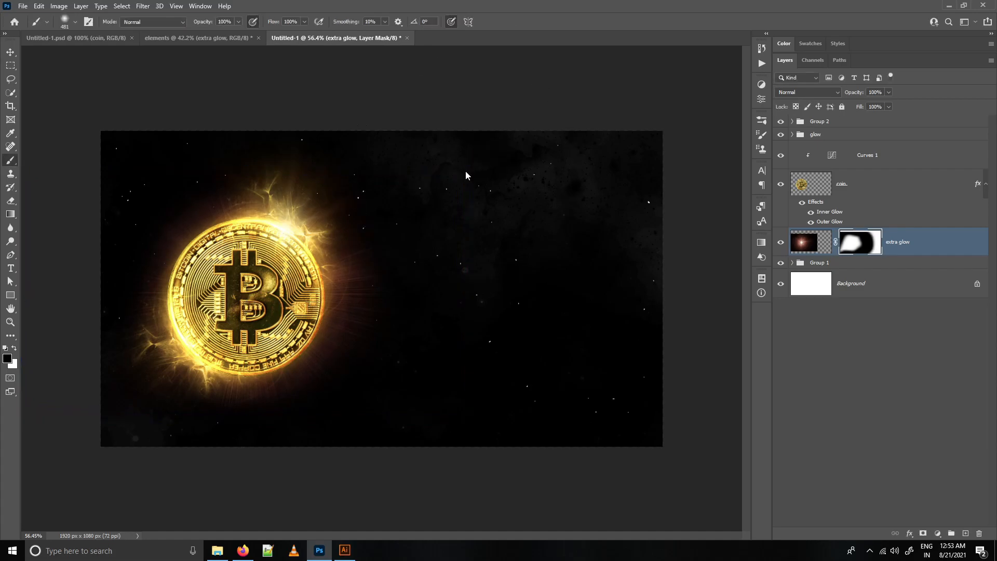
key("v")
key("7")
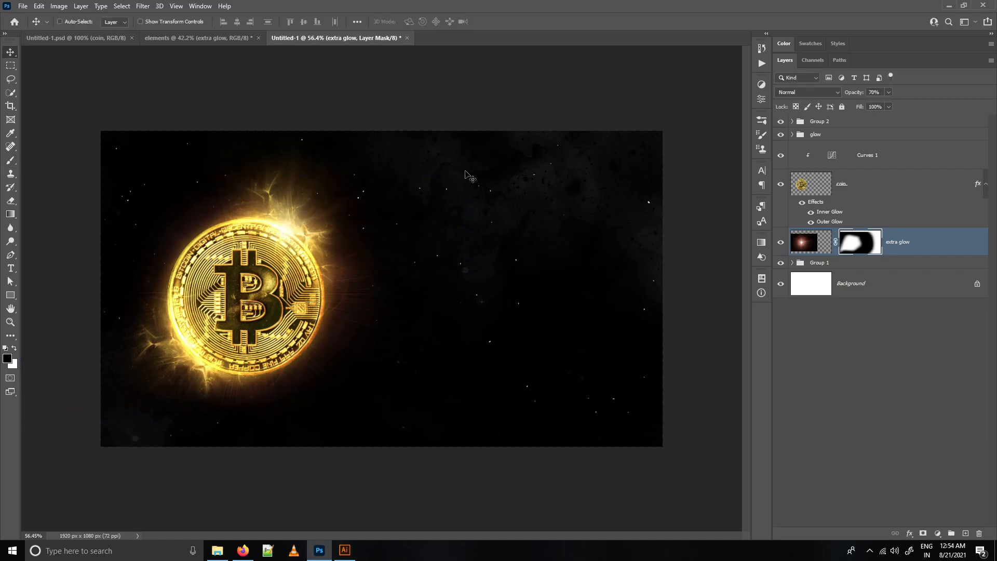
- Duplicate the original coin layer and move the copy beneath the extra glow layer
scroll(317, 211, "down", 2)
left_click(874, 189)
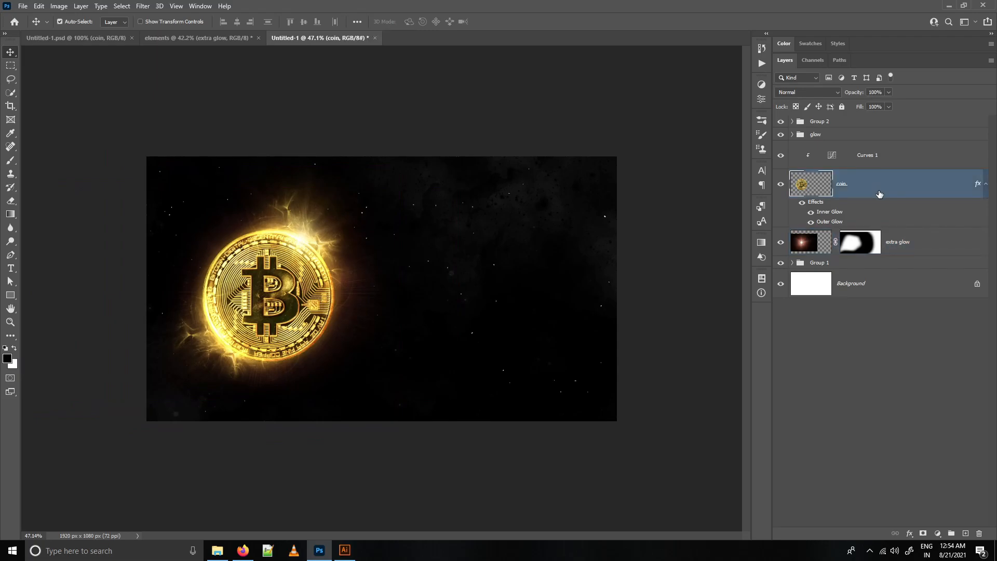
key("ctrl+j")
left_click(877, 248)
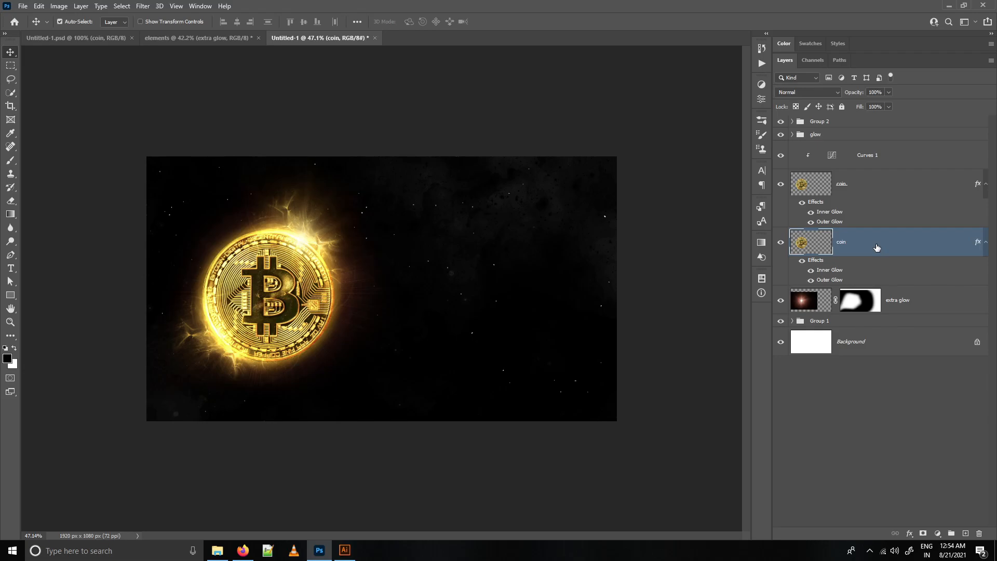
key("ctrl+bracketleft")
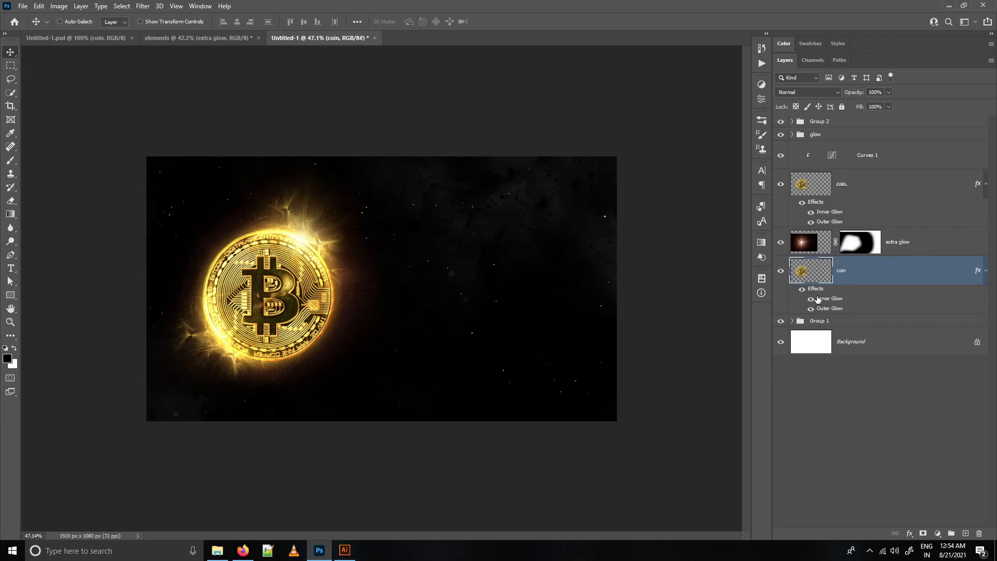
- Enlarge the lower coin copy proportionally until it spans the canvas height behind the glowing coin
scroll(329, 228, "down", 3)
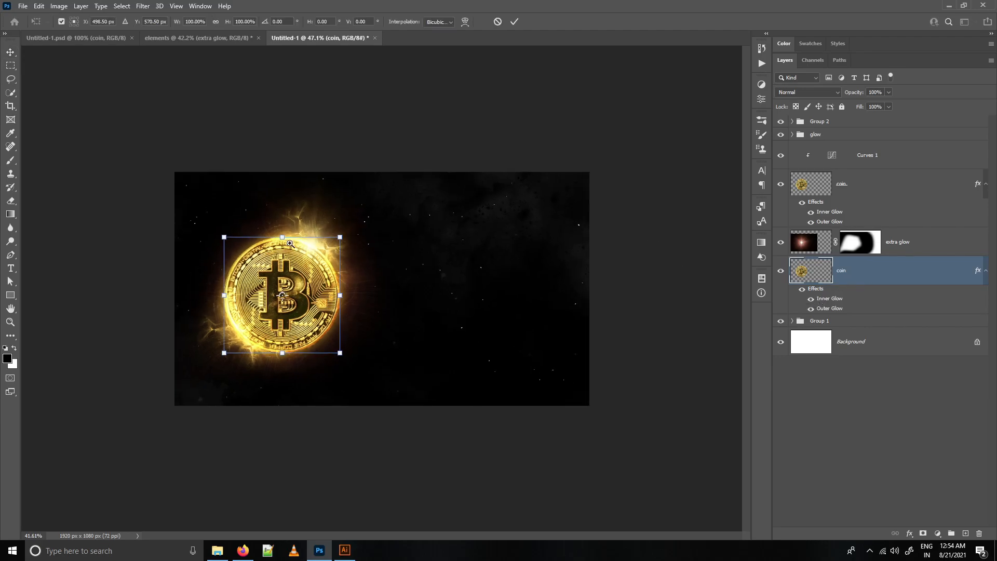
left_click_drag(261, 250, 201, 176)
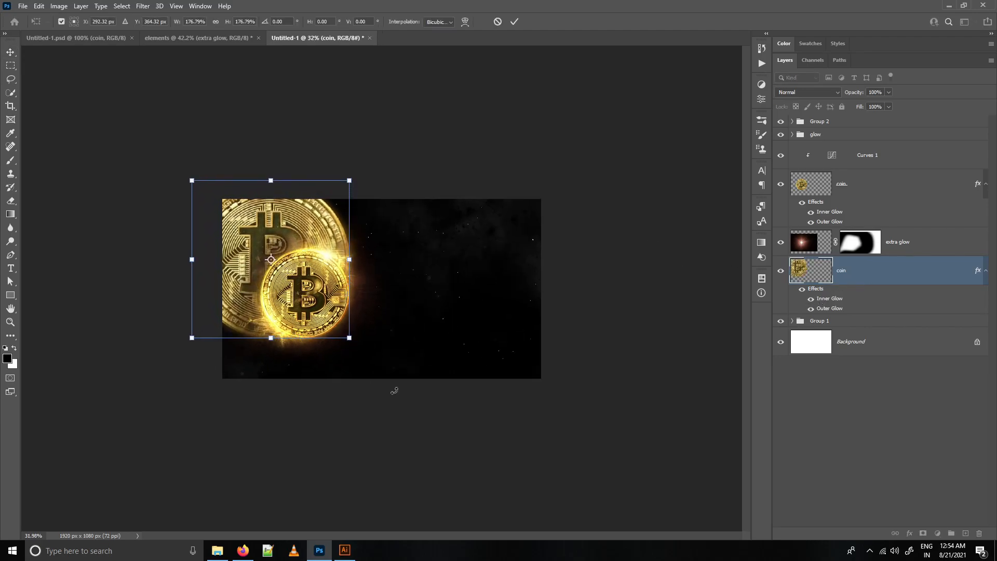
left_click_drag(347, 340, 400, 403)
left_click_drag(190, 180, 180, 167)
key("Return")
left_click_drag(385, 216, 415, 218)
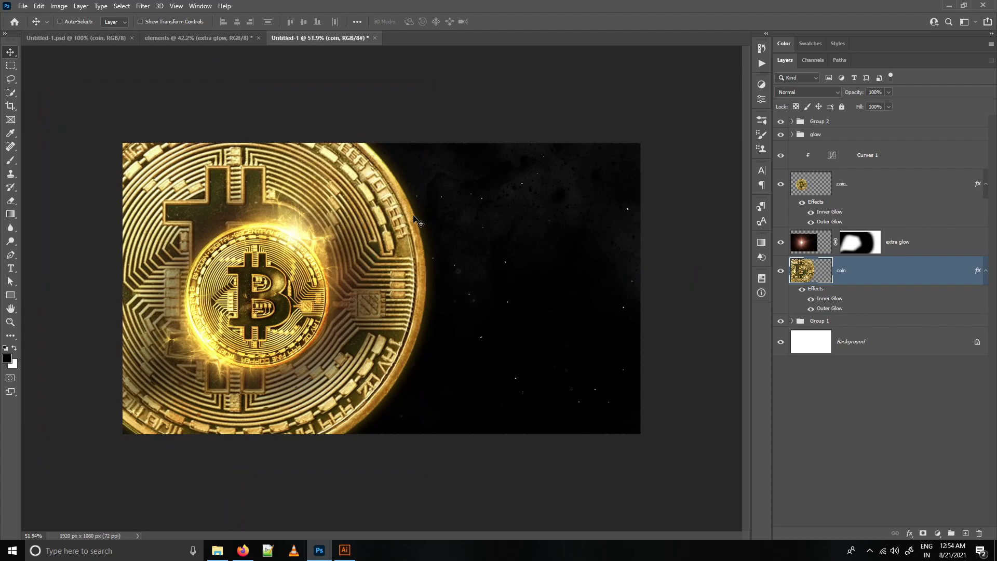
- Set the enlarged coin layer's opacity to 4% and turn off its Inner Glow and Outer Glow effects
key("0")
key("4")
mouse_move(277, 225)
left_mouse_down()
mouse_move(296, 234)
mouse_move(285, 239)
left_mouse_up()
left_click_drag(288, 188, 299, 215)
key("ctrl+minus")
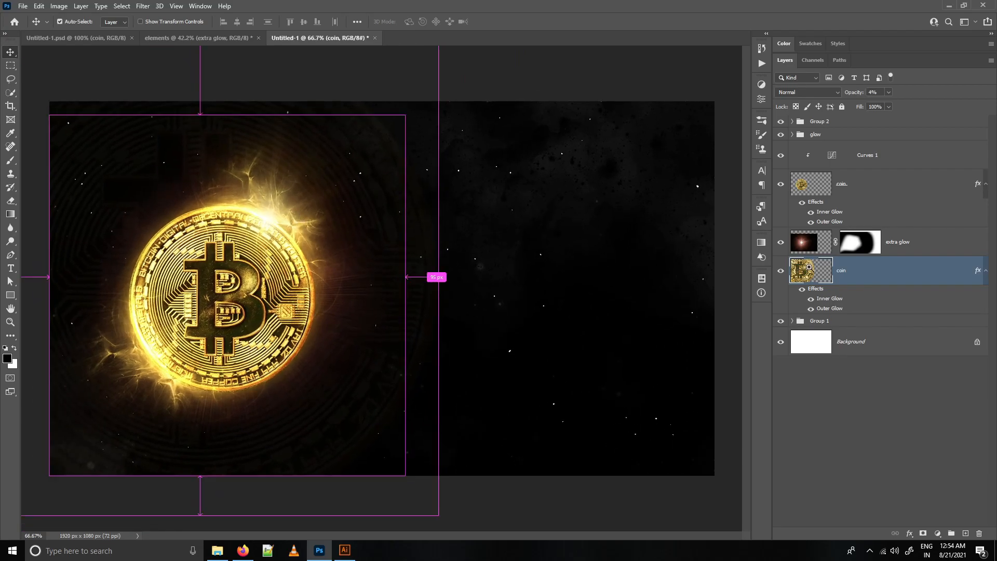
left_click_drag(811, 308, 811, 299)
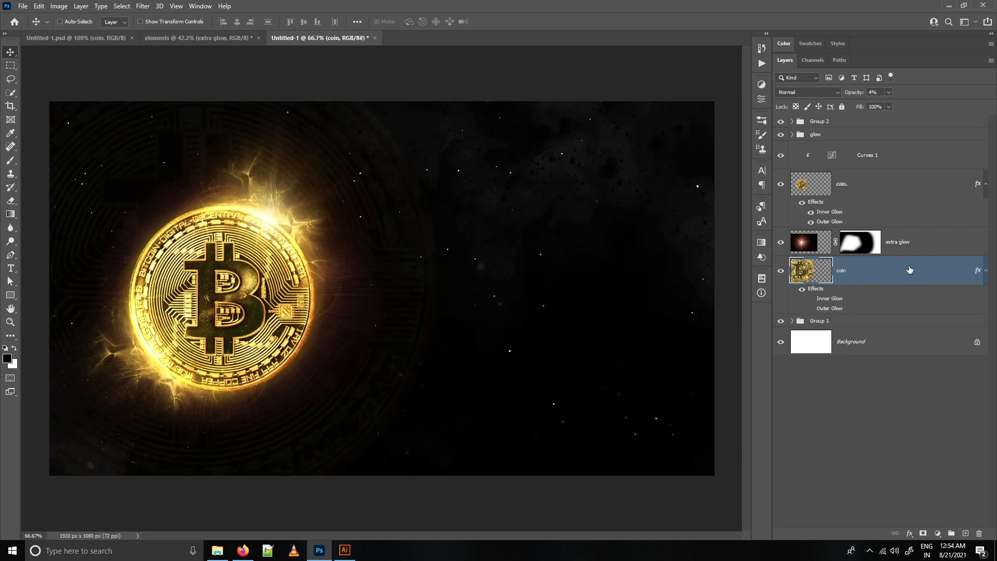
left_click(862, 121)
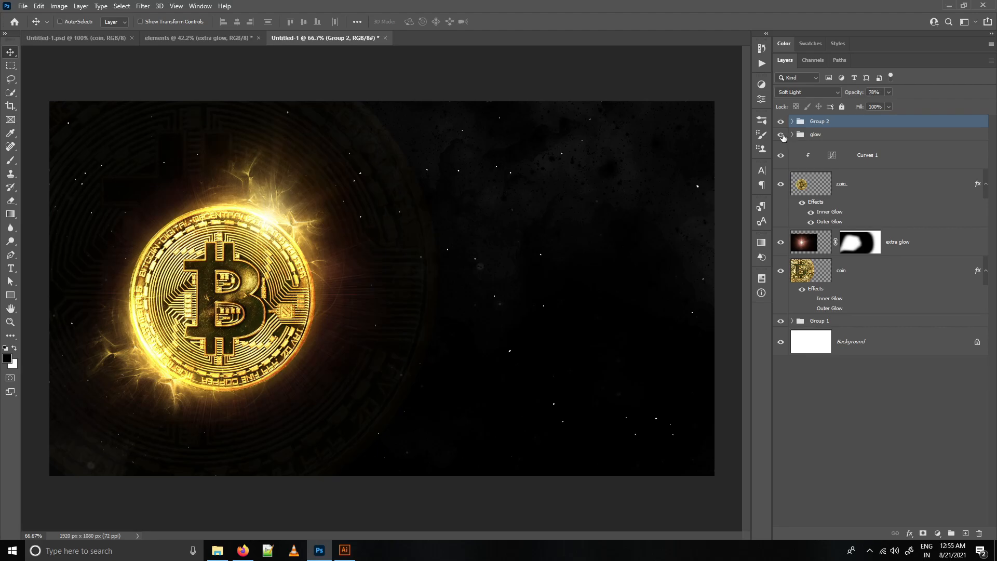
left_click(859, 278)
left_click_drag(384, 248, 416, 225)
- Add a new layer above Group 2 and draw a black rectangle of about 963 x 1551 px over the coin
left_click(862, 125)
left_click(966, 533)
left_click(10, 295)
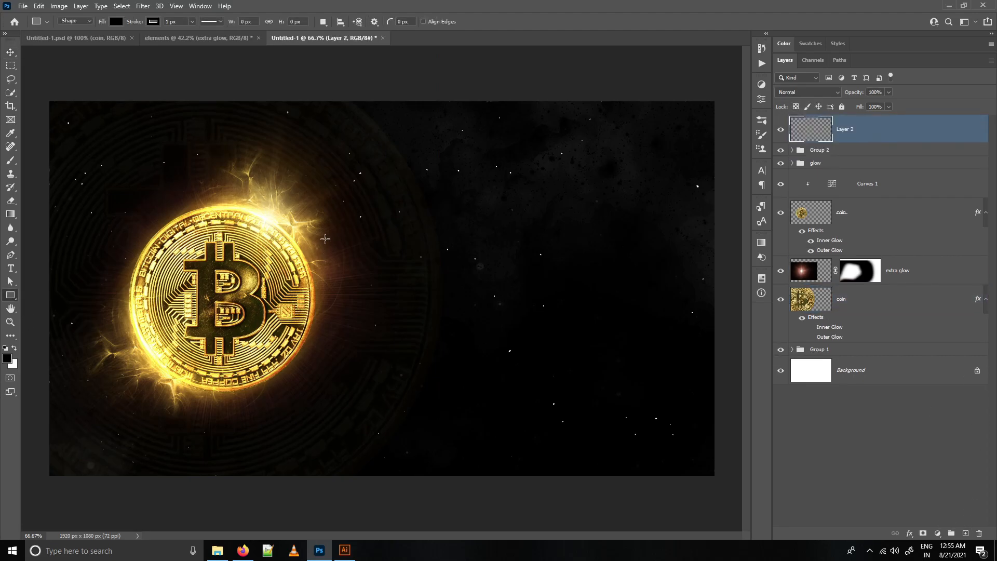
scroll(324, 244, "down", 2)
left_click_drag(195, 129, 389, 442)
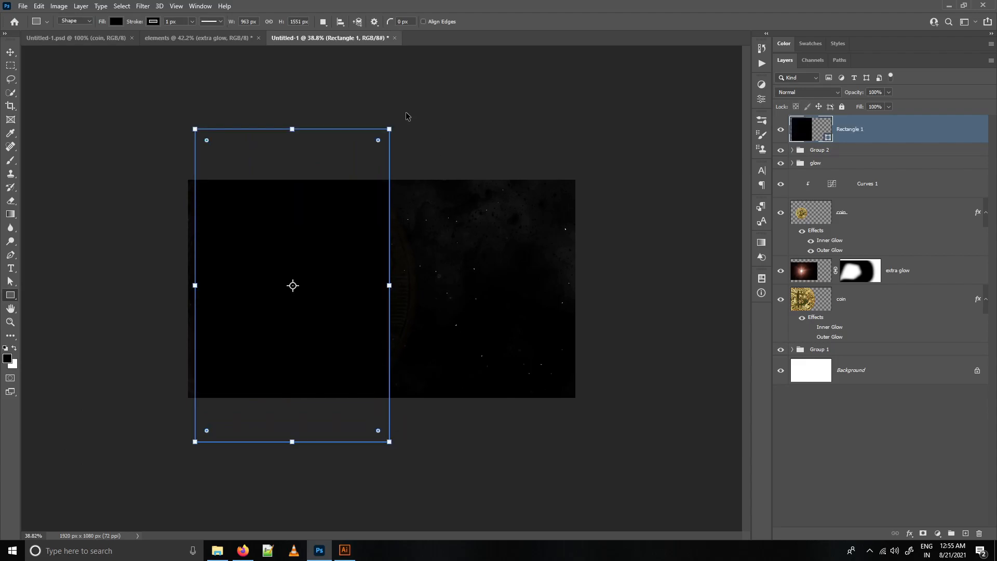
- Rotate the black rectangle about 34° and enlarge it to about 1201 x 1813 px, positioned over the coin half of the canvas
key("ctrl+t")
left_click_drag(401, 105, 483, 195)
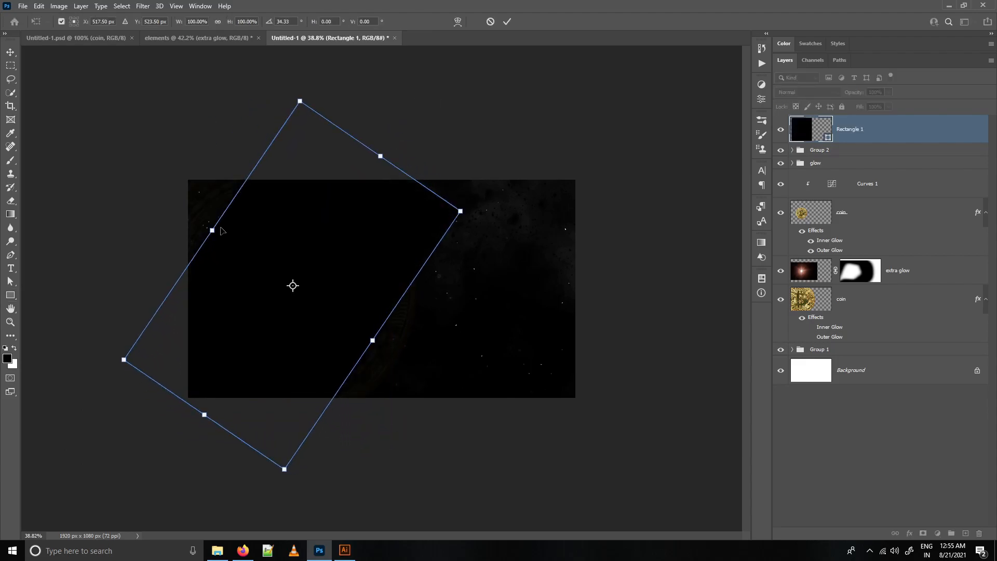
left_click_drag(212, 230, 161, 195)
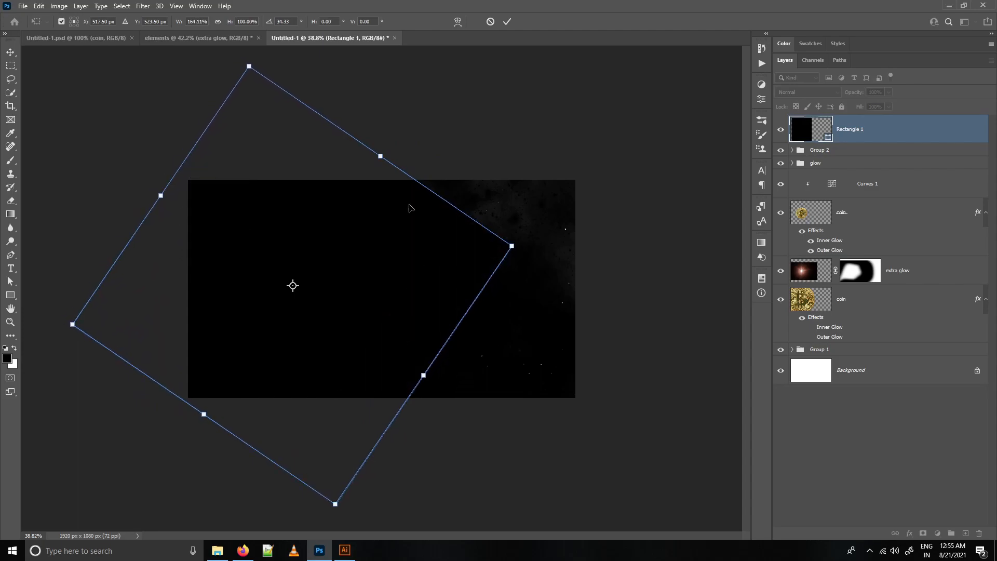
left_click_drag(383, 158, 407, 107)
left_click_drag(439, 352, 378, 300)
key("Return")
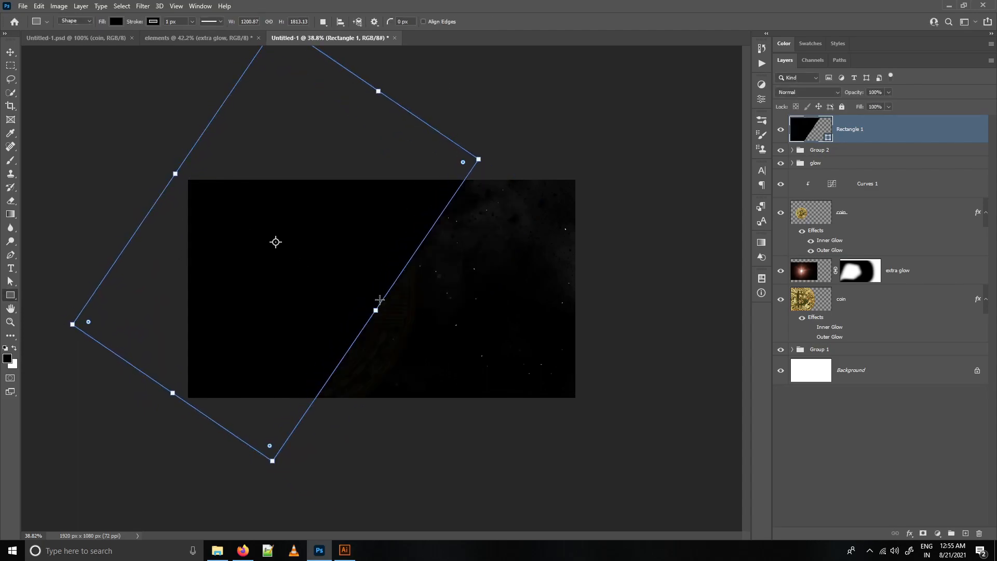
left_click_drag(343, 233, 360, 241)
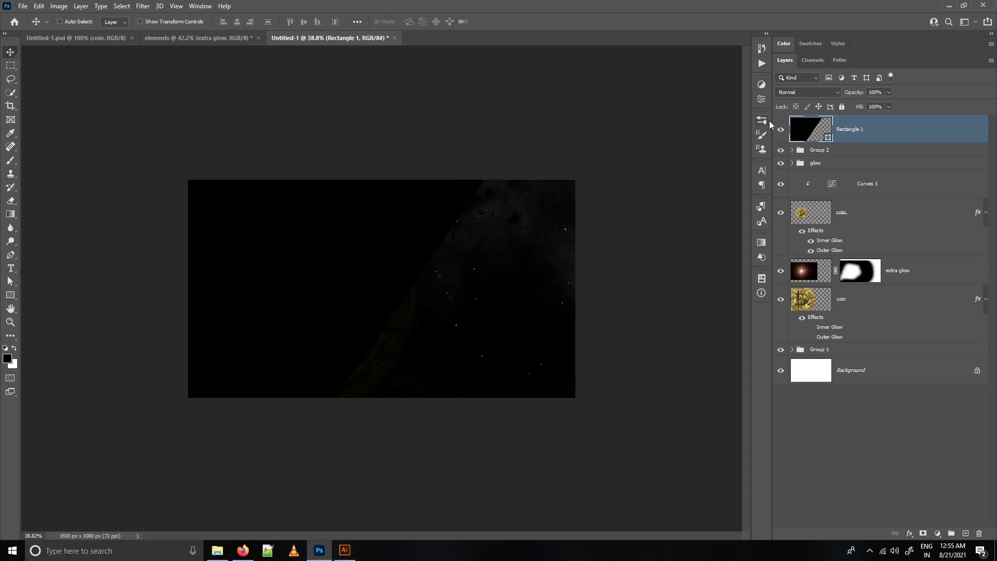
- Set the rectangle layer's blend mode to Soft Light and hide it with a black layer mask
left_click(818, 92)
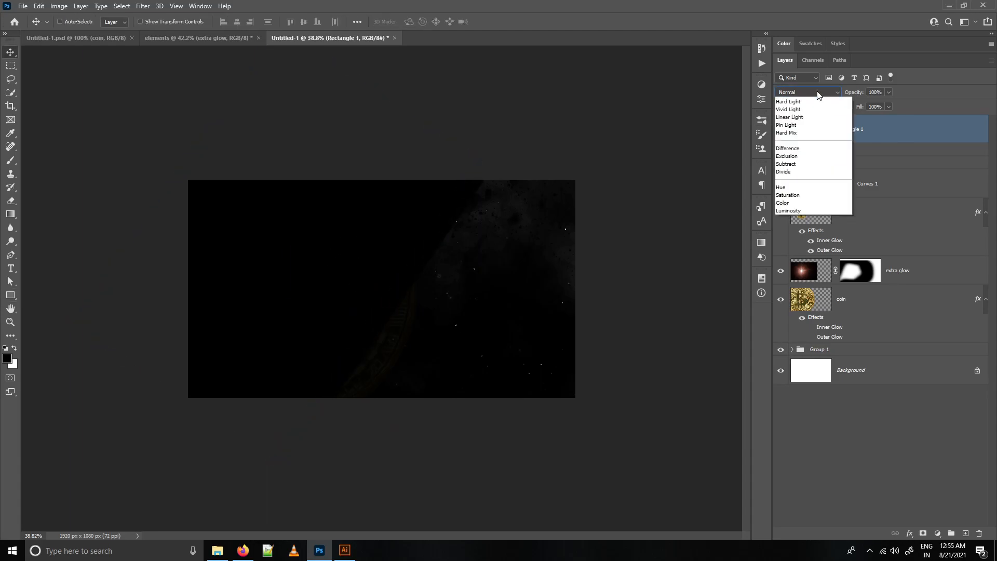
left_click(810, 231)
scroll(470, 236, "up", 3)
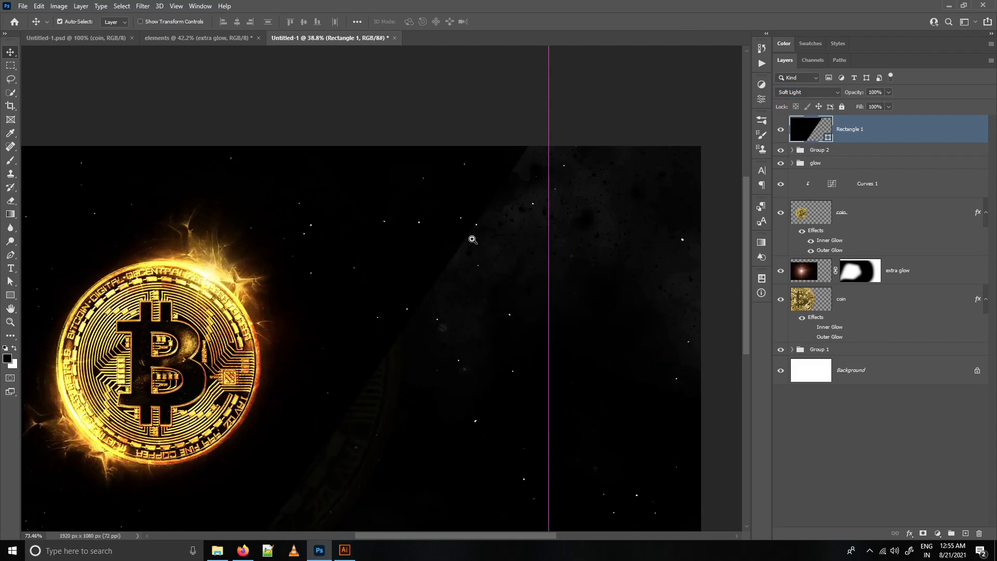
scroll(433, 242, "down", 3)
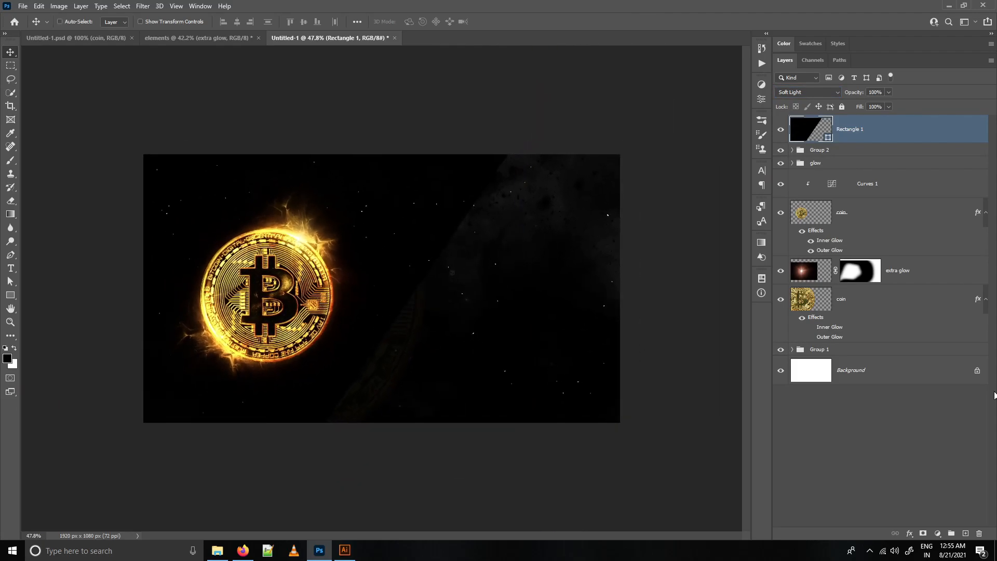
left_click(923, 534, "alt")
scroll(361, 352, "up", 2)
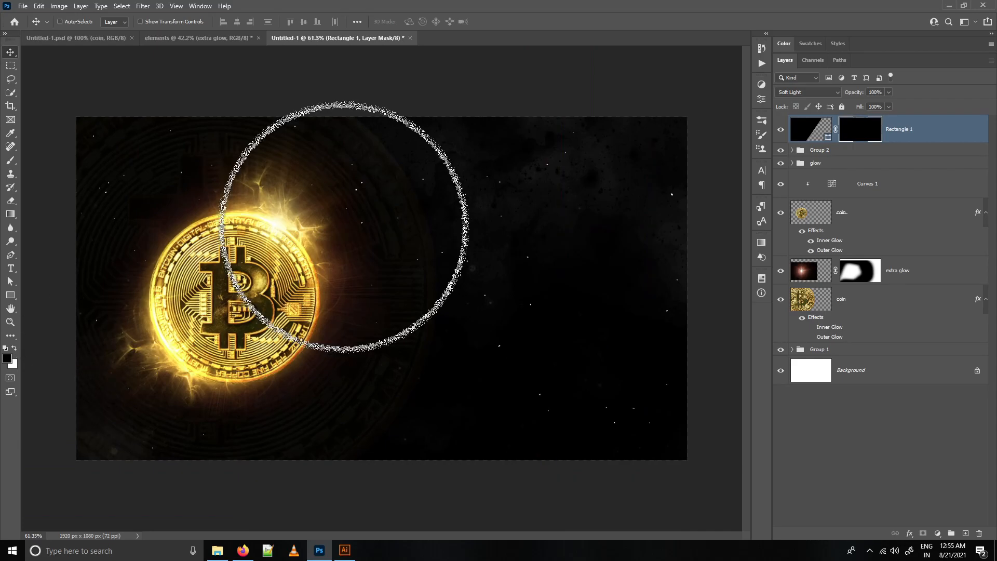
- Paint white on the rectangle's mask with a large soft brush to reveal the darkening over the coin and its flares
key("b")
key("x")
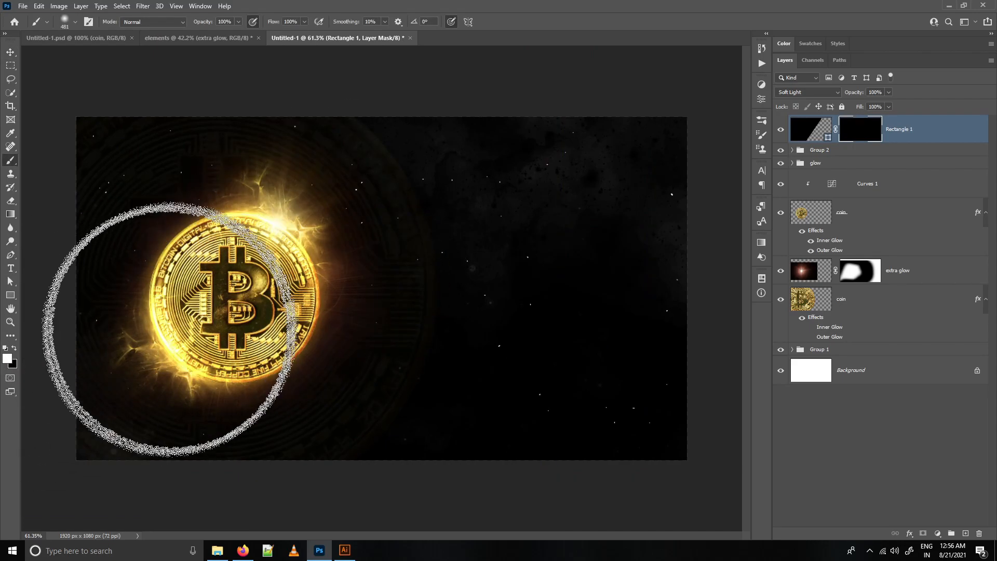
mouse_move(215, 315)
left_mouse_down()
mouse_move(163, 327)
mouse_move(206, 329)
left_mouse_up()
mouse_move(243, 282)
left_mouse_down()
mouse_move(363, 304)
mouse_move(246, 298)
left_mouse_up()
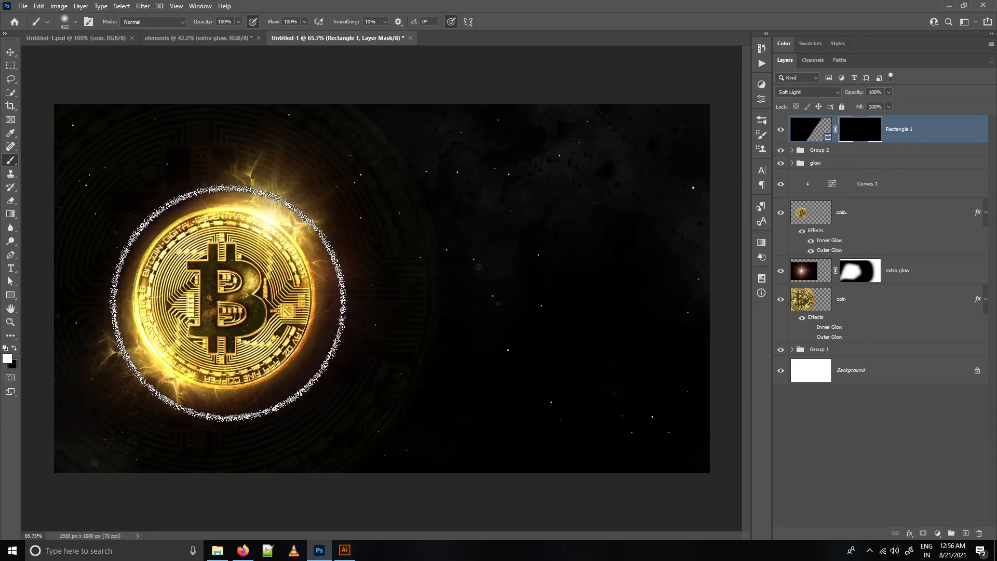
left_click(227, 301)
left_click(167, 321)
left_click_drag(195, 317, 177, 318)
left_click(147, 333)
left_click(243, 196)
left_click(304, 260)
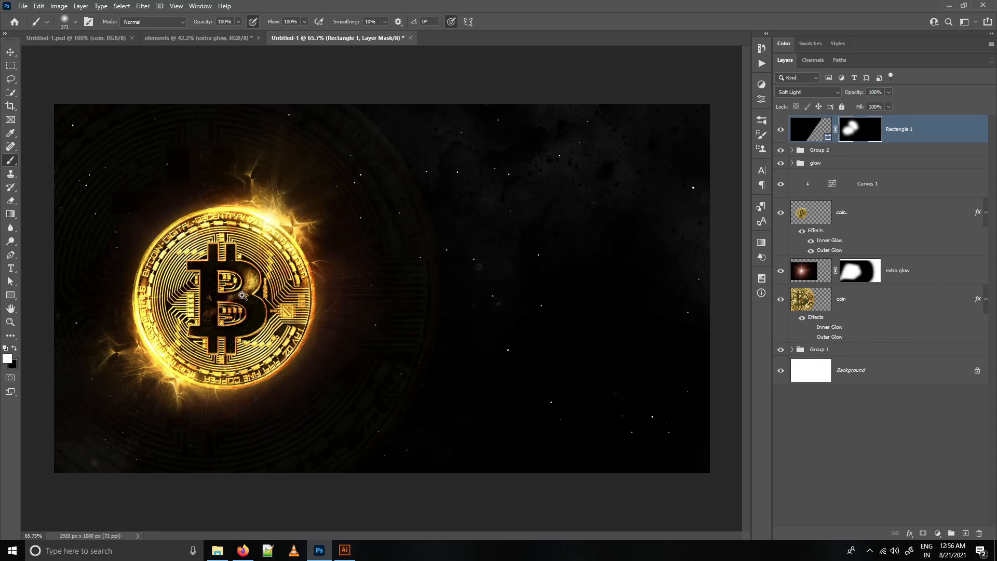
left_click_drag(246, 292, 239, 306)
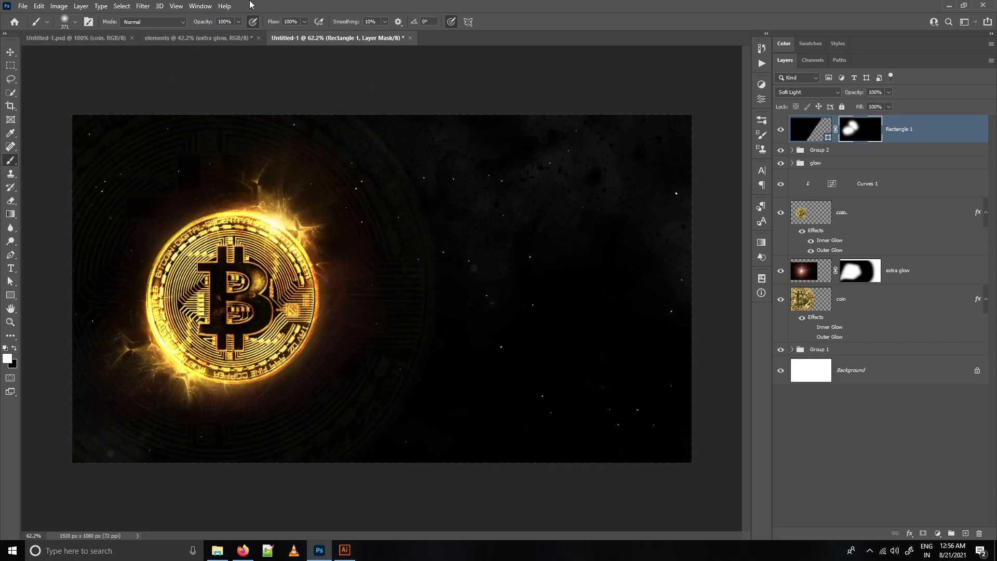
- Lower the brush opacity to 27% and paint white on the mask around the coin to spread the darkening softly
mouse_move(205, 24)
left_mouse_down()
mouse_move(174, 25)
mouse_move(207, 27)
left_mouse_up()
left_click_drag(264, 122, 277, 122)
mouse_move(275, 208)
left_mouse_down()
mouse_move(343, 270)
mouse_move(238, 410)
mouse_move(112, 276)
mouse_move(121, 184)
mouse_move(247, 181)
mouse_move(328, 242)
mouse_move(353, 290)
left_mouse_up()
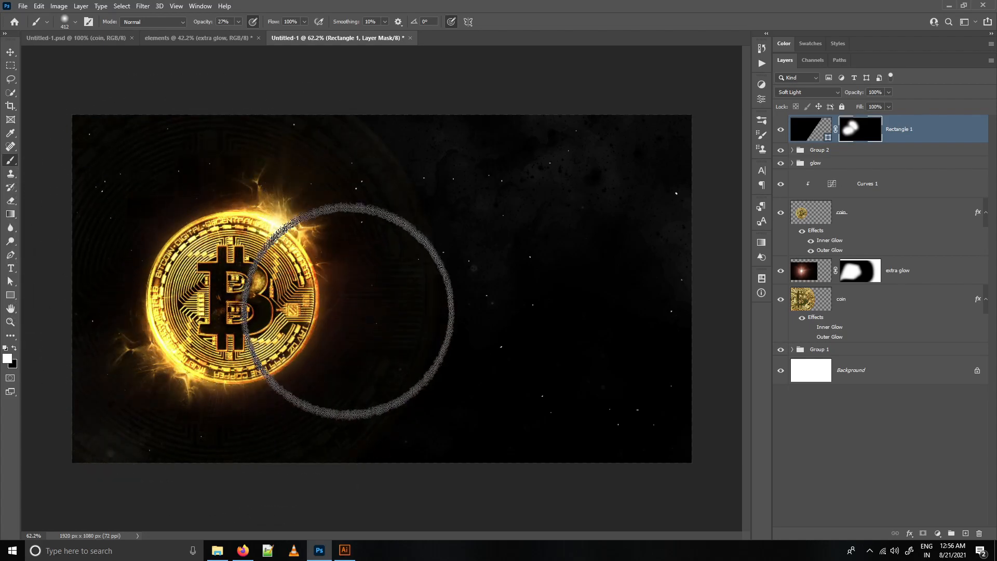
- Compare the composition with and without the rectangle layer, and set that layer's opacity to 54%
key("ctrl+0")
key("v")
left_click(781, 131)
left_click(781, 131)
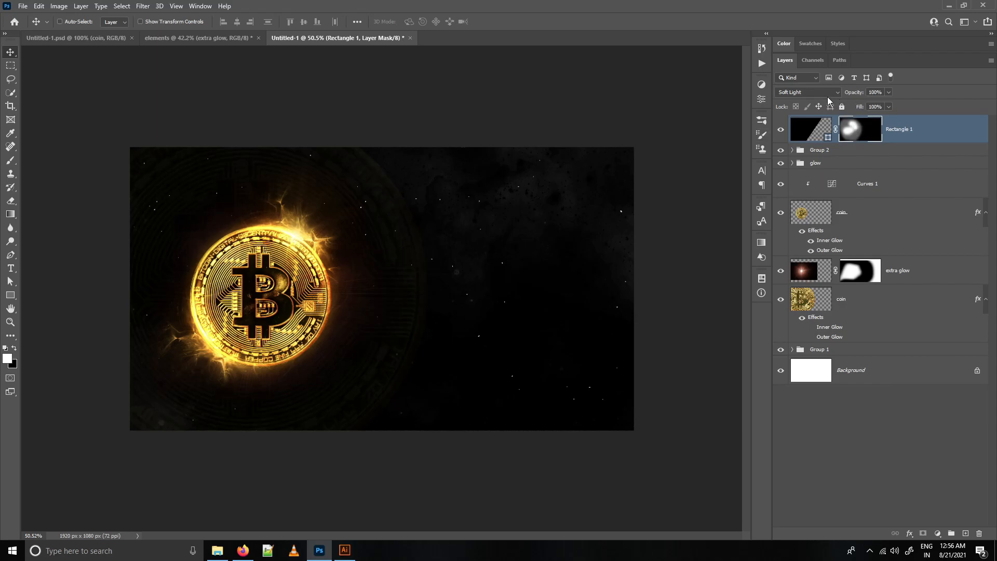
key("5")
key("4")
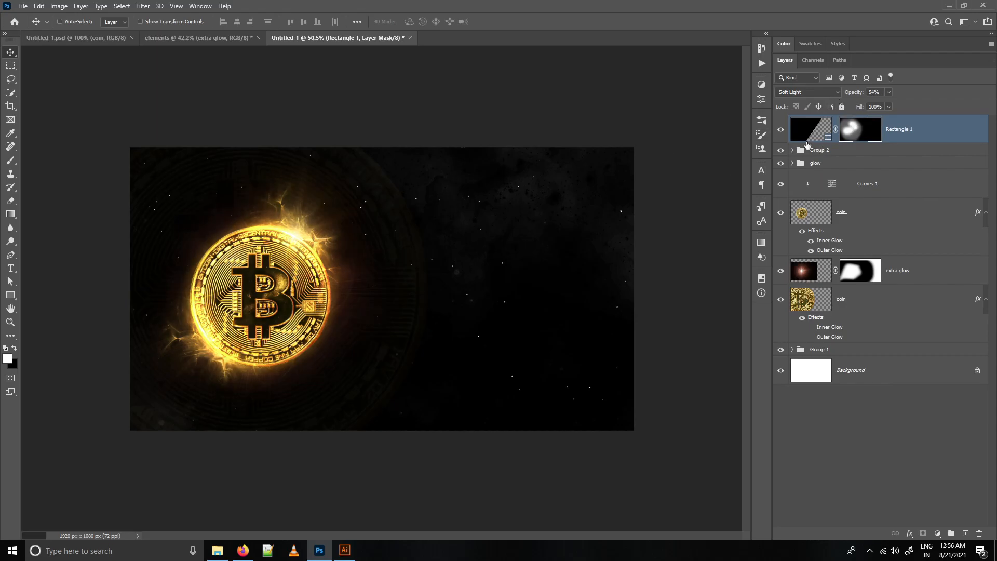
- Duplicate the content group from the elements document into the Untitled-1 Bitcoin composition and make it visible
left_click(218, 38)
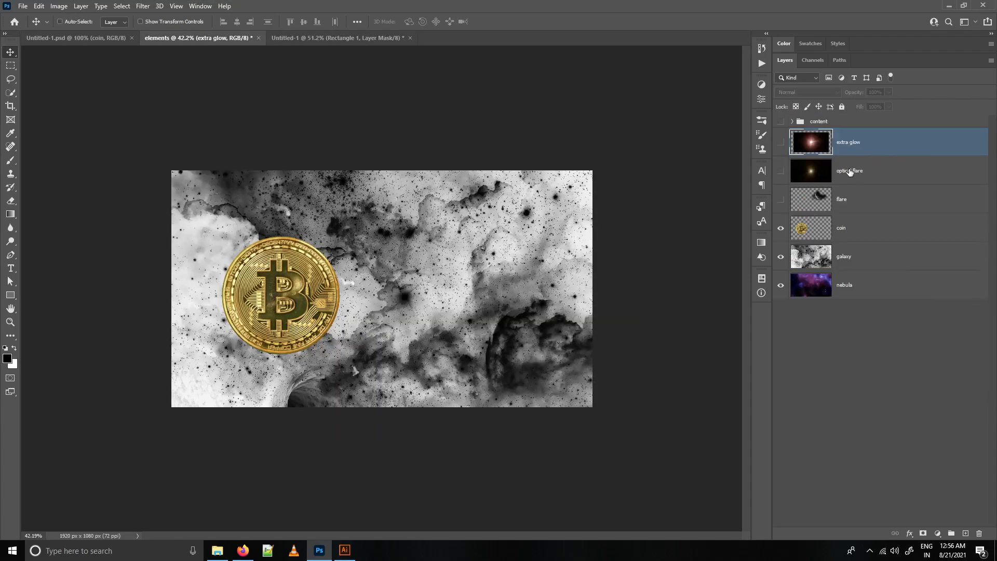
left_click(842, 124)
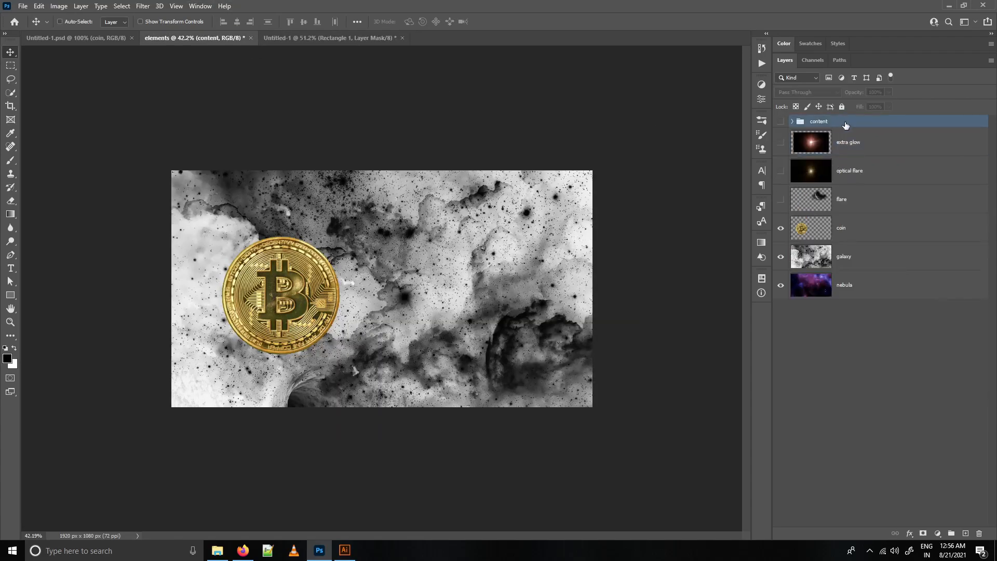
right_click(845, 121)
left_click(875, 156)
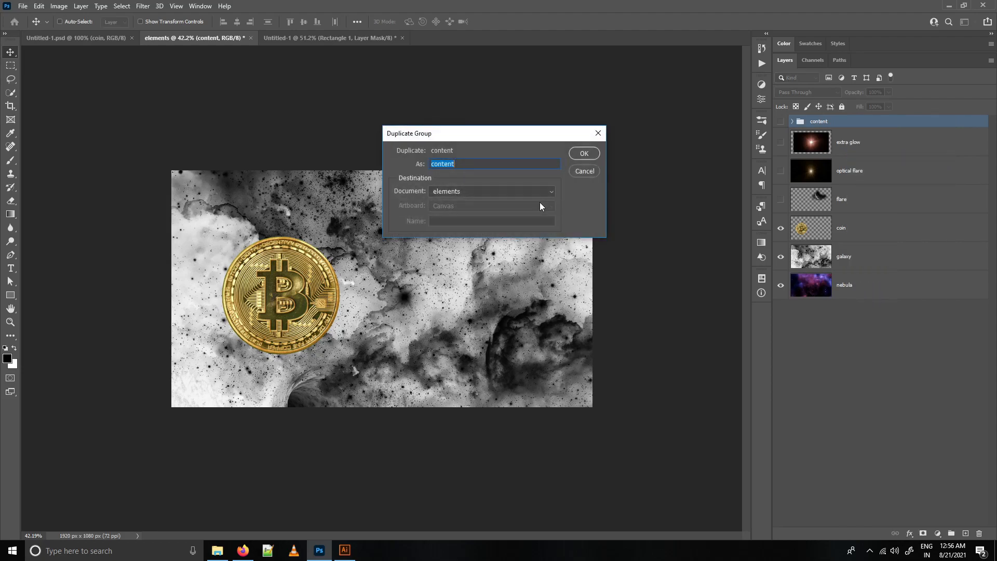
left_click(485, 191)
left_click(464, 221)
left_click(585, 153)
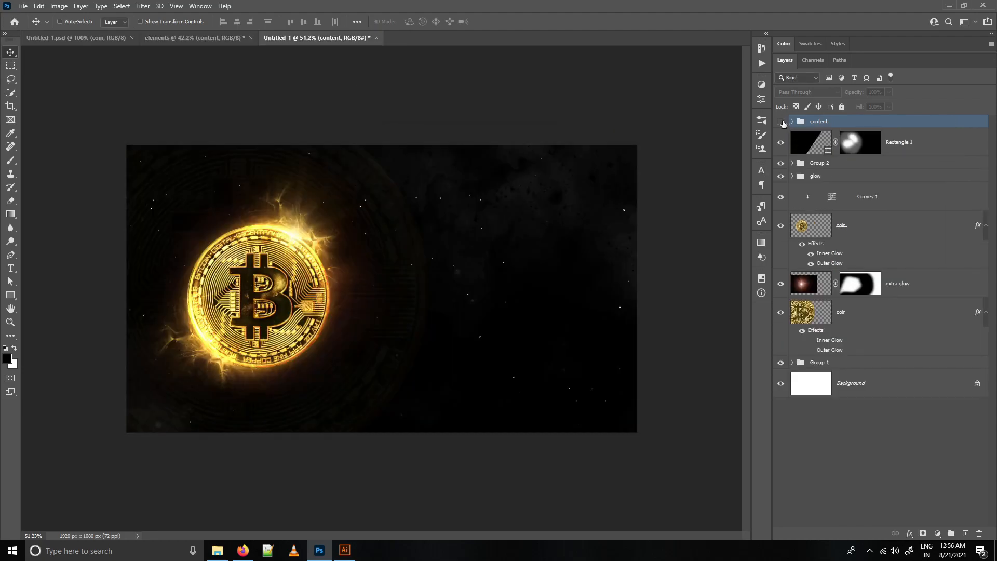
left_click(780, 122)
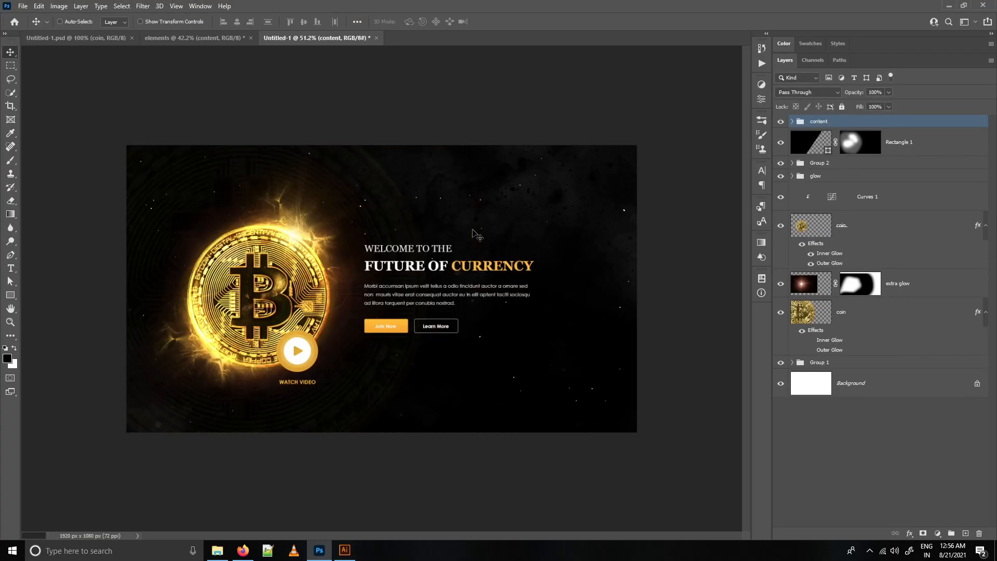
left_click(383, 231)
key("ctrl+0")
- Hide the content group and stamp all visible layers into a new layer directly above the rectangle layer
left_click(907, 143)
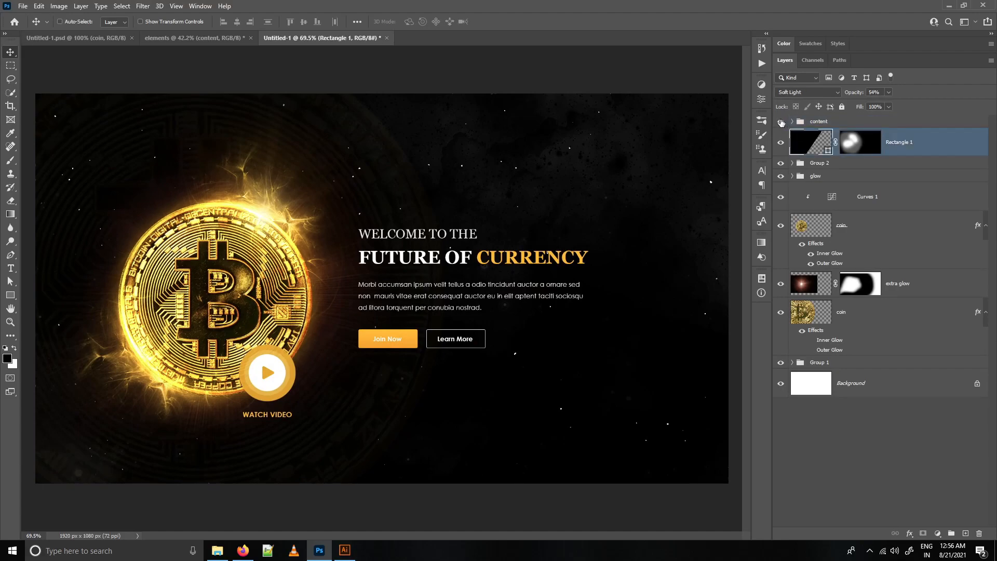
left_click(781, 121)
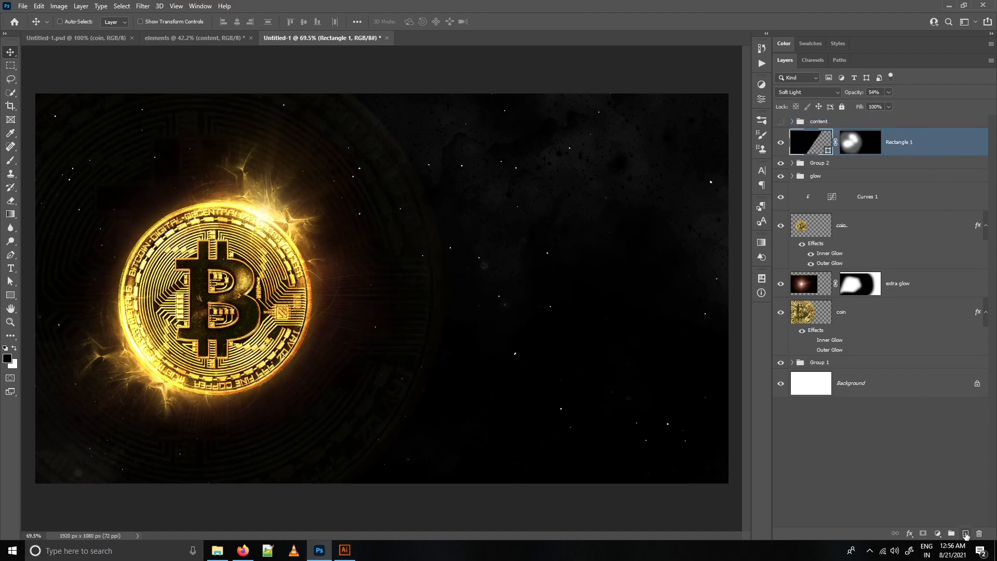
left_click(966, 533)
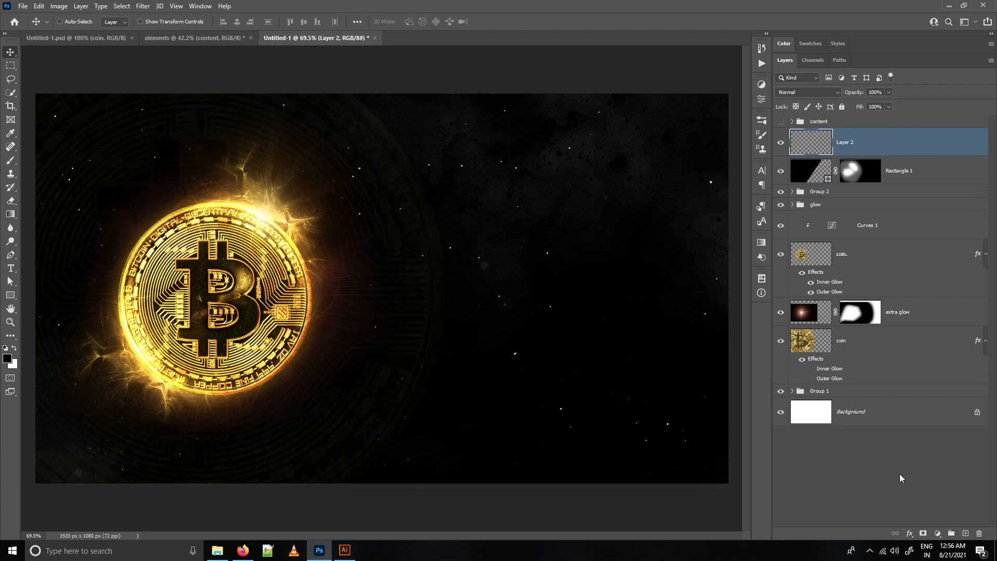
key("ctrl+shift+alt+e")
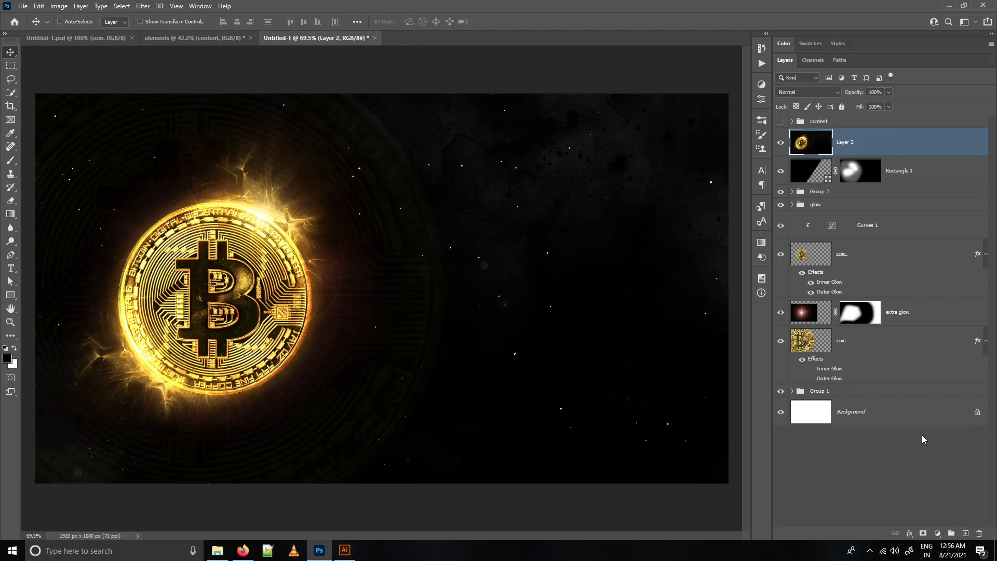
- Start a Camera Raw grade on the stamped layer with Temperature +6, Contrast +11, Highlights -7 and Vibrance +8
left_click(143, 5)
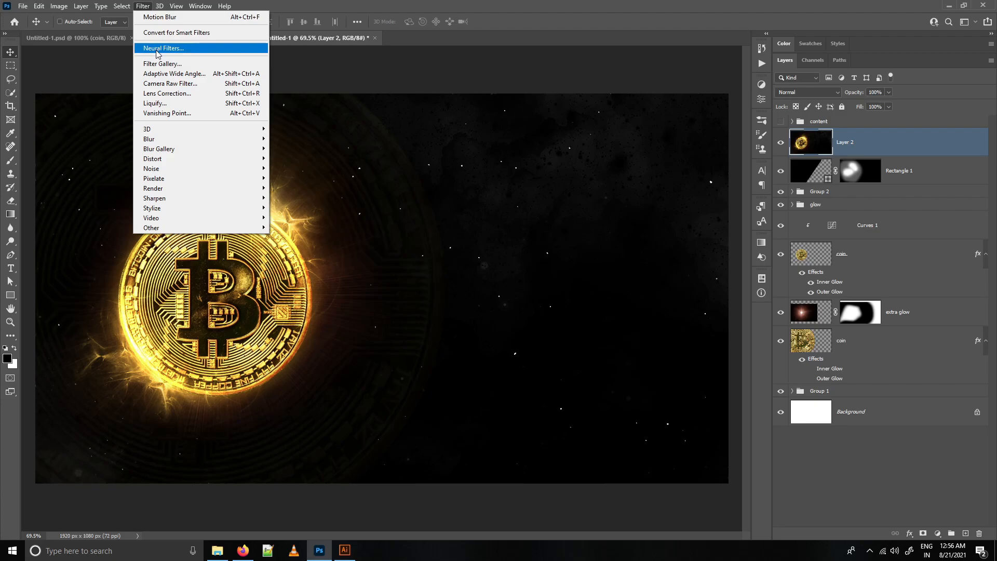
left_click(162, 84)
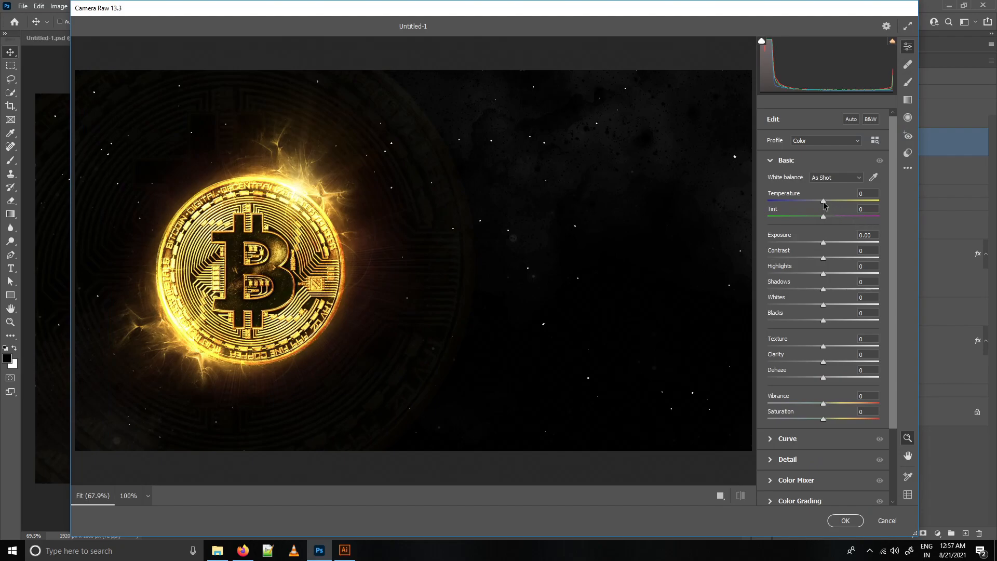
left_click_drag(825, 203, 828, 202)
left_click_drag(824, 244, 819, 274)
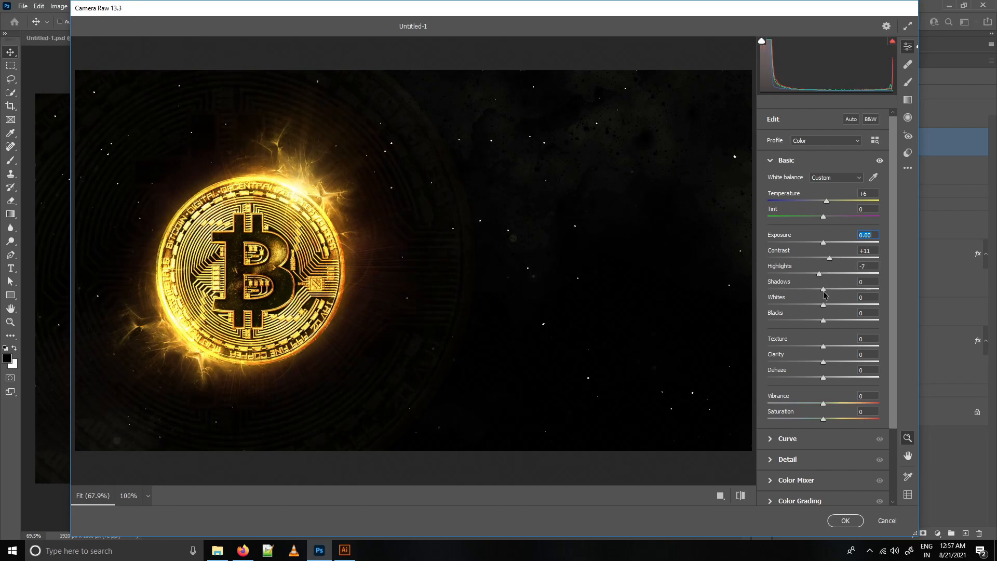
left_click(824, 404)
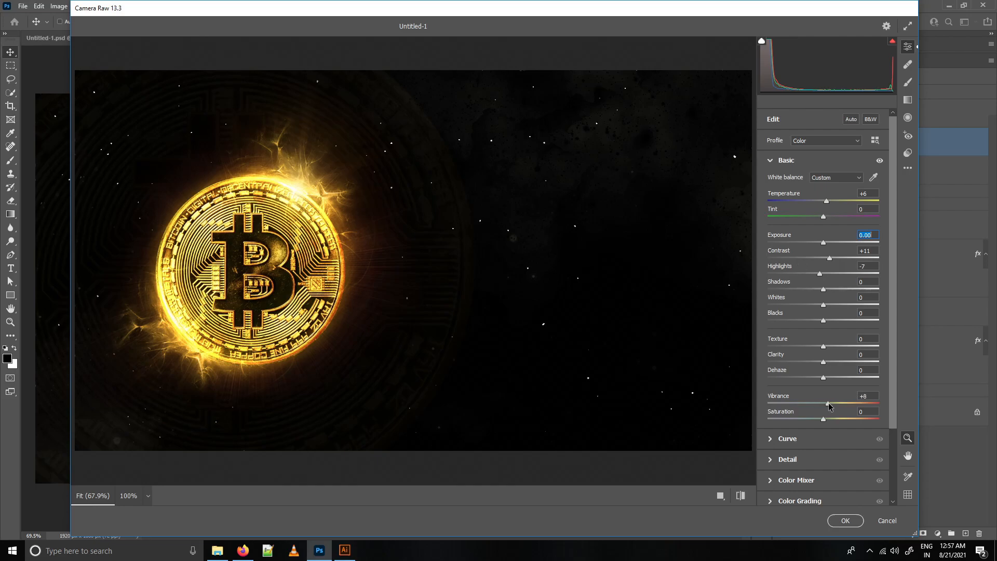
- Add a small amount of grain through the Camera Raw effects settings
left_click(771, 159)
left_click(772, 307)
left_click_drag(769, 331, 784, 331)
left_click(776, 306)
- Set the Color Mixer hue of Reds to +22 and Oranges to -10, and apply the Camera Raw grade
left_click(771, 223)
mouse_move(823, 281)
left_mouse_down()
mouse_move(836, 281)
mouse_move(818, 298)
left_mouse_up()
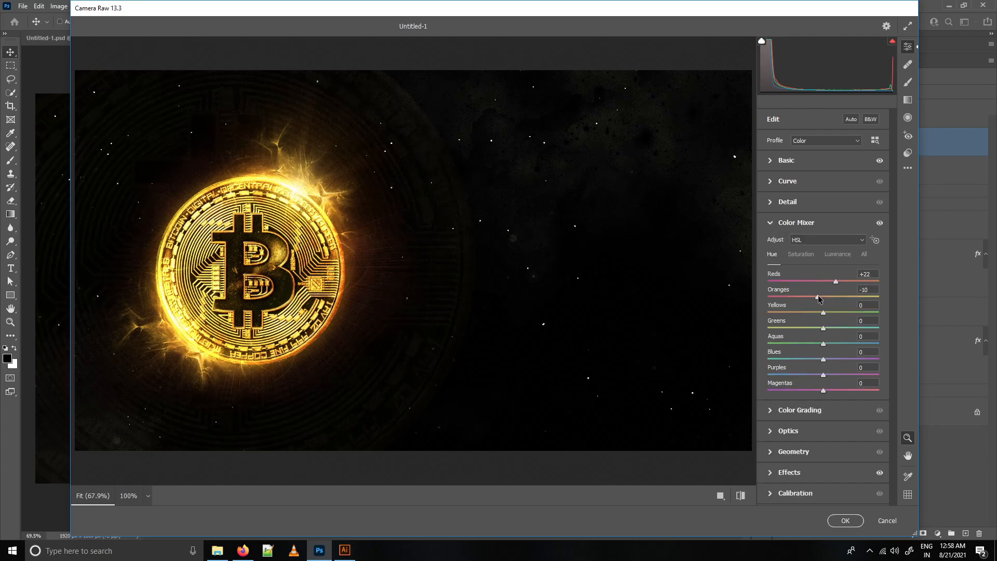
left_click(845, 520)
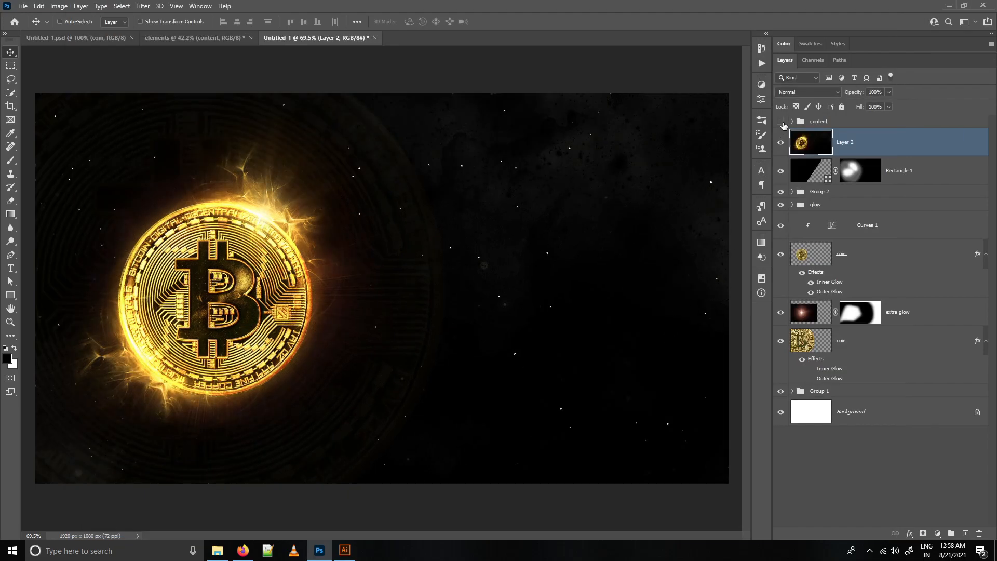
- Stamp all visible layers into a new layer above the graded one and apply a High Pass filter with a 0.8-pixel radius
left_click(966, 534)
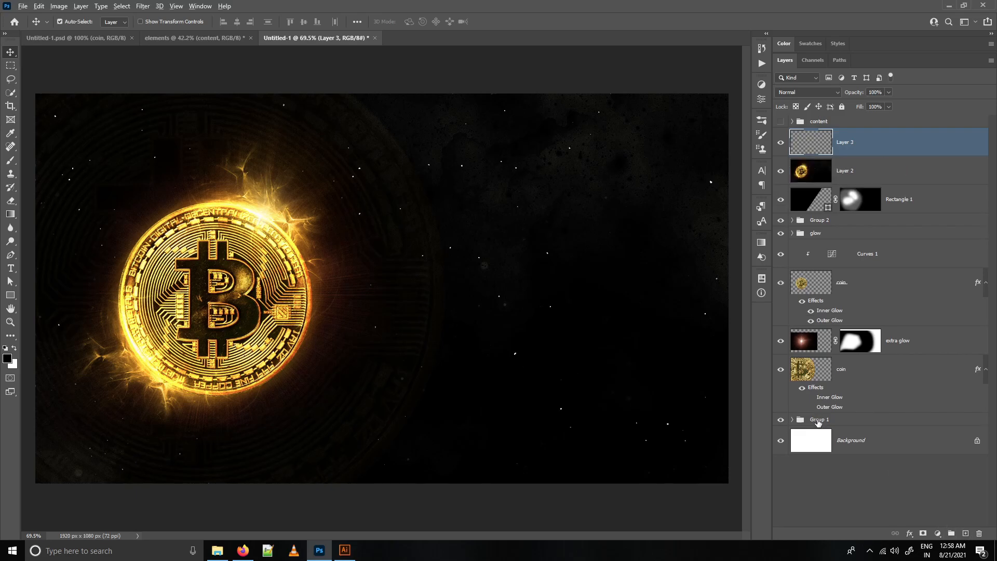
key("ctrl+shift+alt+e")
left_click(145, 6)
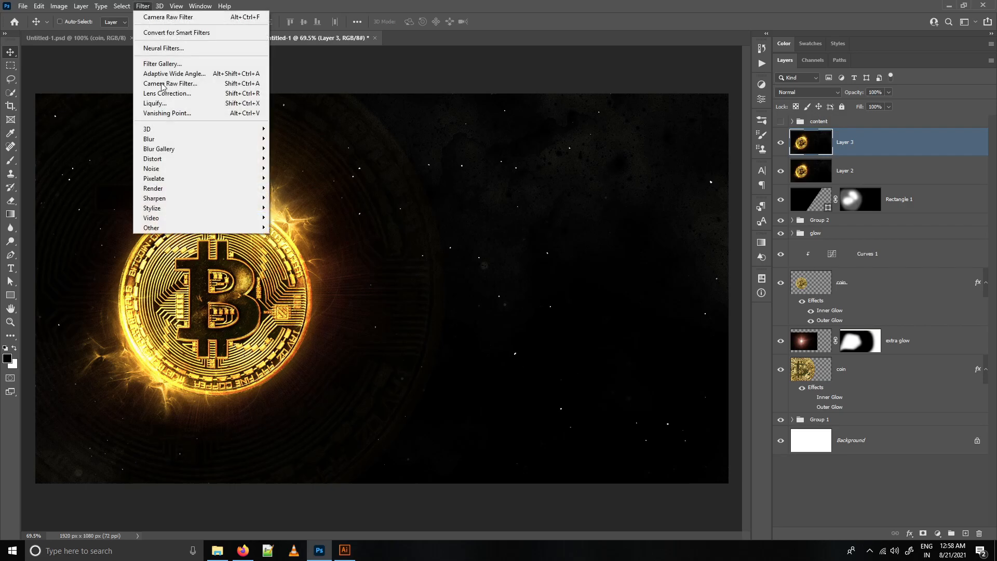
mouse_move(202, 232)
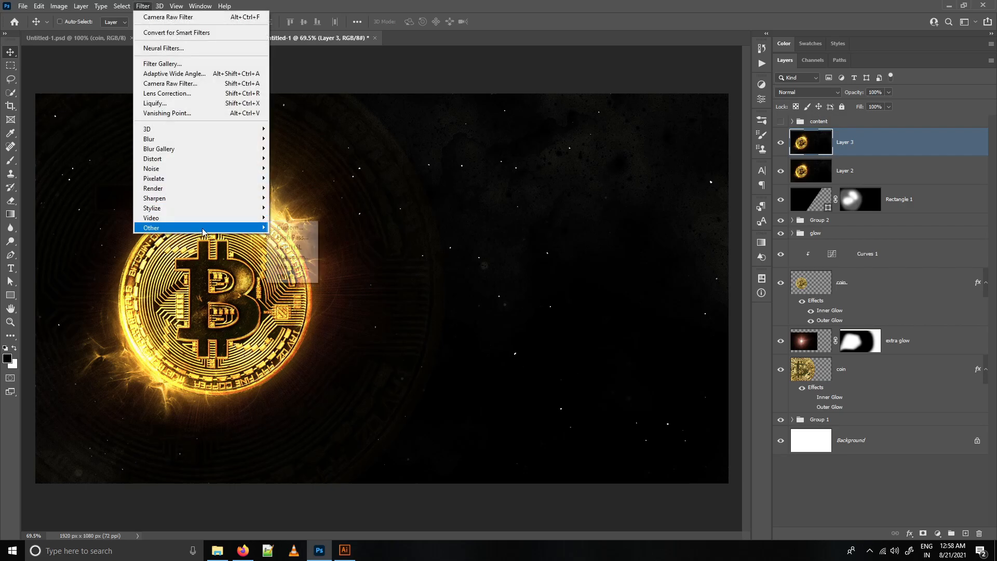
left_click(288, 237)
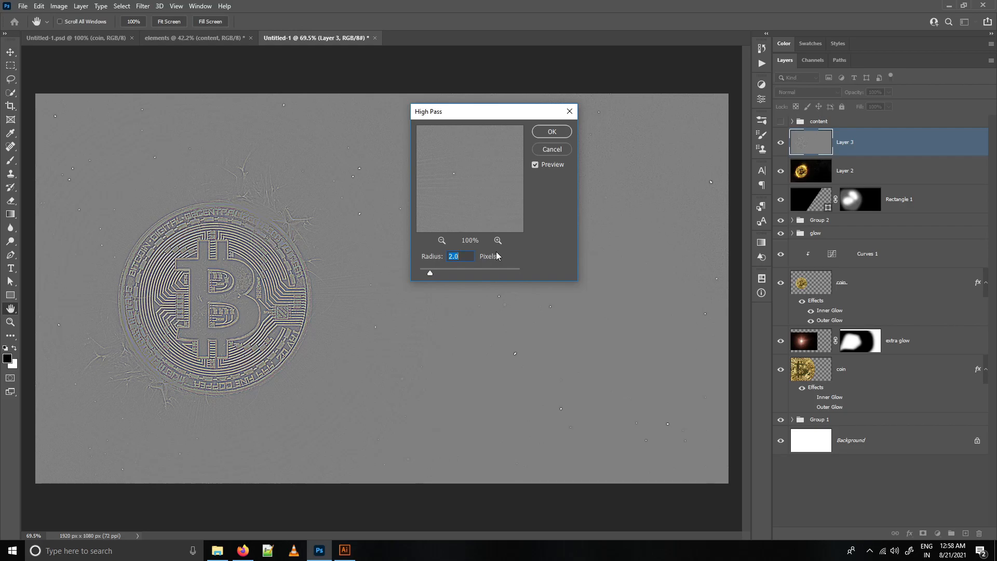
type("0.8")
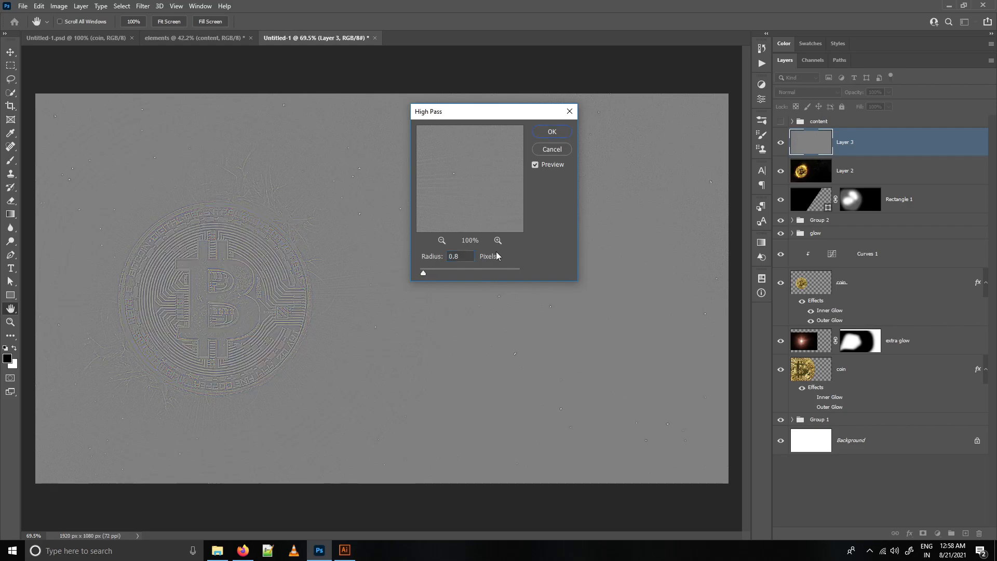
left_click(551, 132)
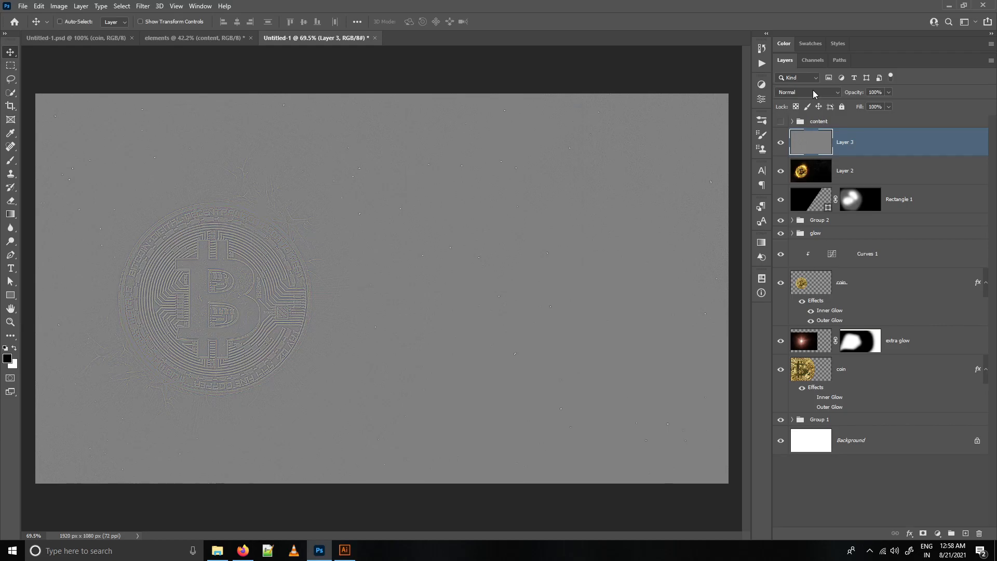
- Set the High Pass layer's blend mode to Overlay and make the content group visible
left_click(812, 92)
left_click(795, 216)
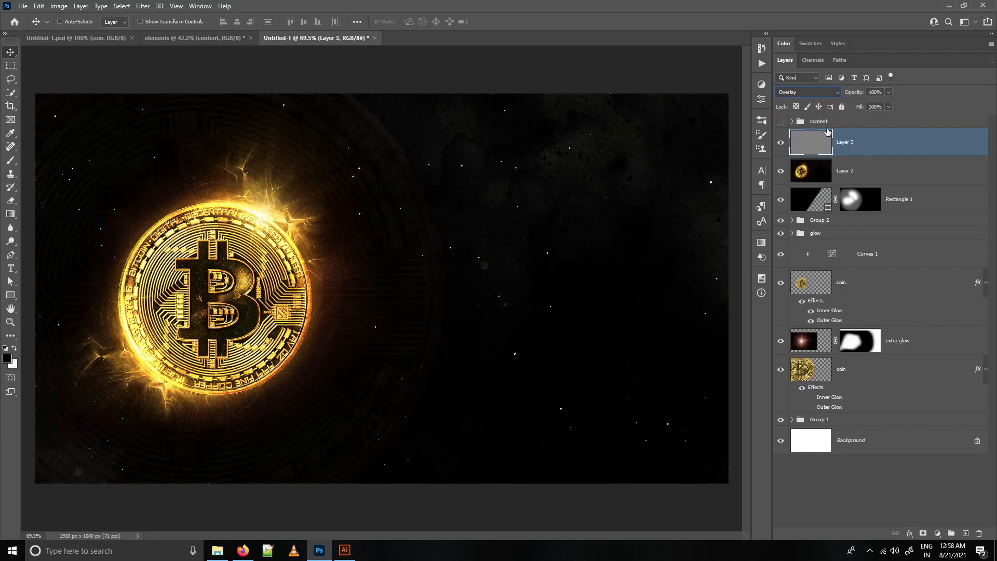
left_click(781, 122)
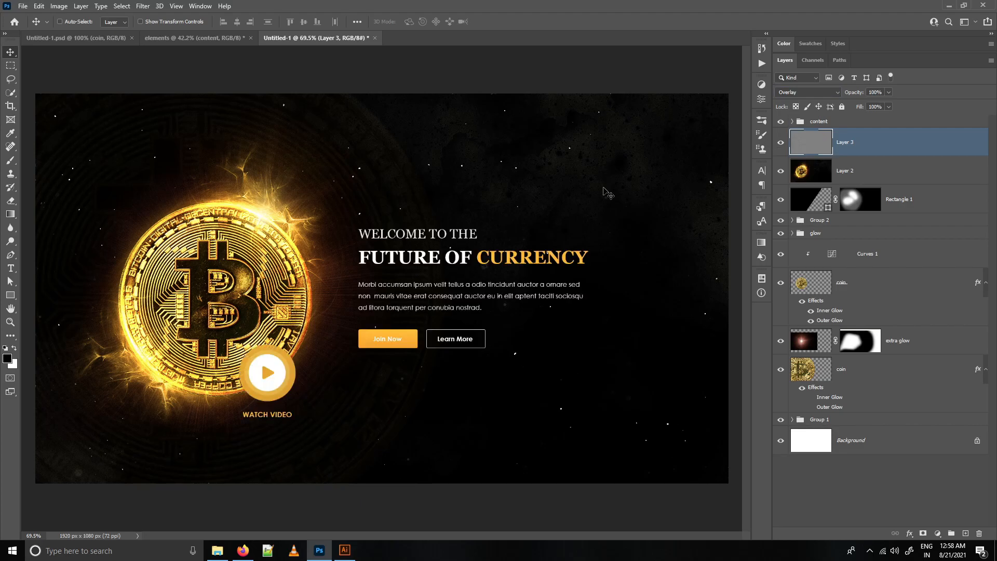
- Review the finished banner in full-screen mode, fitted to the screen
key("f")
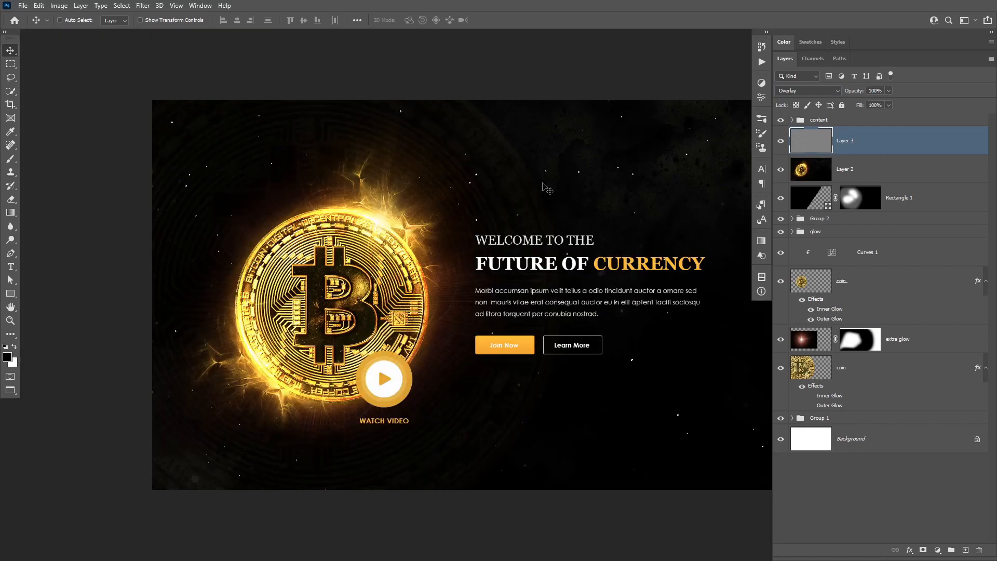
key("f")
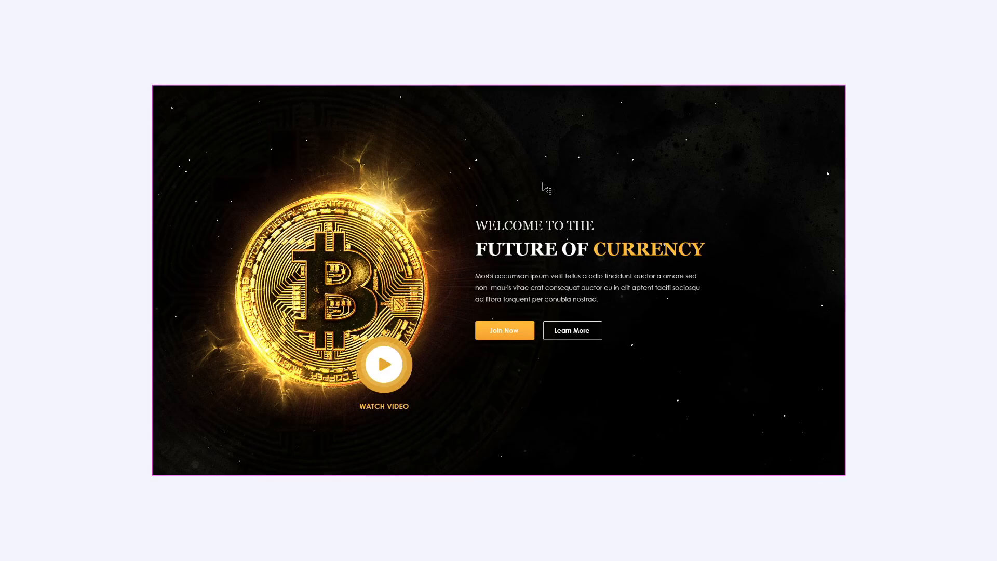
key("ctrl+0")
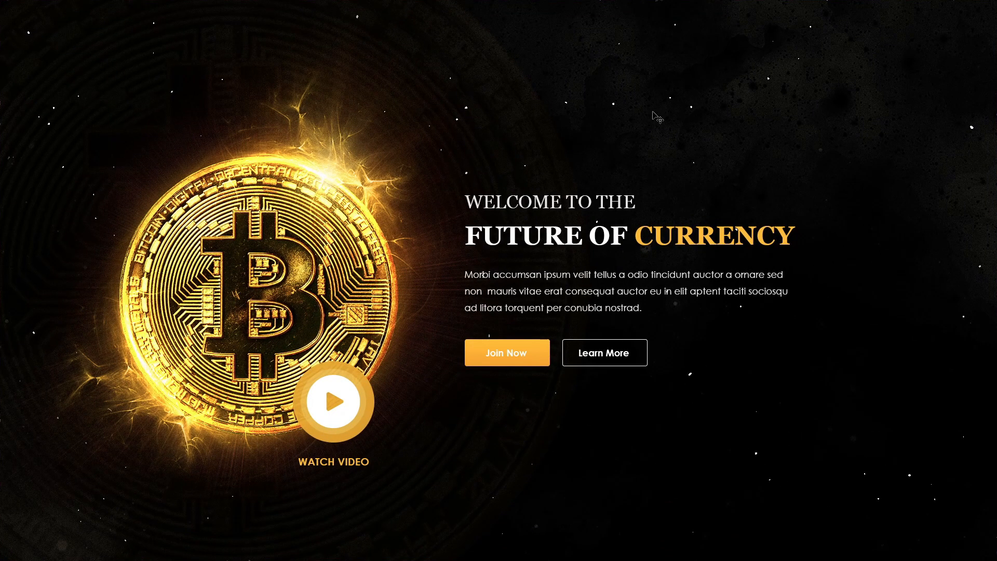